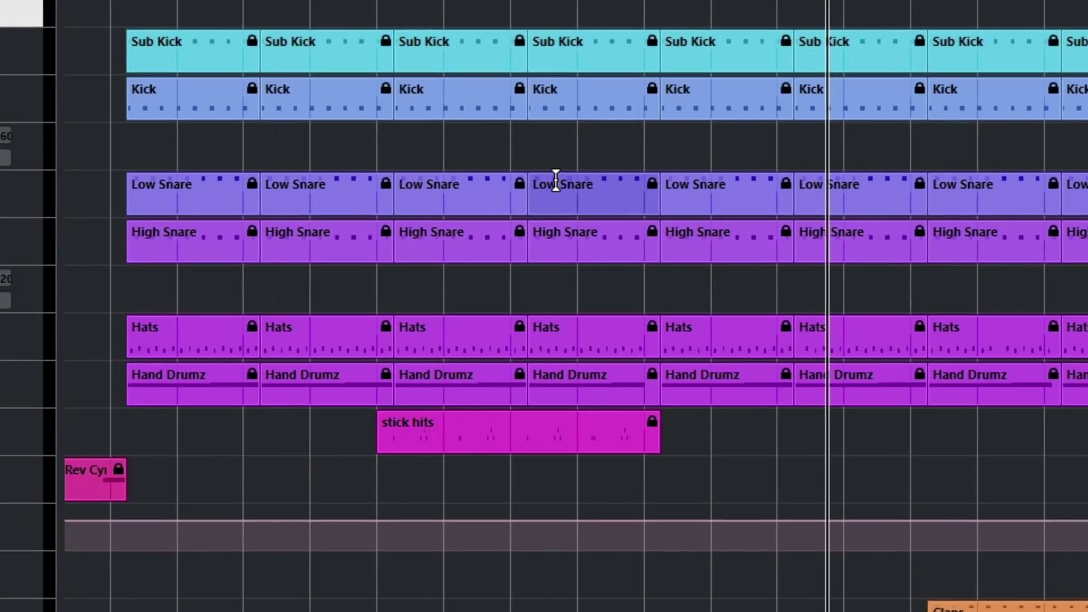
Select a range on the Low Snare track and try moving its locked third part
drag(556, 181, 621, 183)
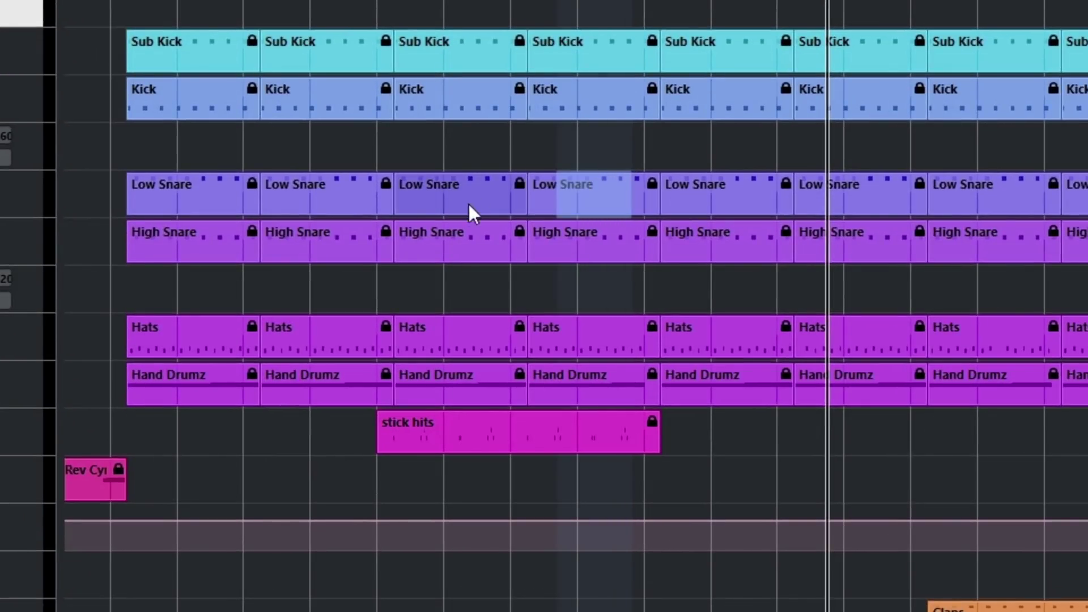
click(432, 209)
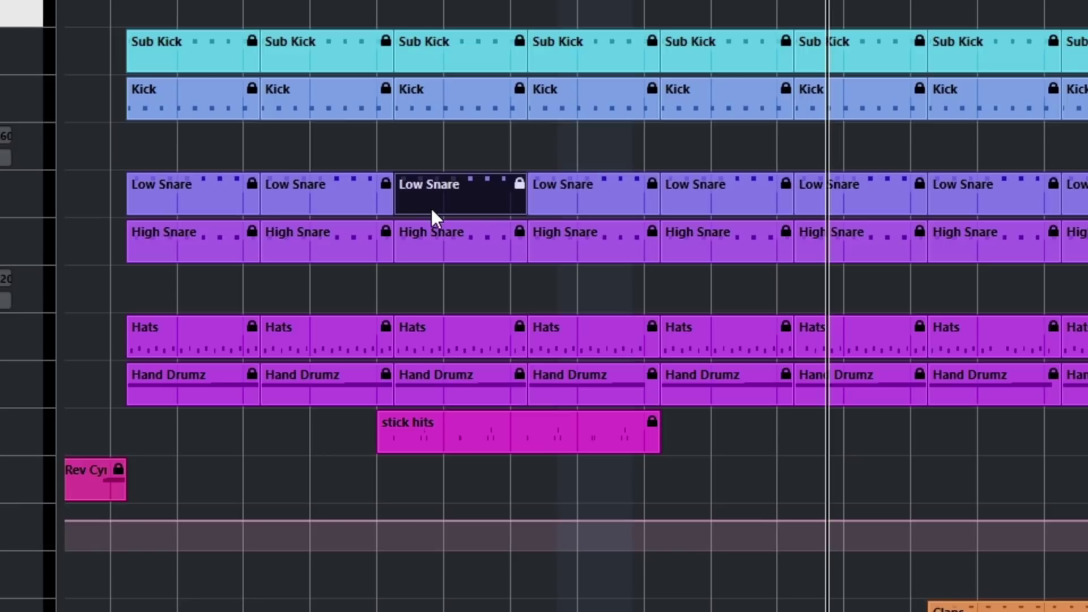
drag(433, 209, 465, 196)
click(605, 300)
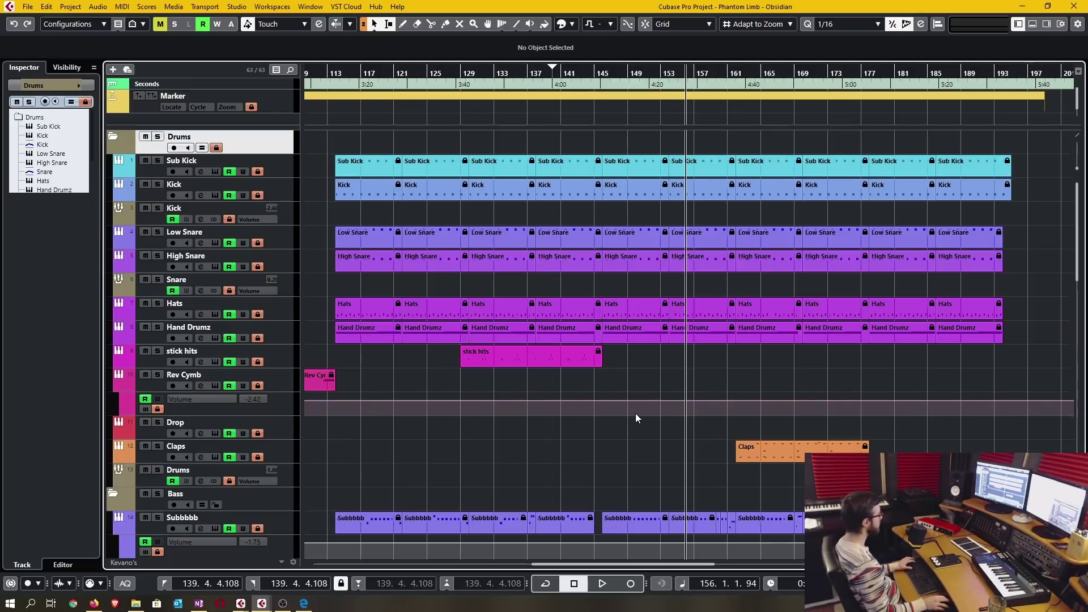
Switch to the Range Selection tool and test ranges below the stick hits part and in the Volume lane
right_click(634, 358)
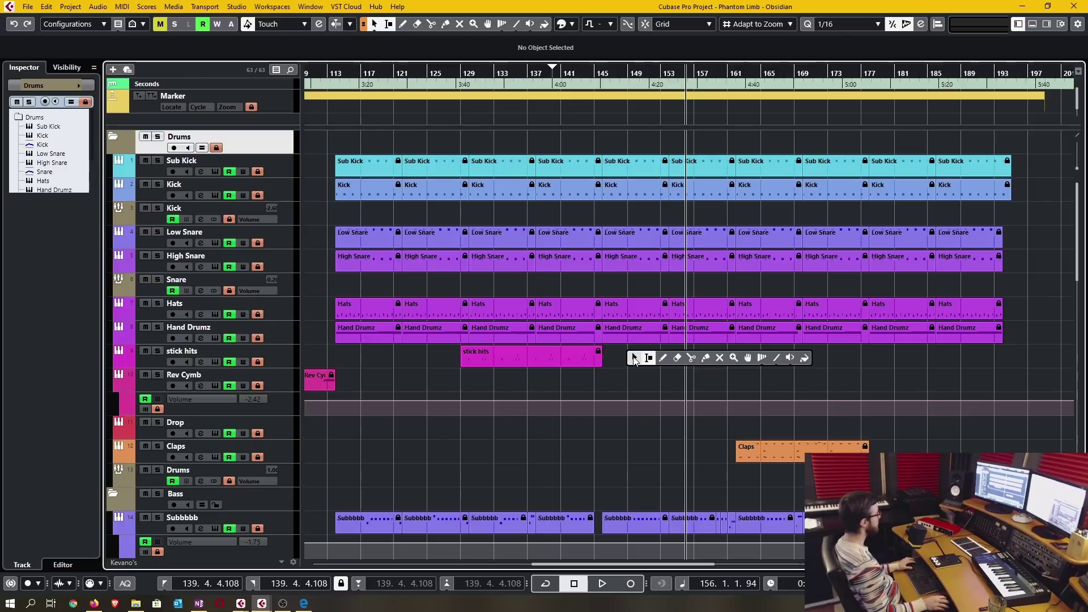
click(650, 361)
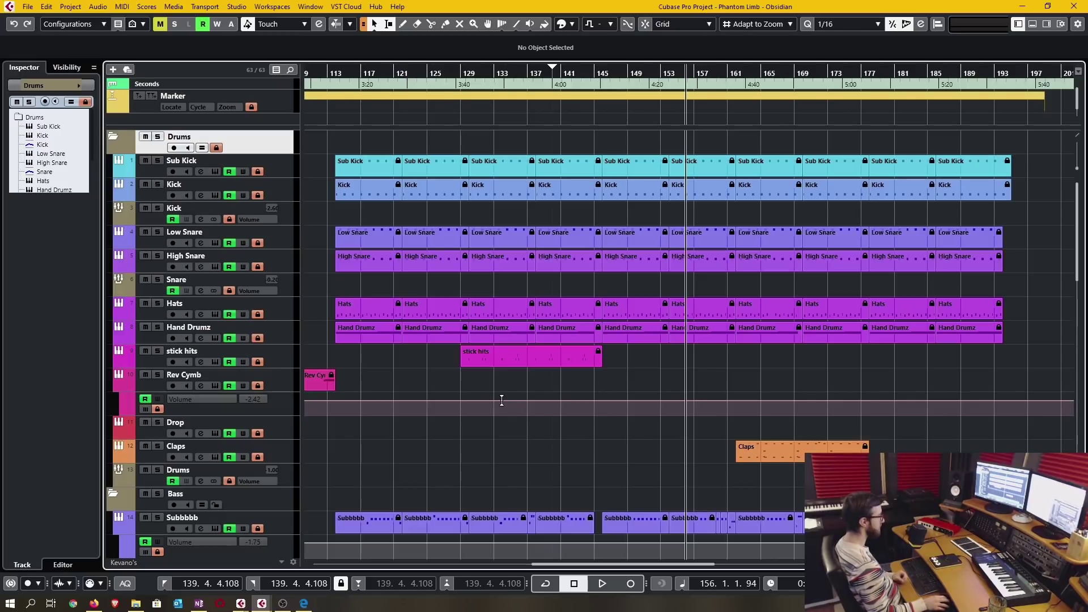
drag(491, 372, 563, 375)
click(584, 374)
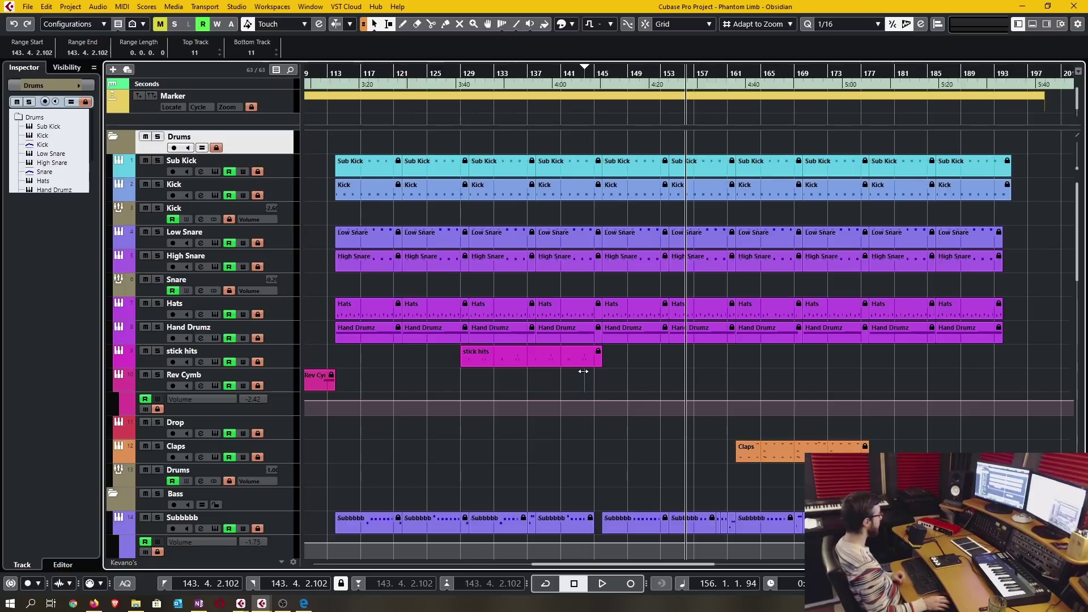
click(583, 372)
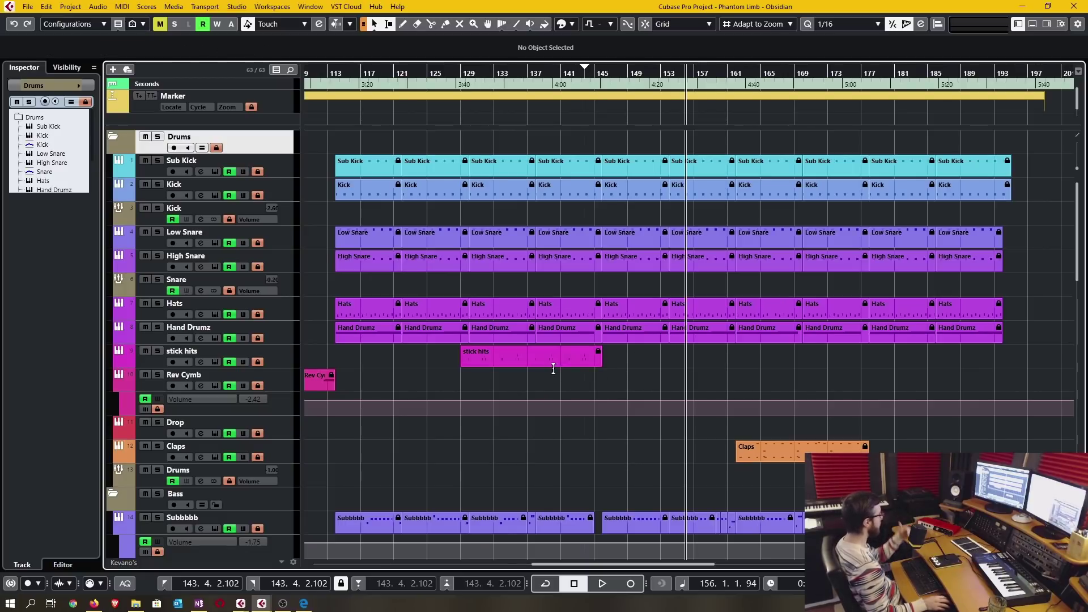
scroll(485, 324, down, 3)
ctrl+scroll(486, 324, down, 1)
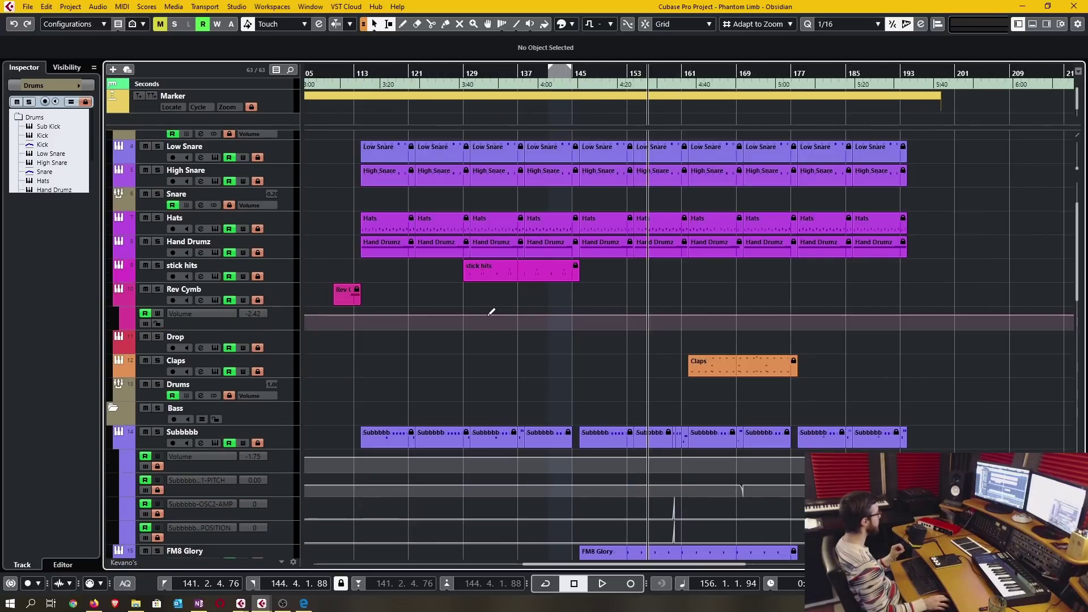
click(489, 317)
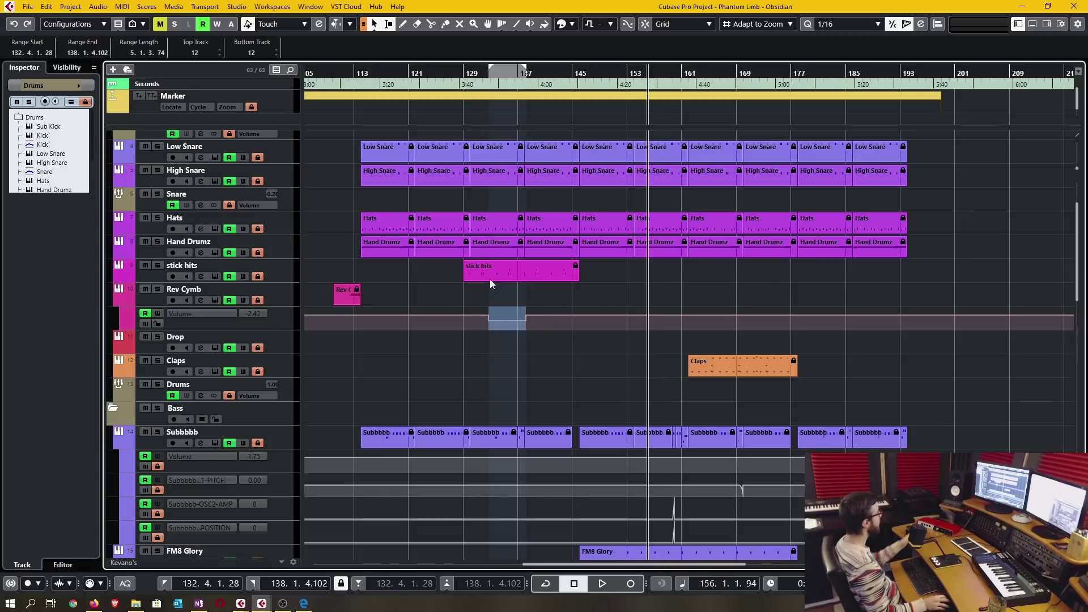
click(547, 325)
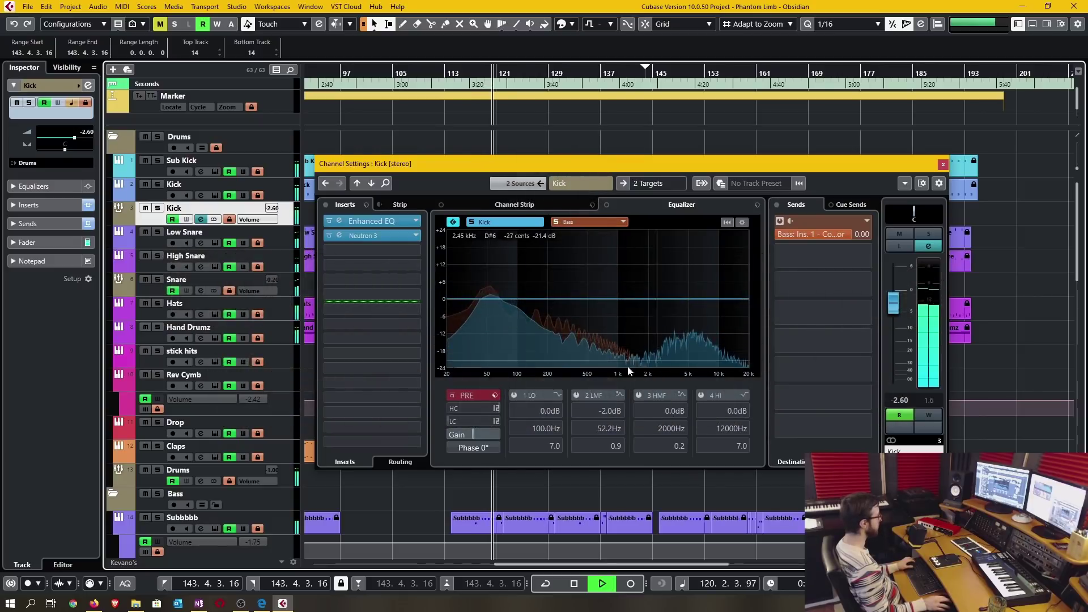
Position the Kick Channel Settings window and flip between the Kick and Bass settings
mouse_move(627, 165)
mouse_down()
mouse_move(635, 151)
mouse_move(624, 154)
mouse_up()
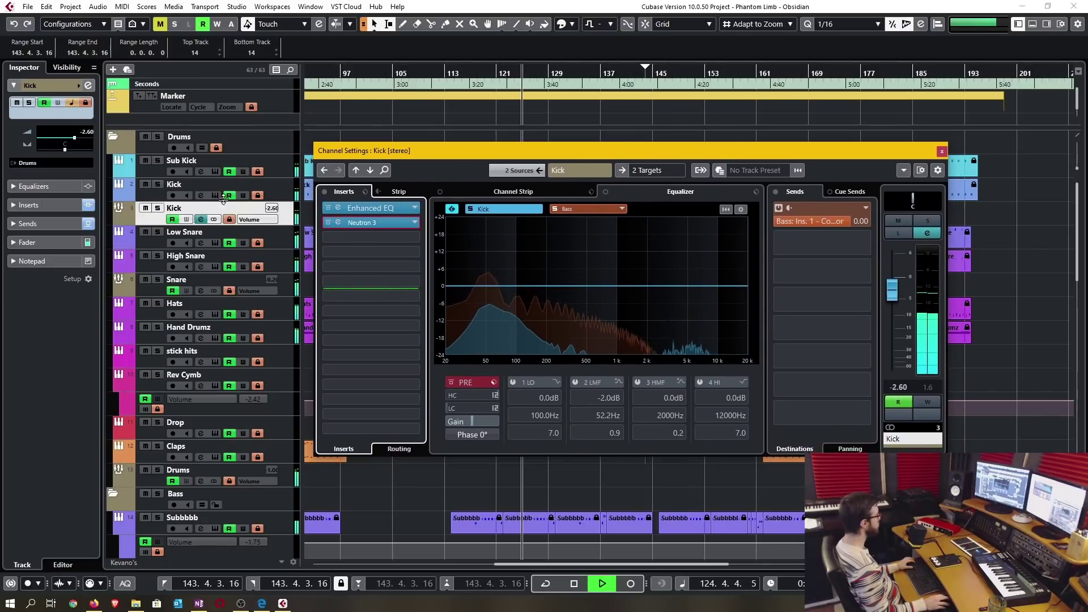
drag(542, 148, 541, 152)
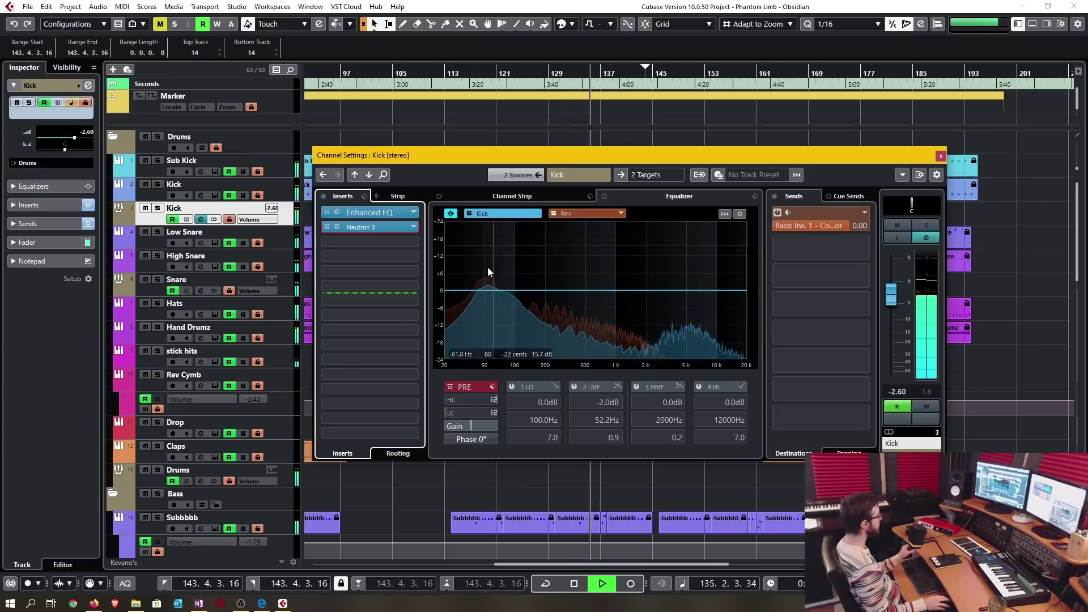
click(586, 212)
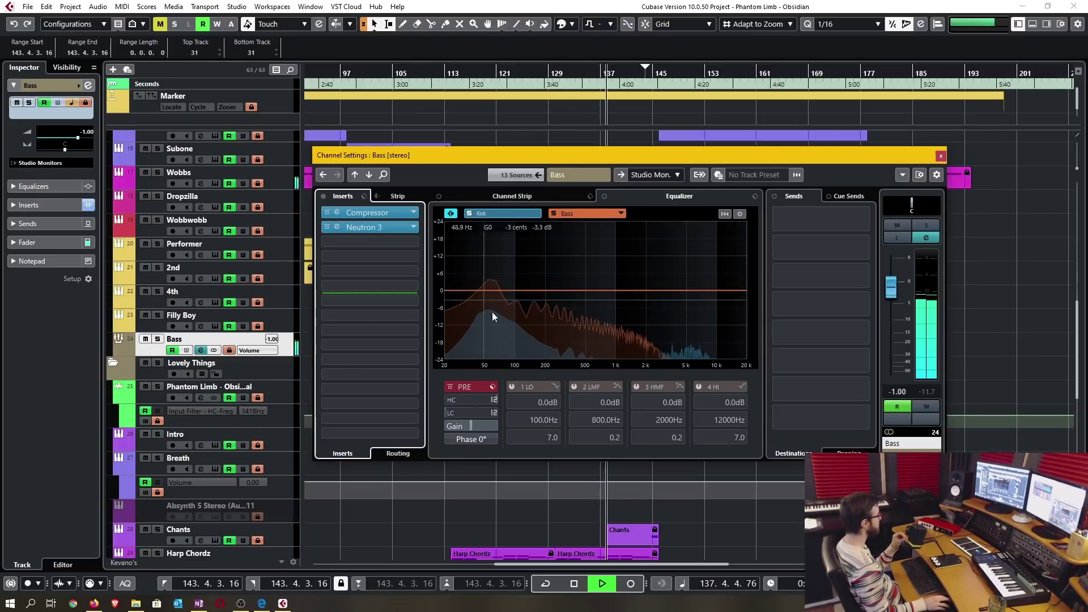
click(514, 216)
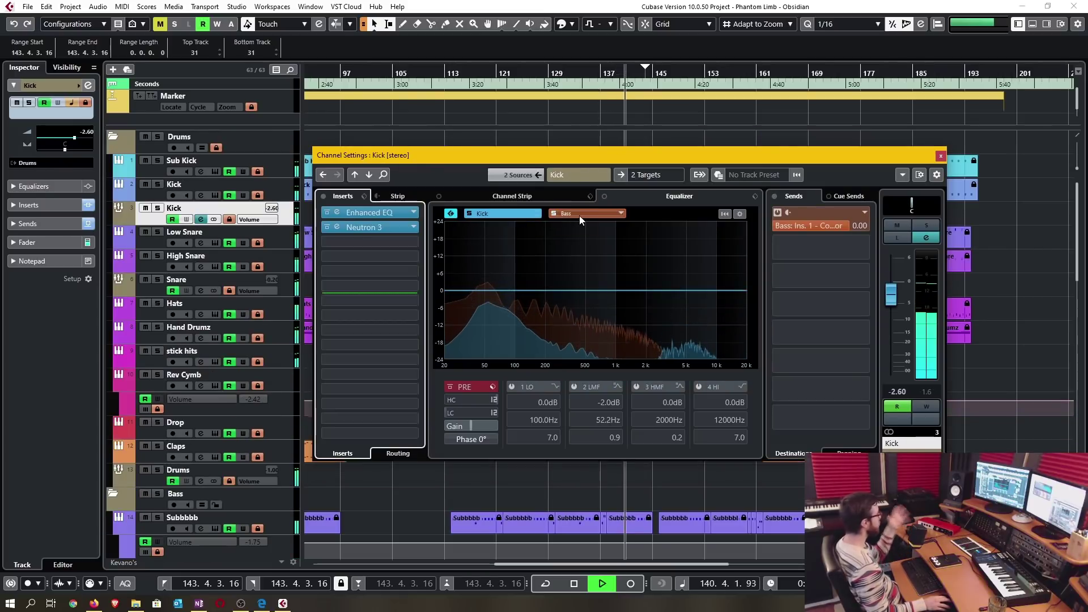
click(580, 215)
click(512, 213)
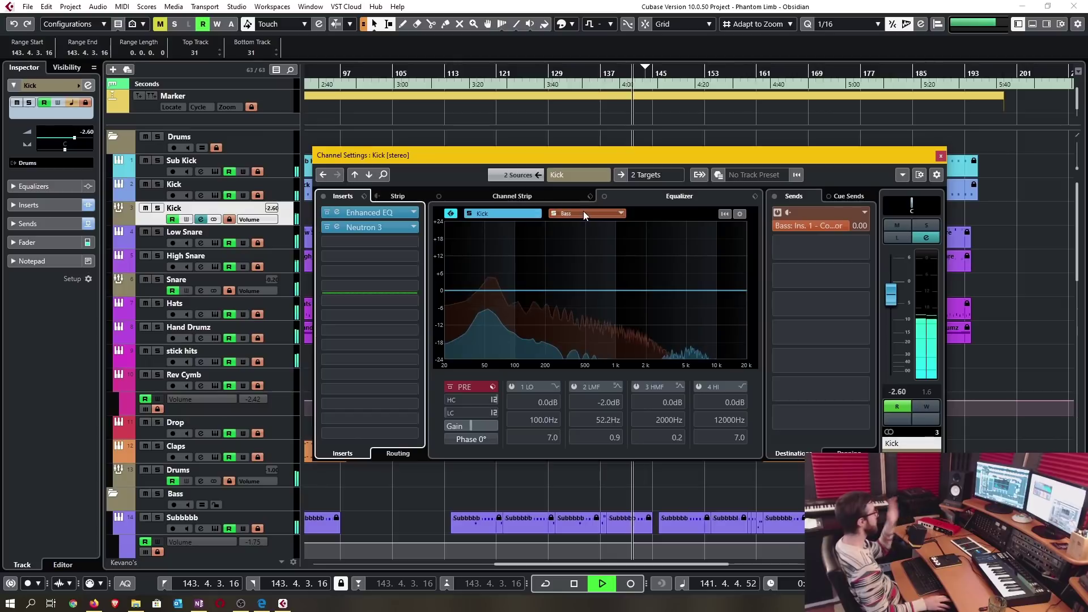
click(584, 211)
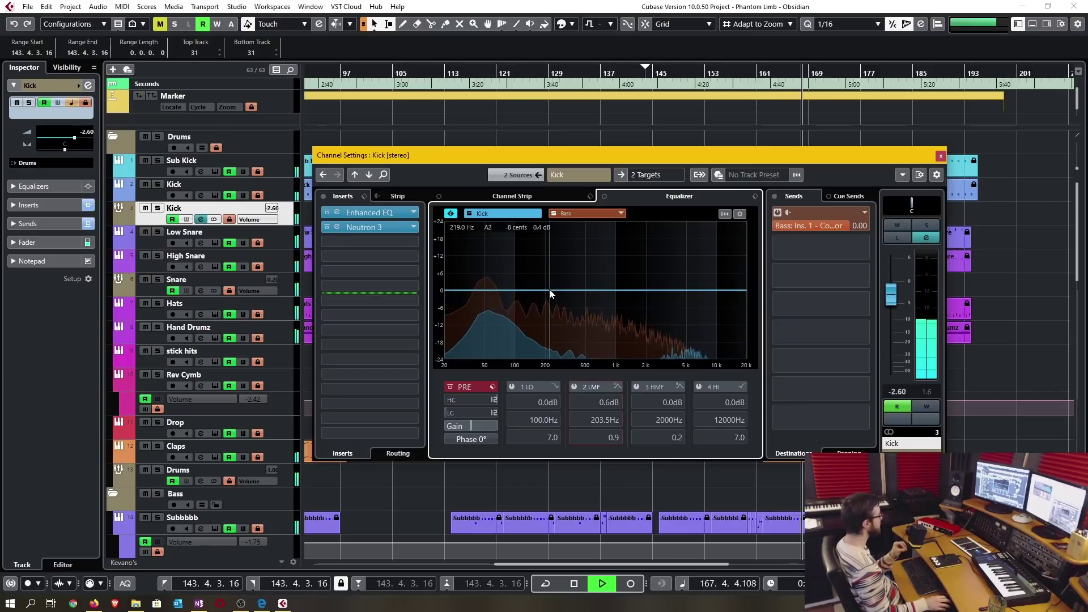
Drop Kick's second EQ band to about 157 Hz and boost the Bass low band near 102.4 Hz
drag(549, 290, 488, 307)
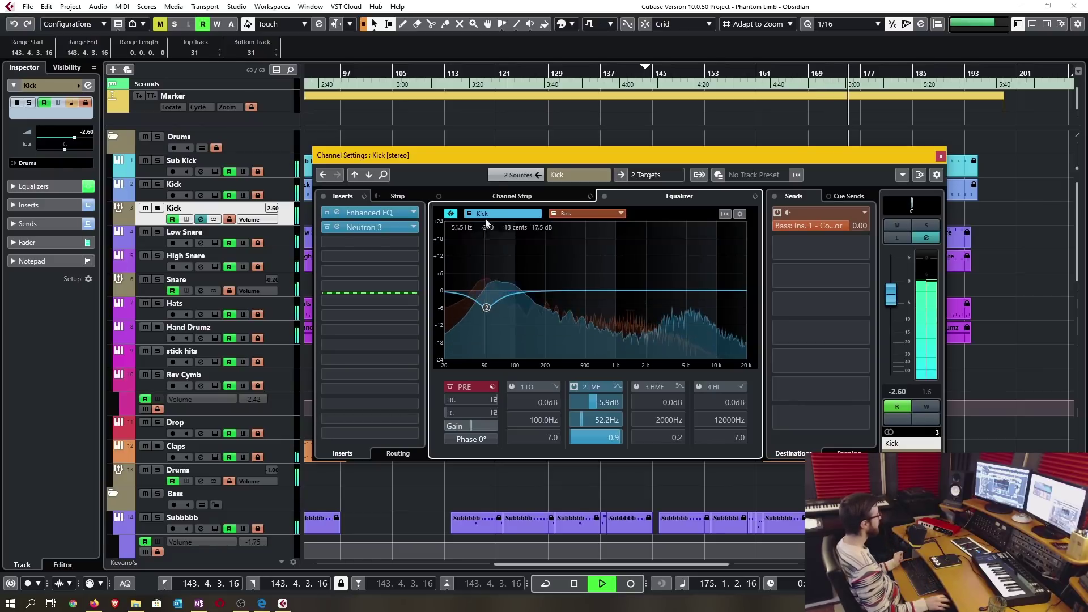
click(578, 213)
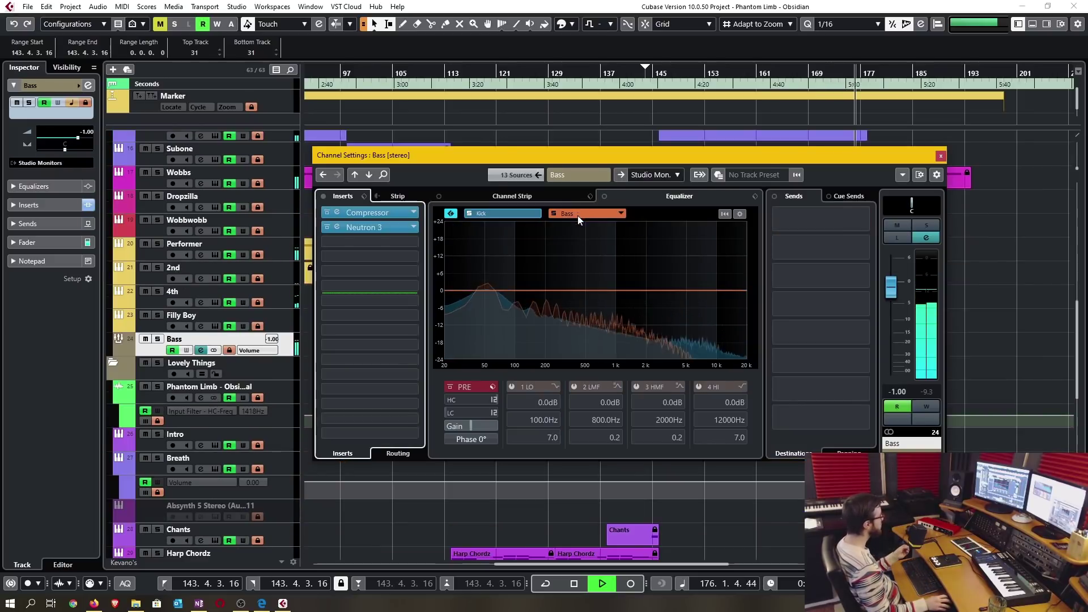
drag(489, 289, 515, 274)
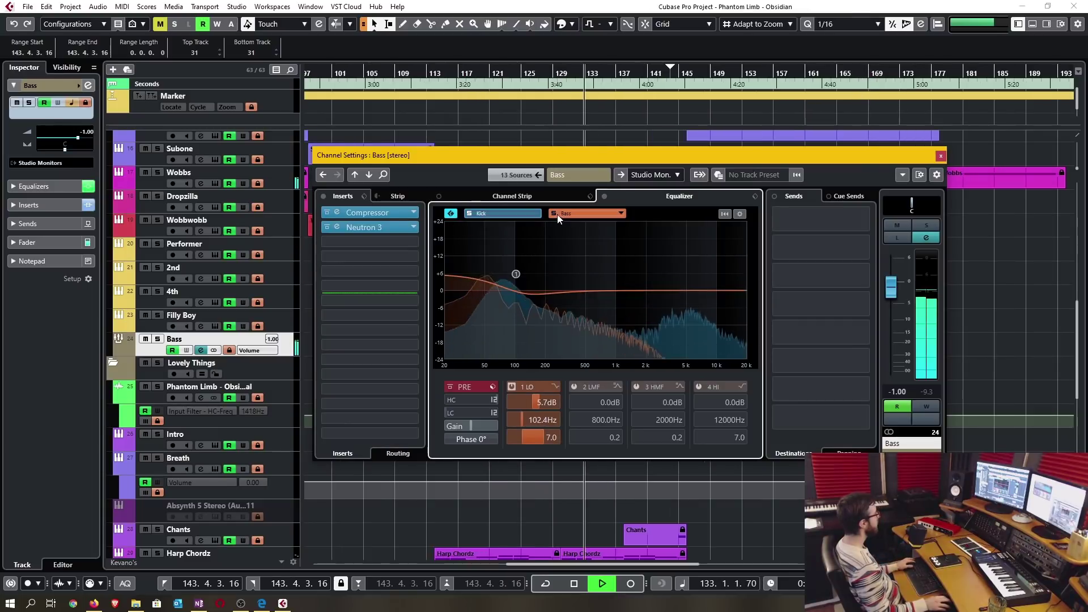
Briefly solo Bass, then set Kick's band 2 to +3.5 dB at 225.7 Hz, compared against Bass
click(556, 216)
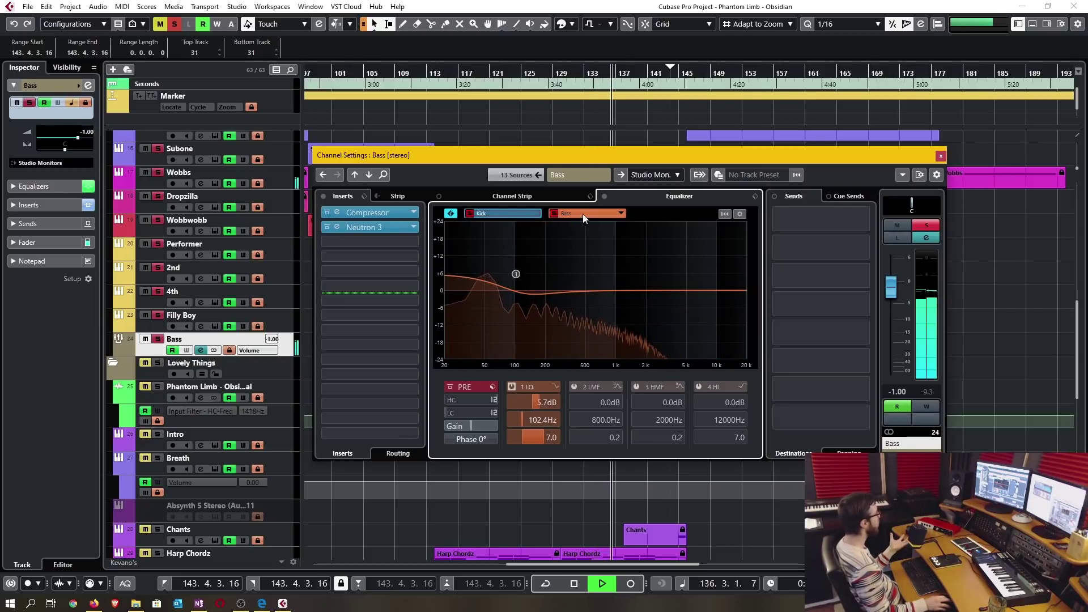
click(471, 214)
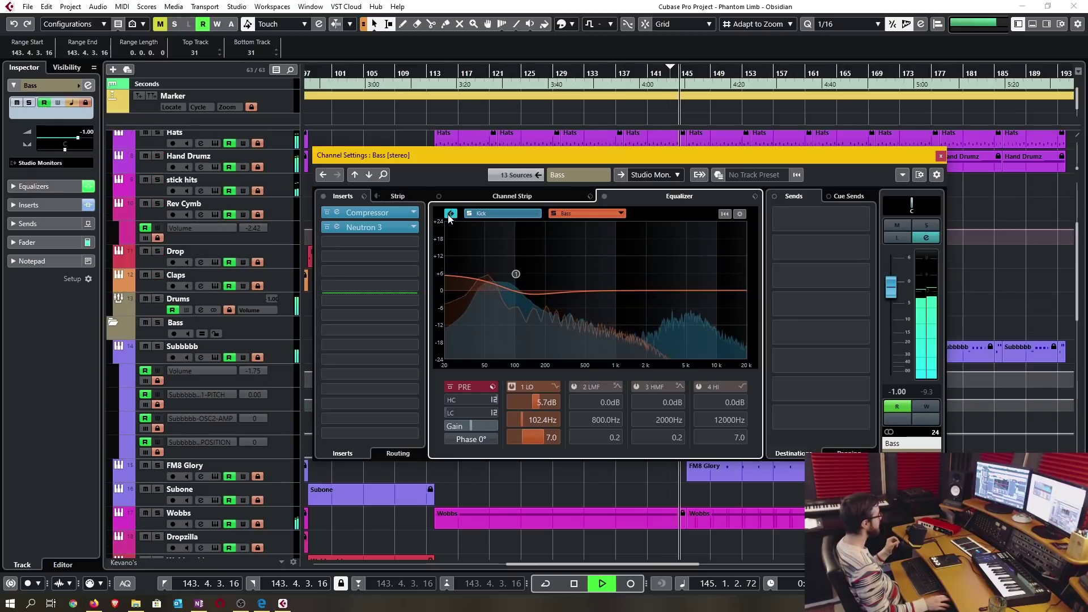
click(451, 214)
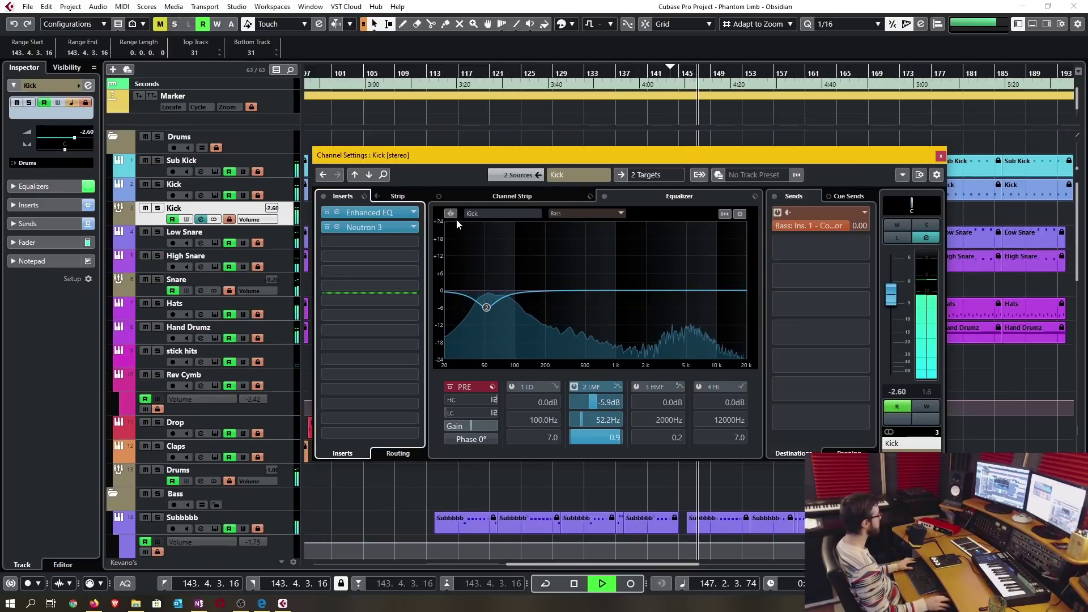
drag(488, 308, 551, 280)
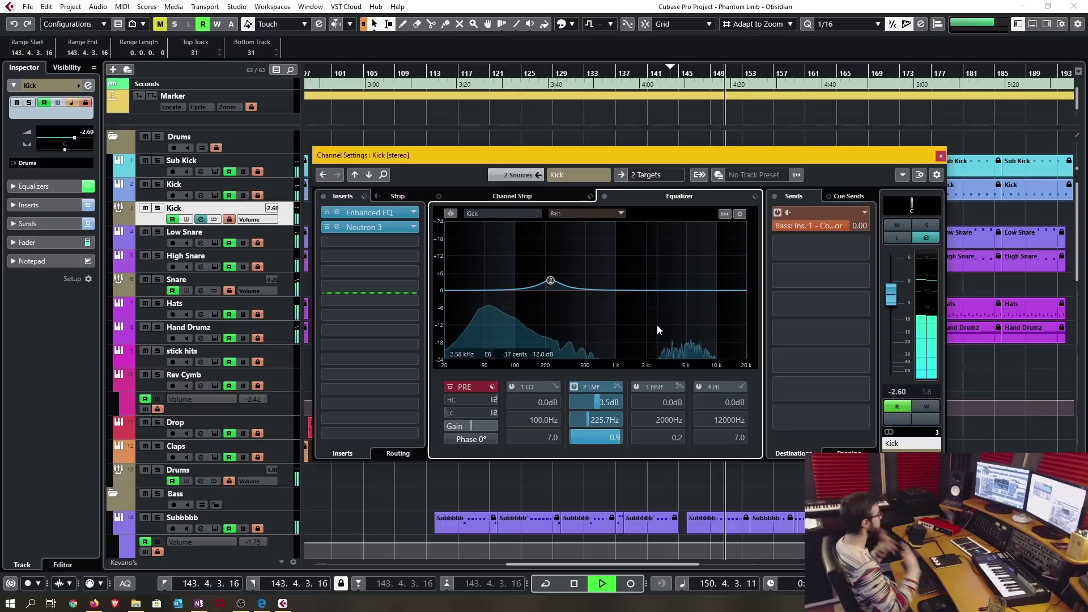
click(584, 213)
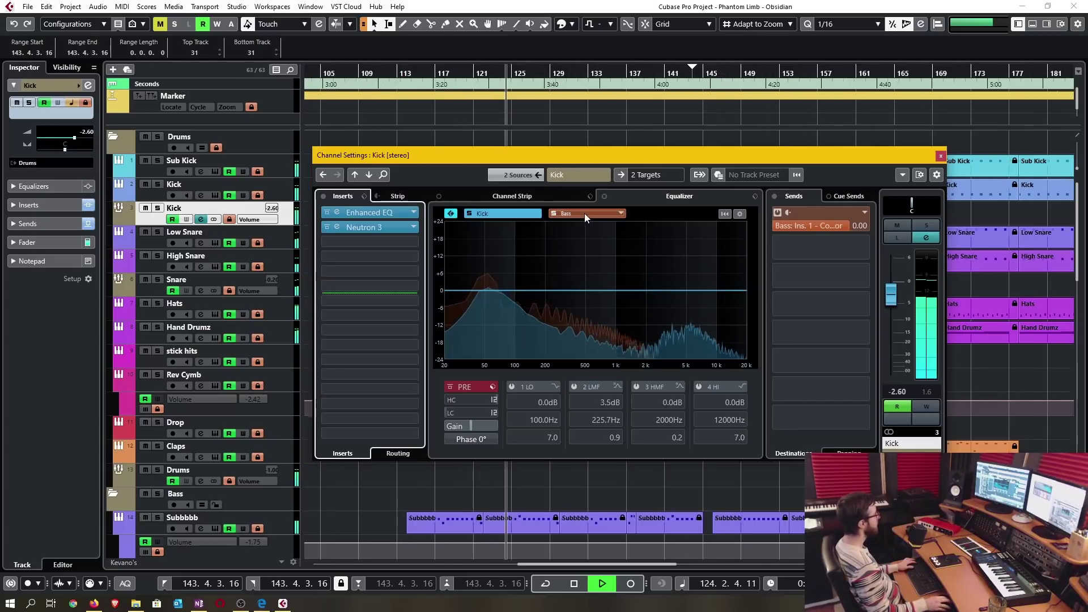
Browse the comparison channel list and expand its Drums folder without changing the selection
click(622, 213)
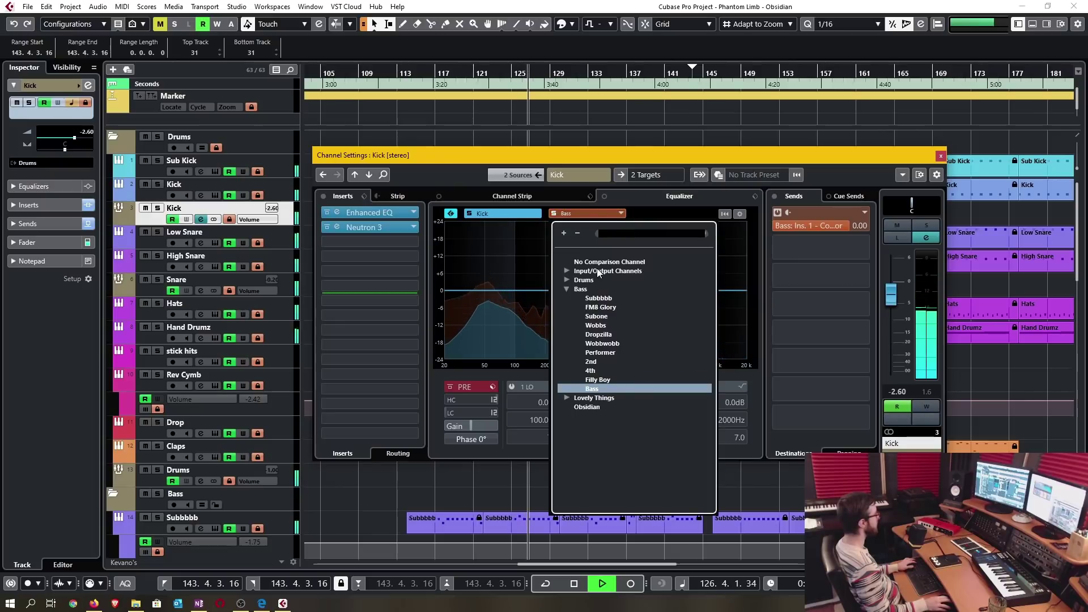
click(568, 280)
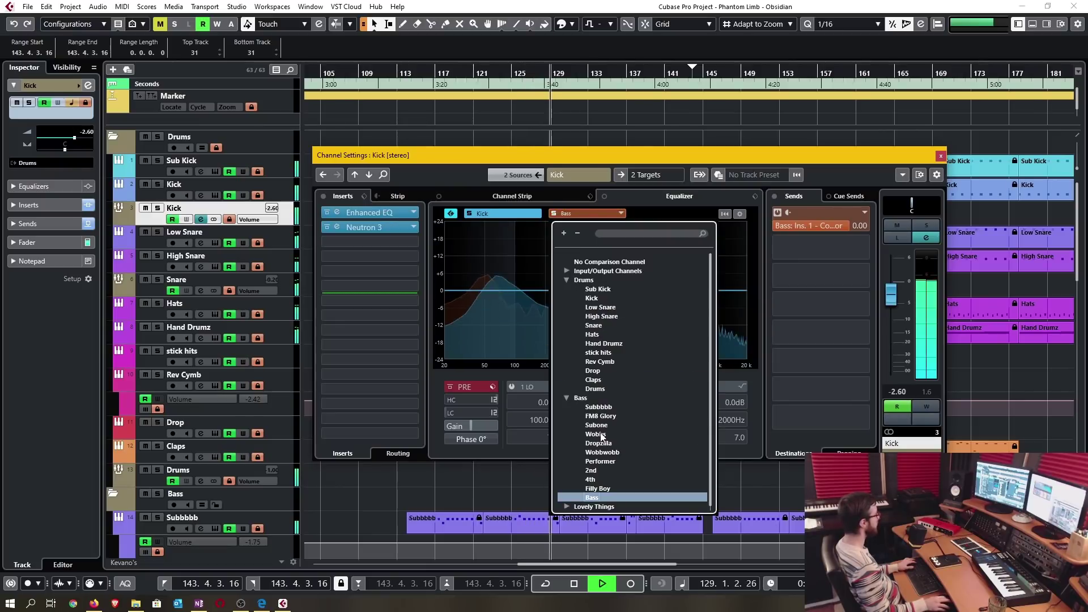
key(Escape)
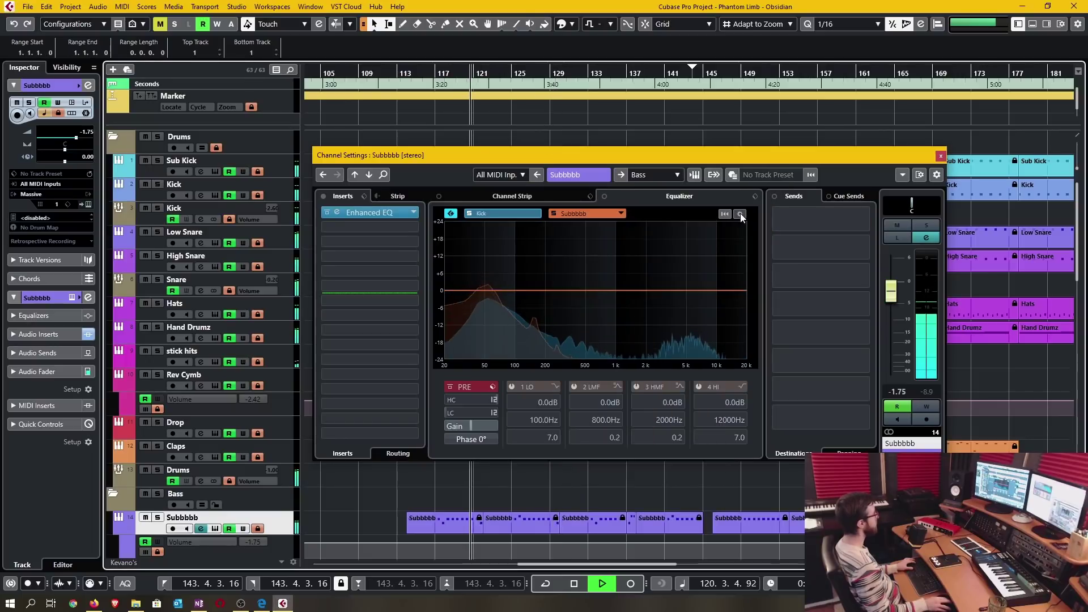
Try the pre-EQ and held post-EQ peak curves, leaving both turned off
click(739, 214)
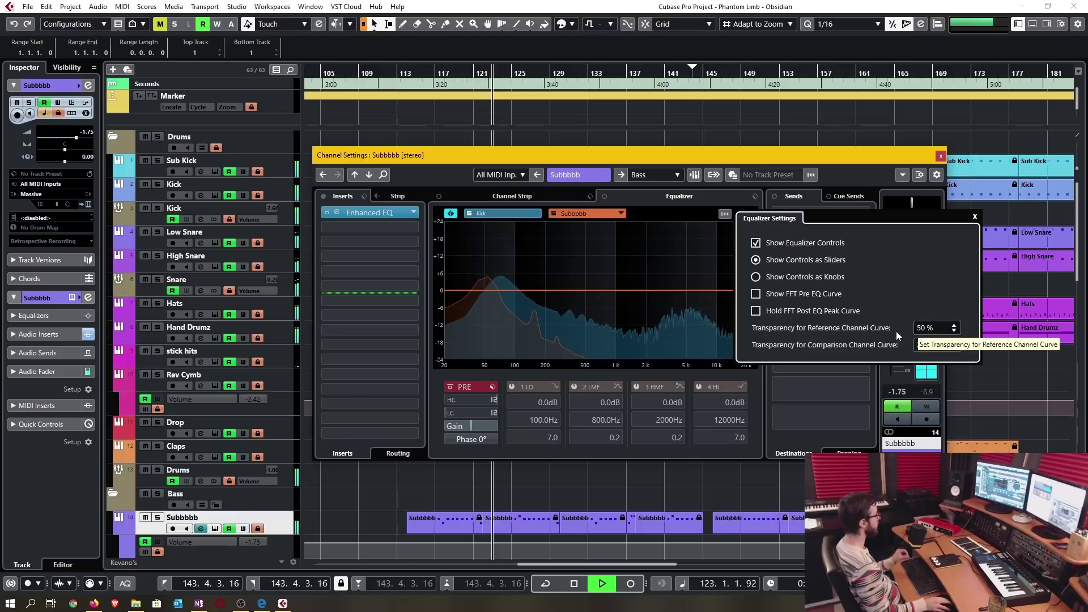
click(780, 312)
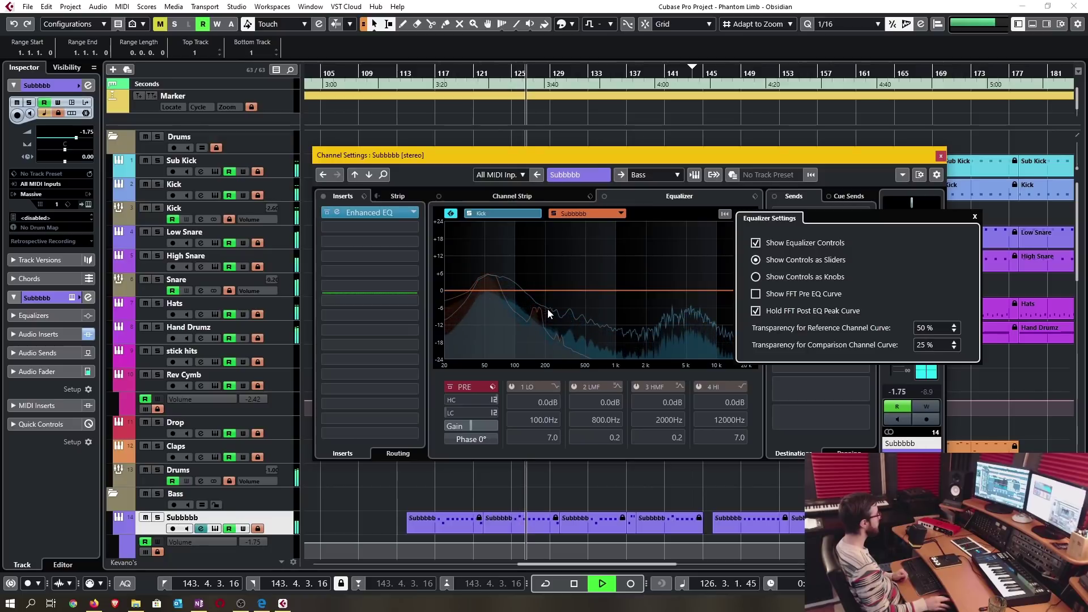
click(799, 294)
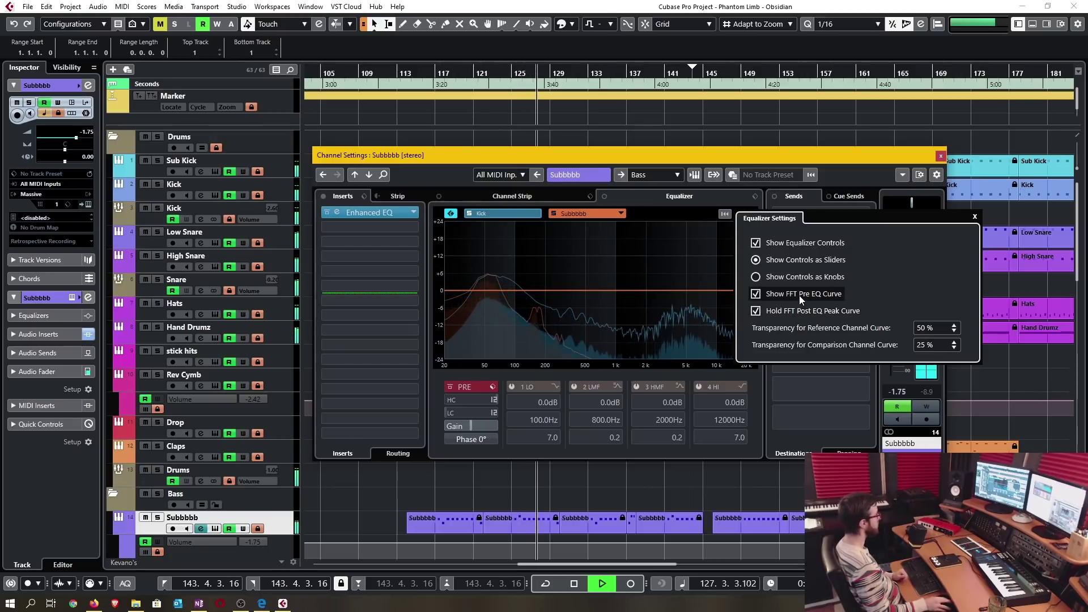
click(799, 295)
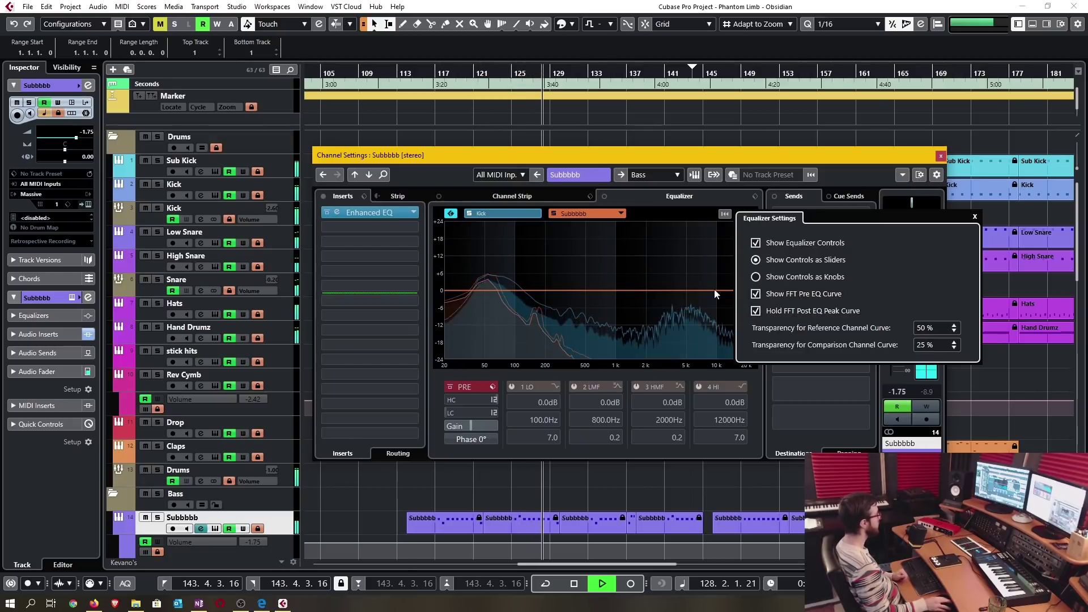
click(781, 308)
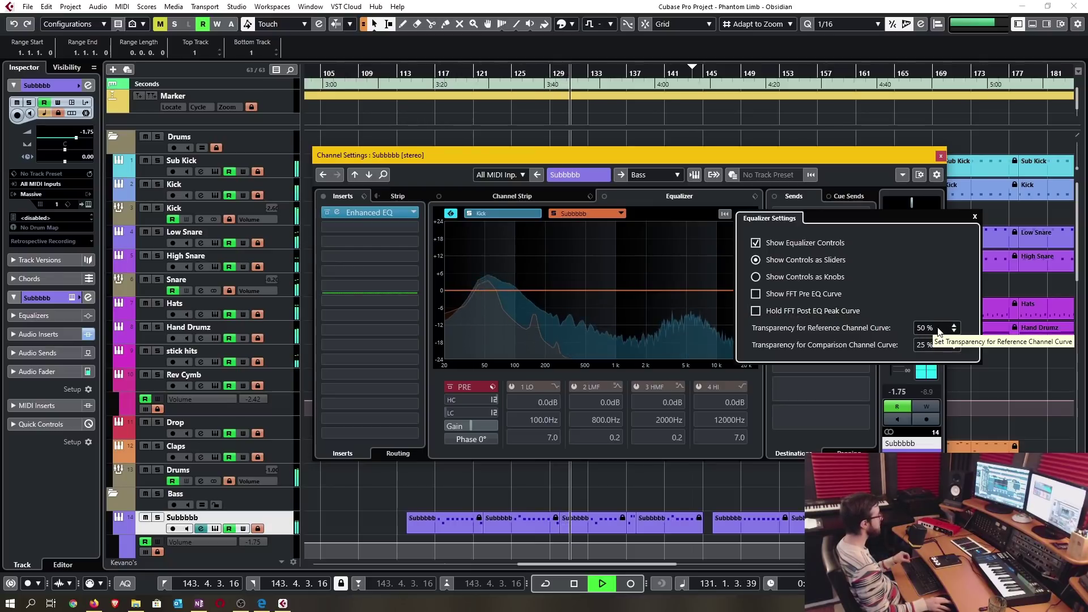
Show the EQ band controls as knobs, with Show Equalizer Controls kept ticked
click(793, 277)
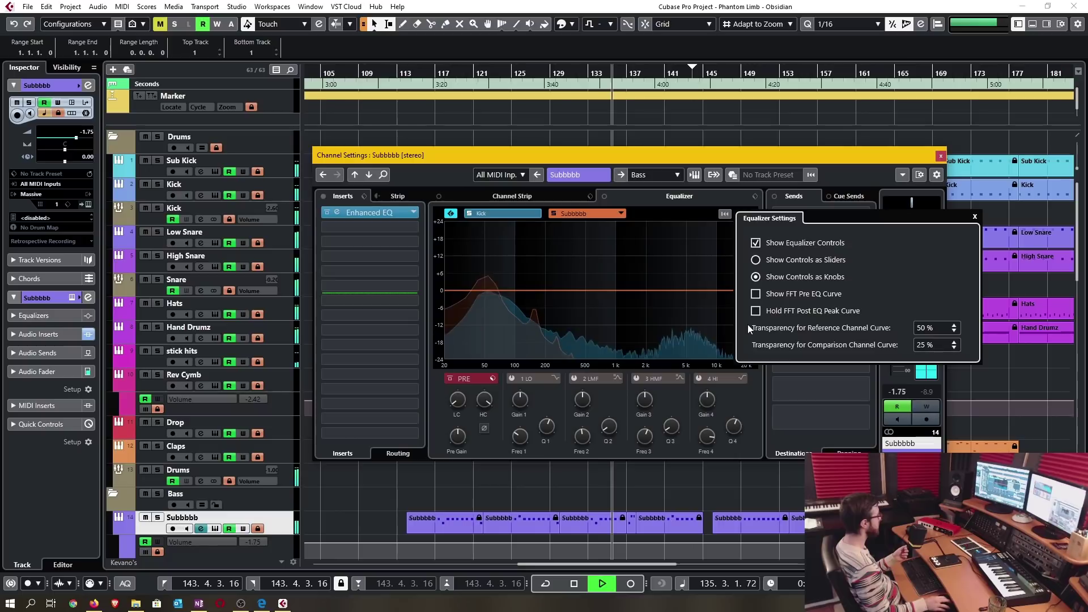
click(804, 262)
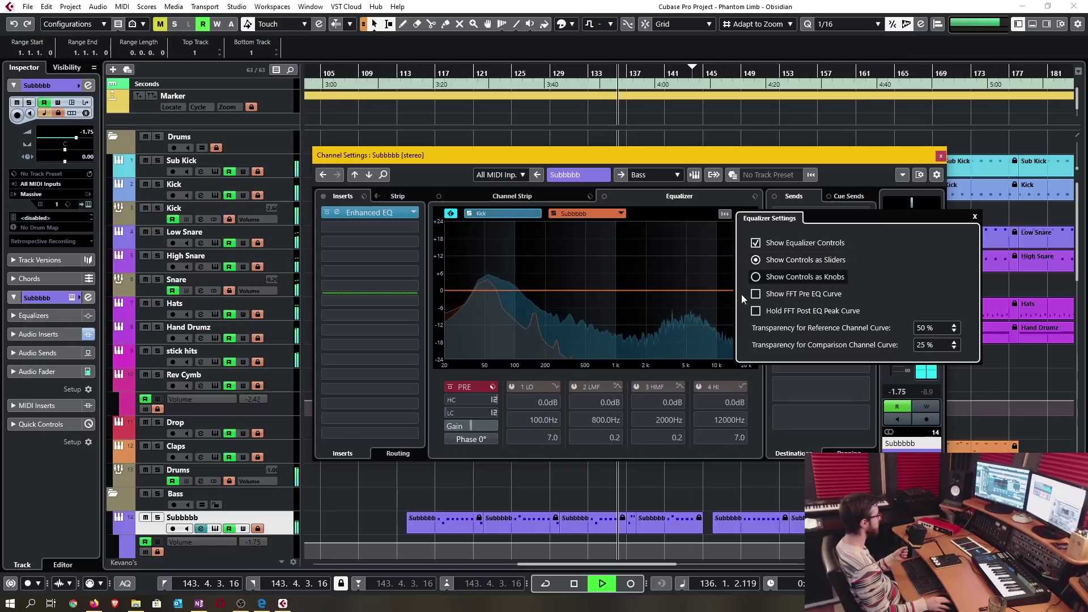
click(791, 276)
click(802, 243)
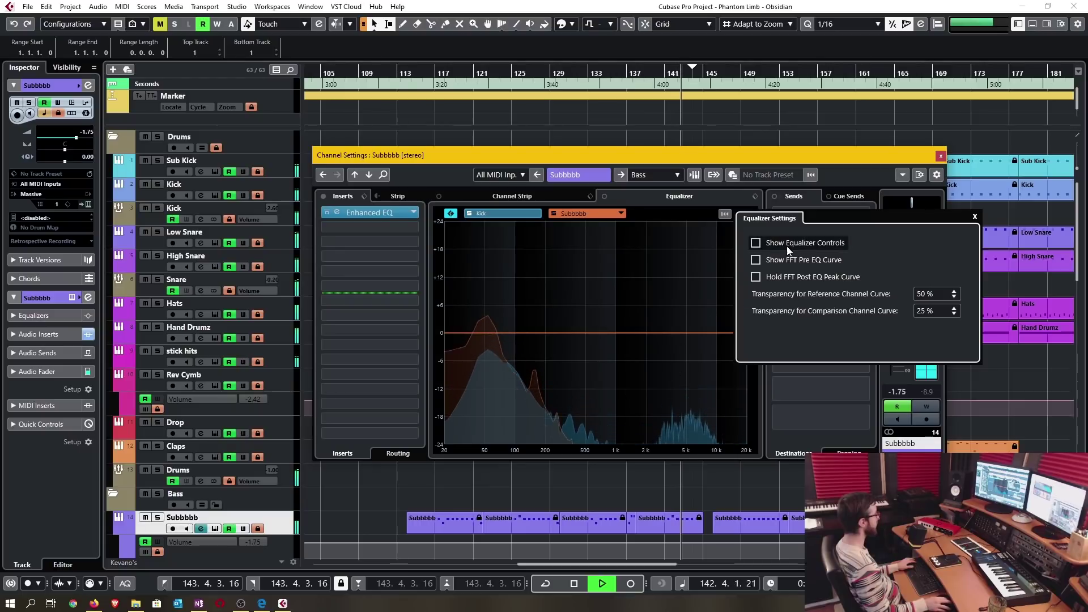
click(791, 243)
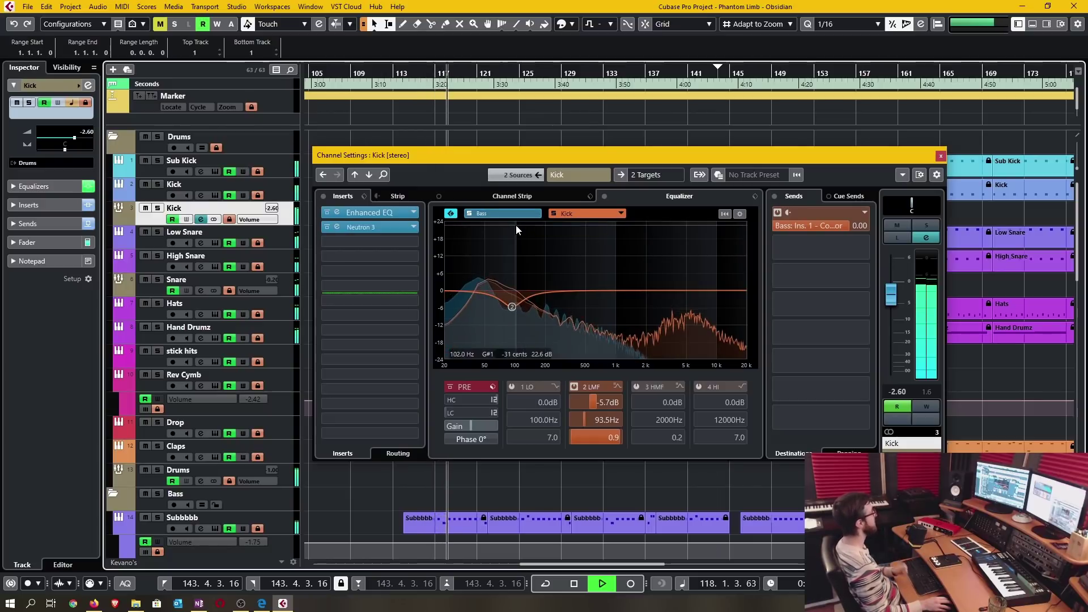
Open Kick's Neutron 3 editor twice, each time keeping Bass - Neutron as the masking source, and close it
double_click(370, 228)
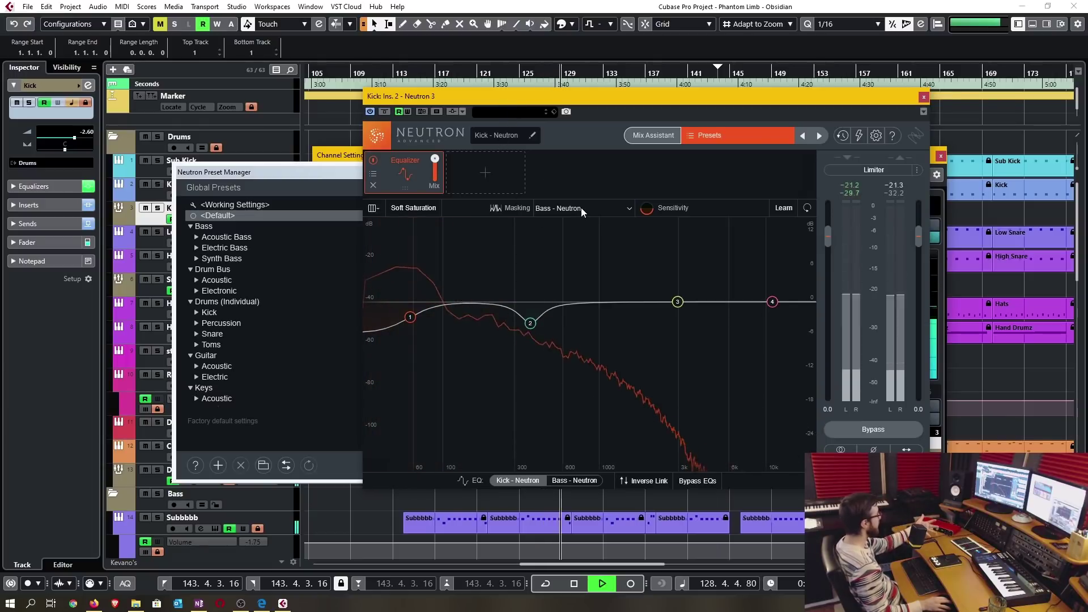
click(582, 207)
click(567, 243)
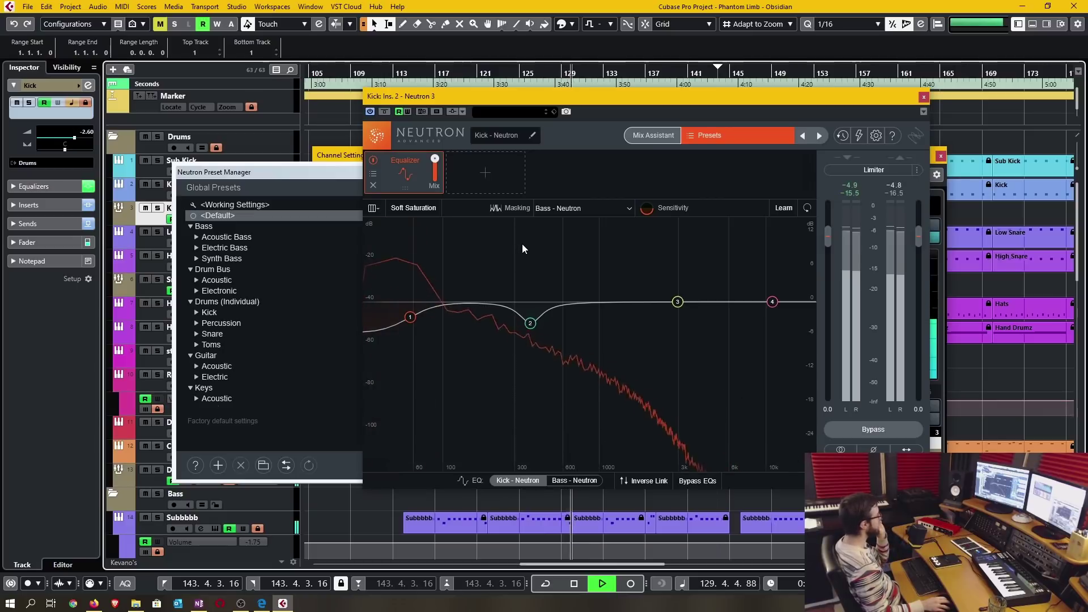
click(924, 96)
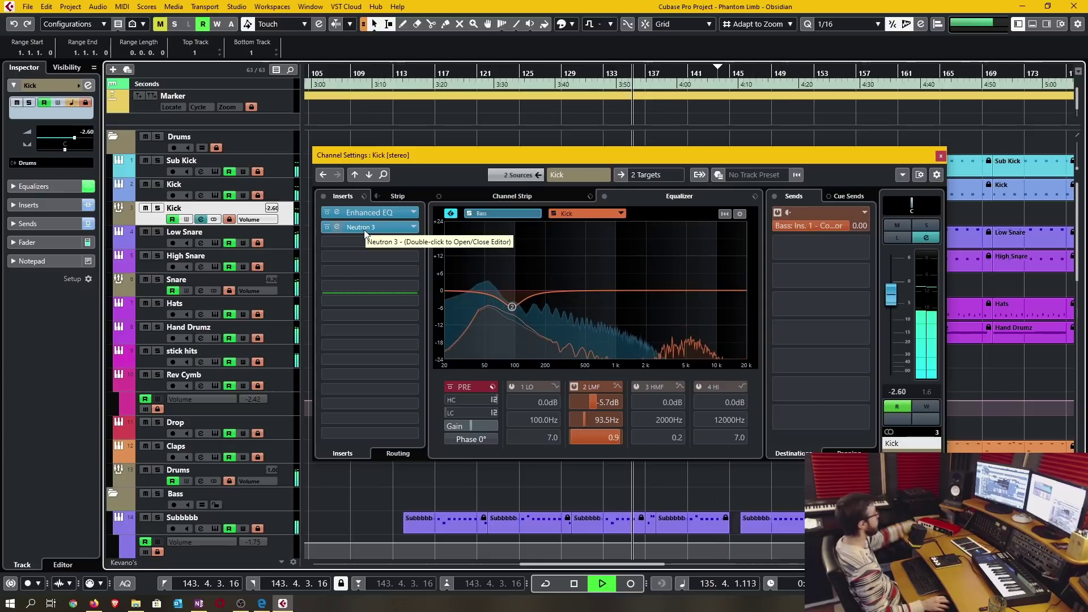
double_click(385, 230)
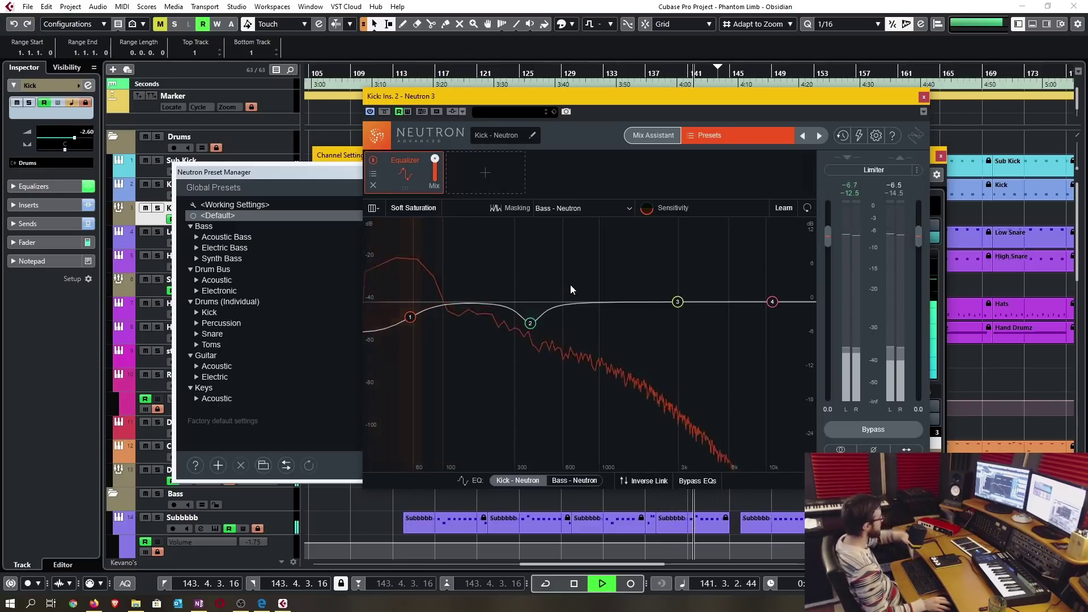
click(621, 209)
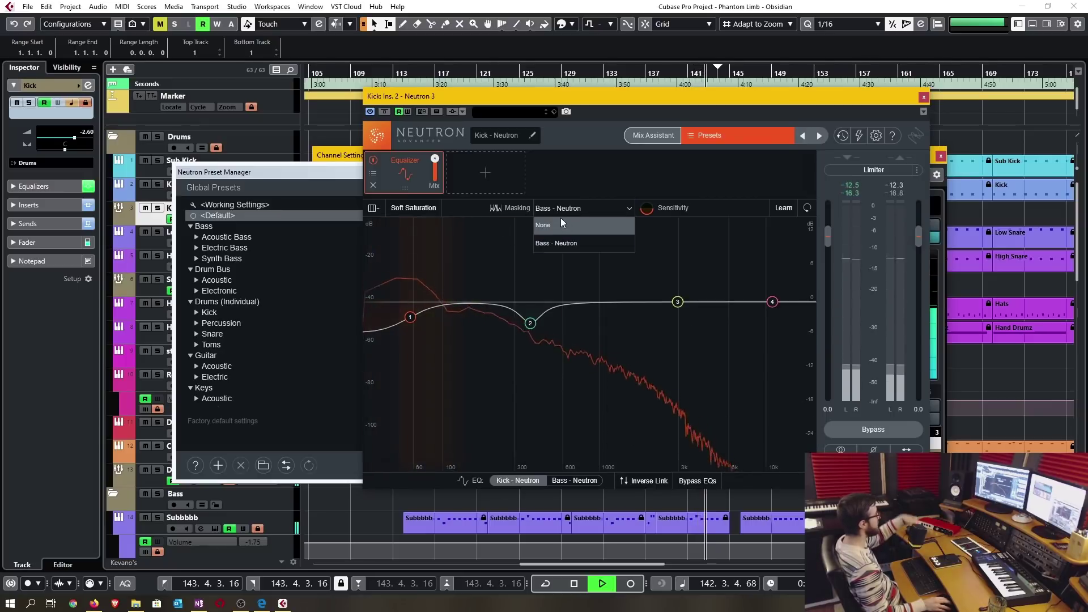
click(568, 242)
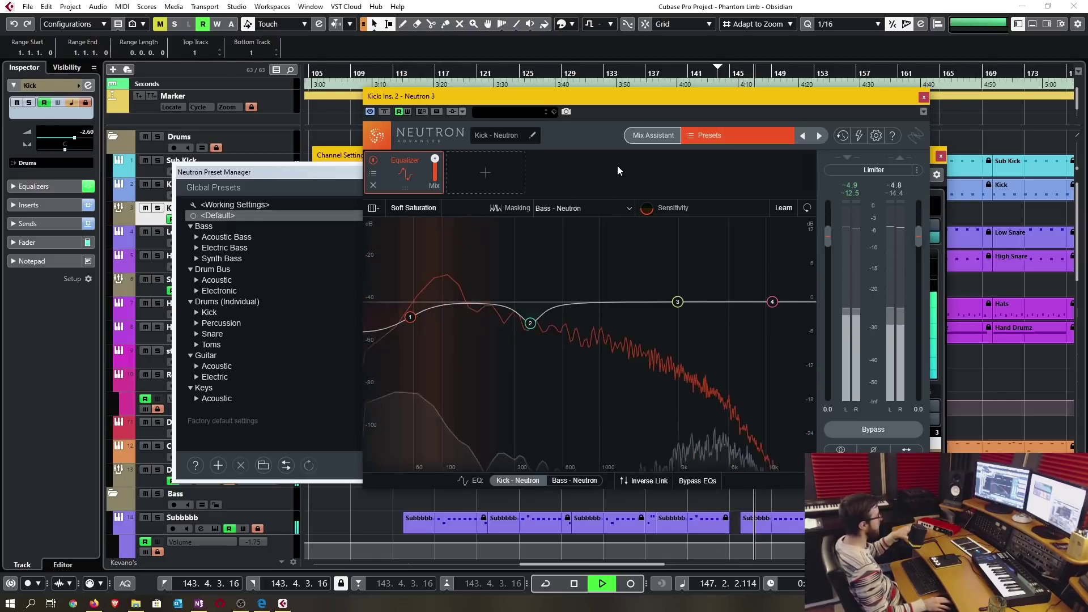
click(924, 97)
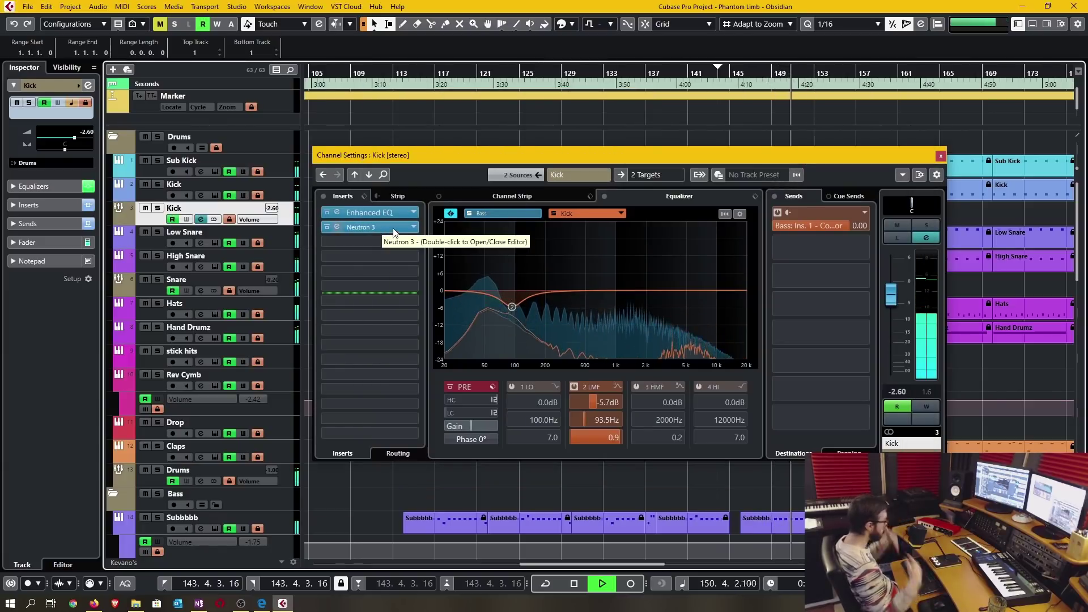
Select the Kick channel, open its Neutron 3 insert, and nudge EQ band 2 down to about 341 Hz
click(286, 171)
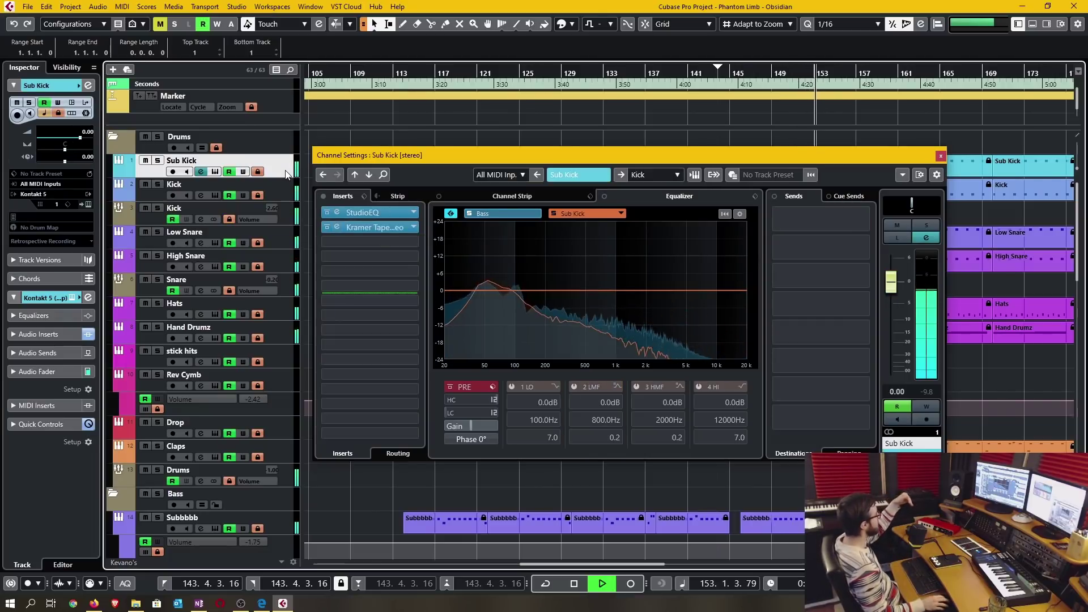
click(281, 192)
click(291, 221)
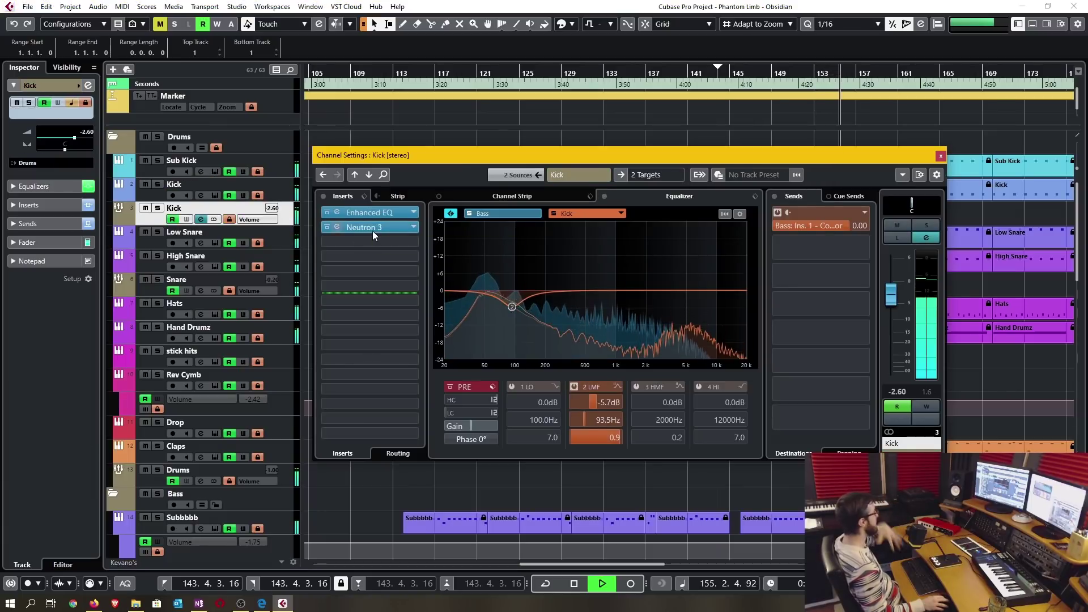
click(372, 230)
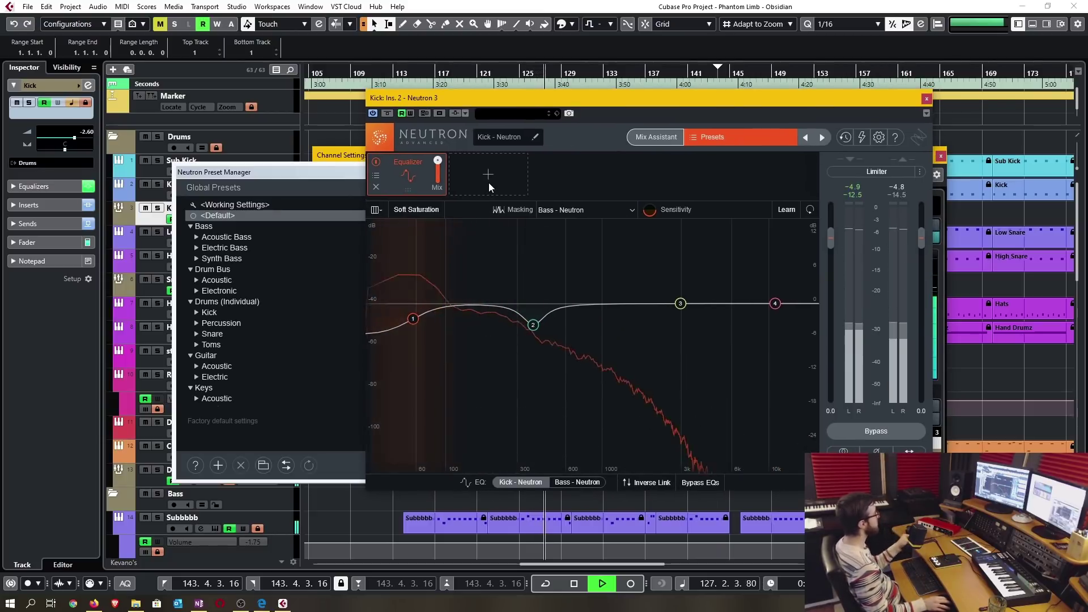
drag(533, 325, 526, 323)
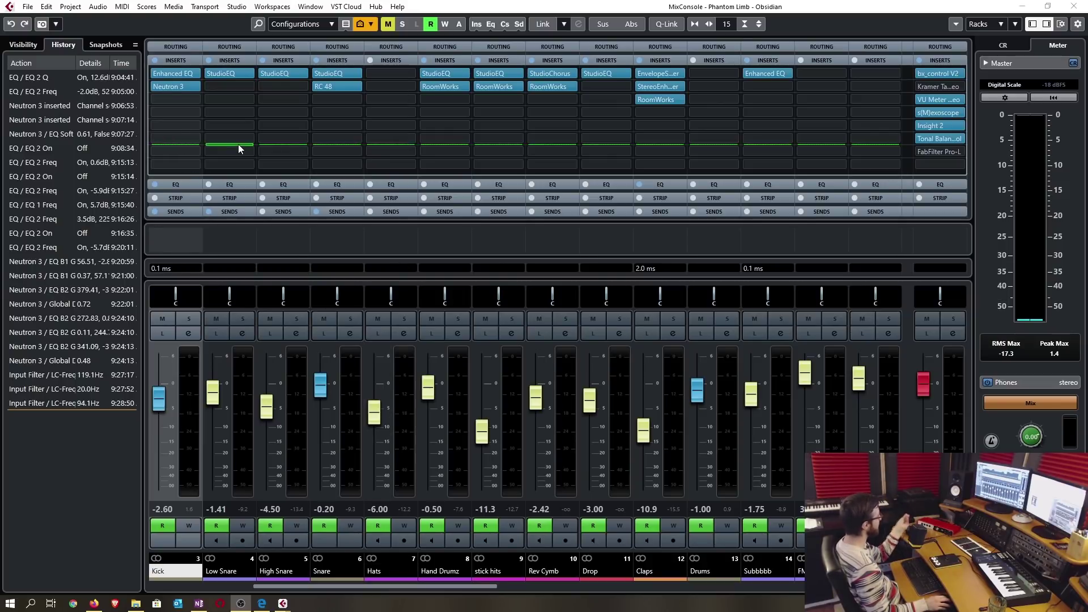
click(290, 564)
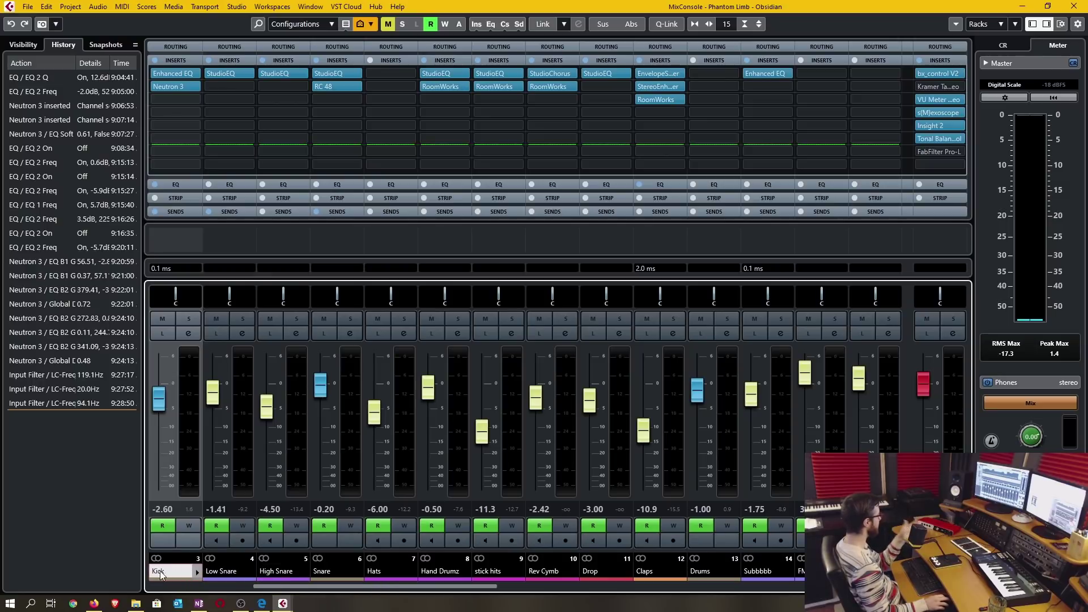
click(221, 572)
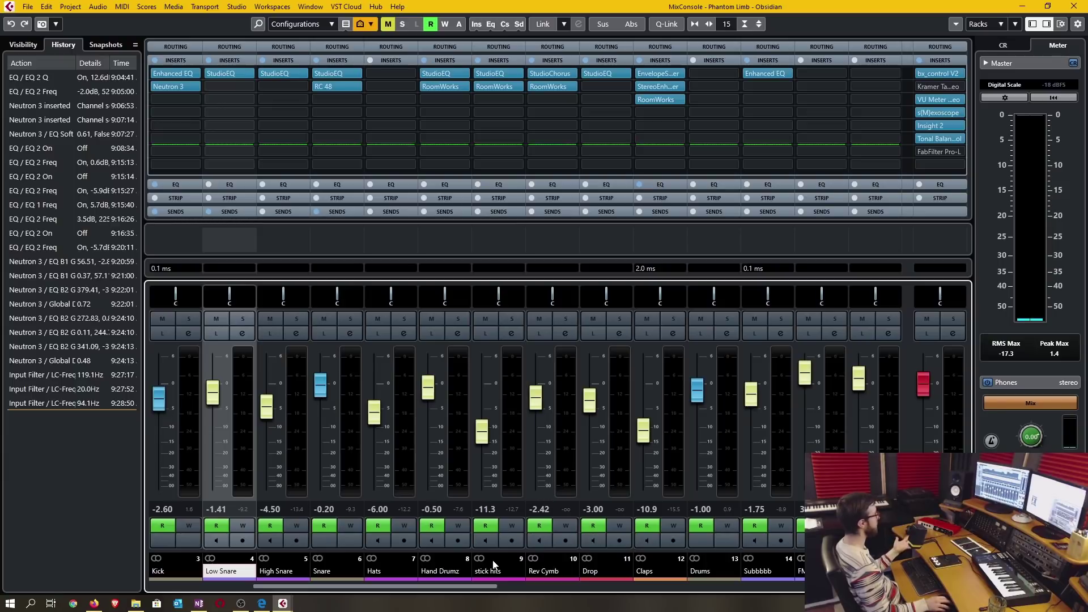
click(338, 570)
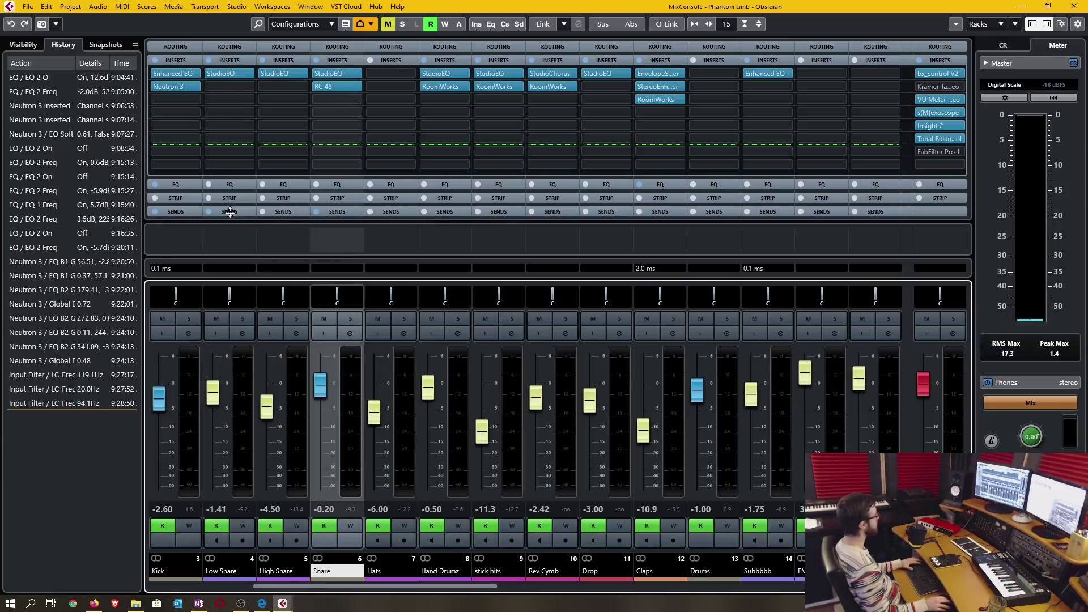
click(45, 8)
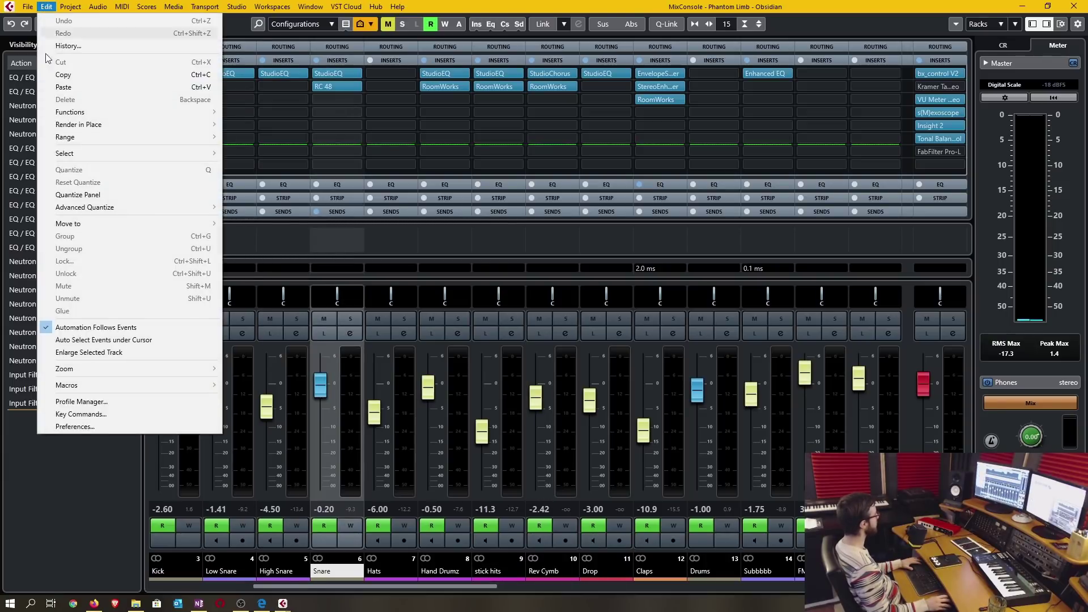
Keep each track's default colour and enable colouring of MixConsole channels, folder tracks and tracks
click(92, 426)
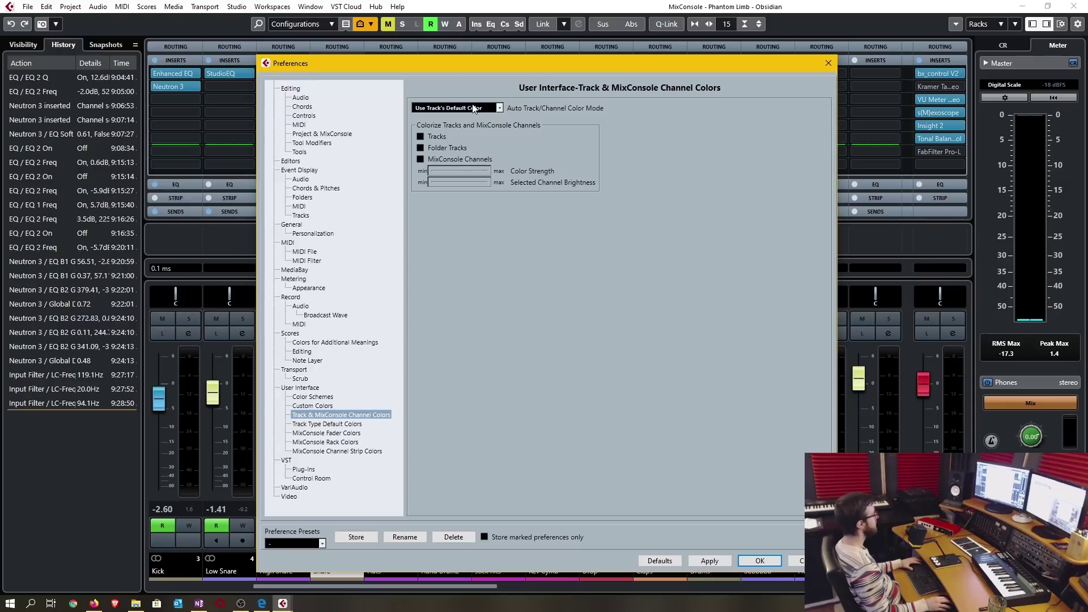
click(485, 110)
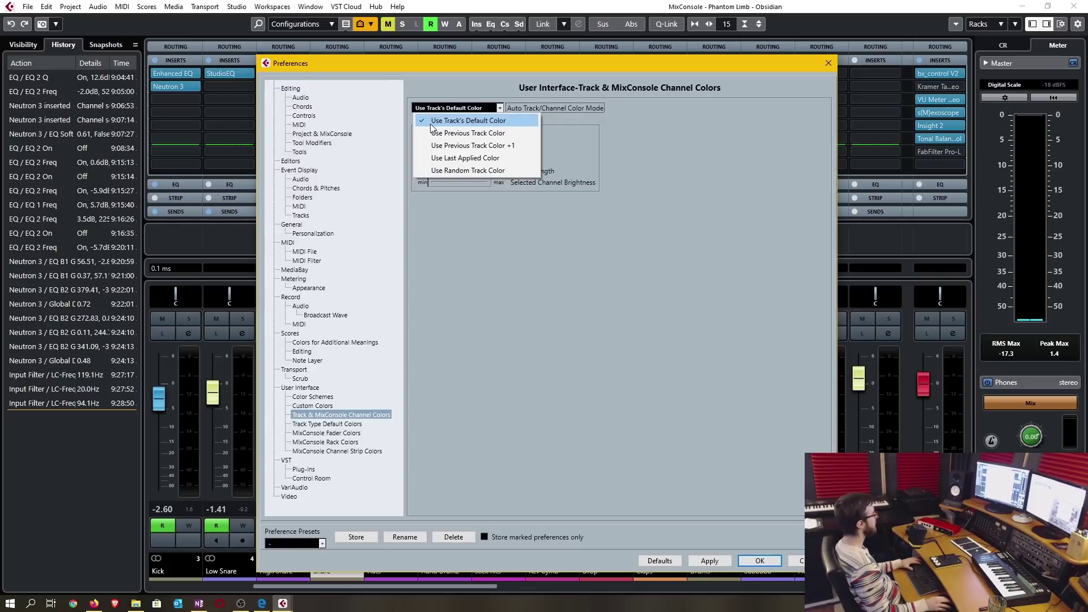
click(476, 124)
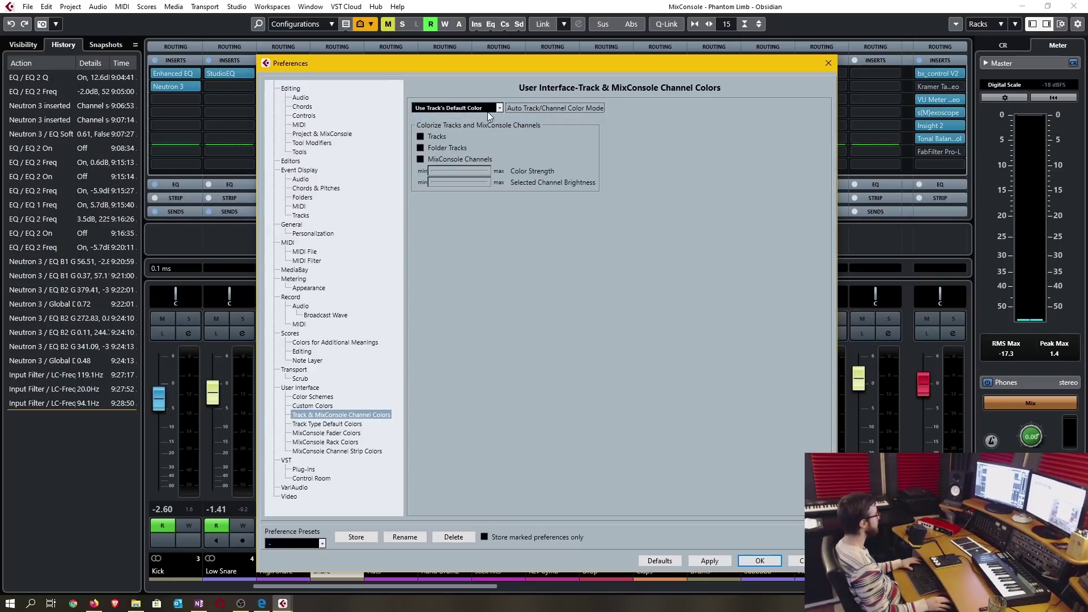
click(467, 159)
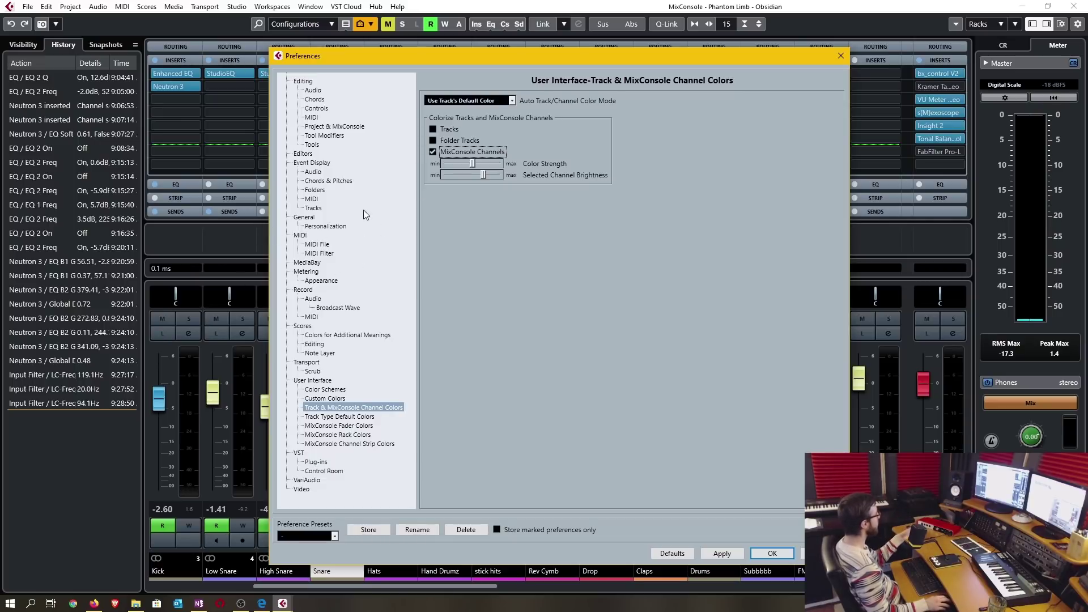
click(454, 139)
click(451, 129)
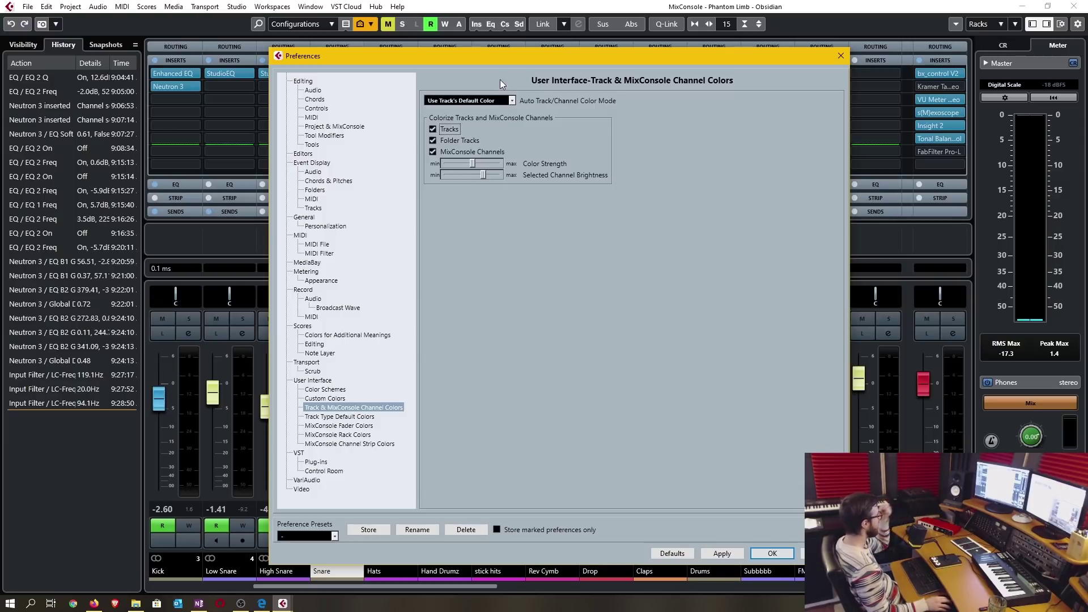
drag(627, 58, 692, 55)
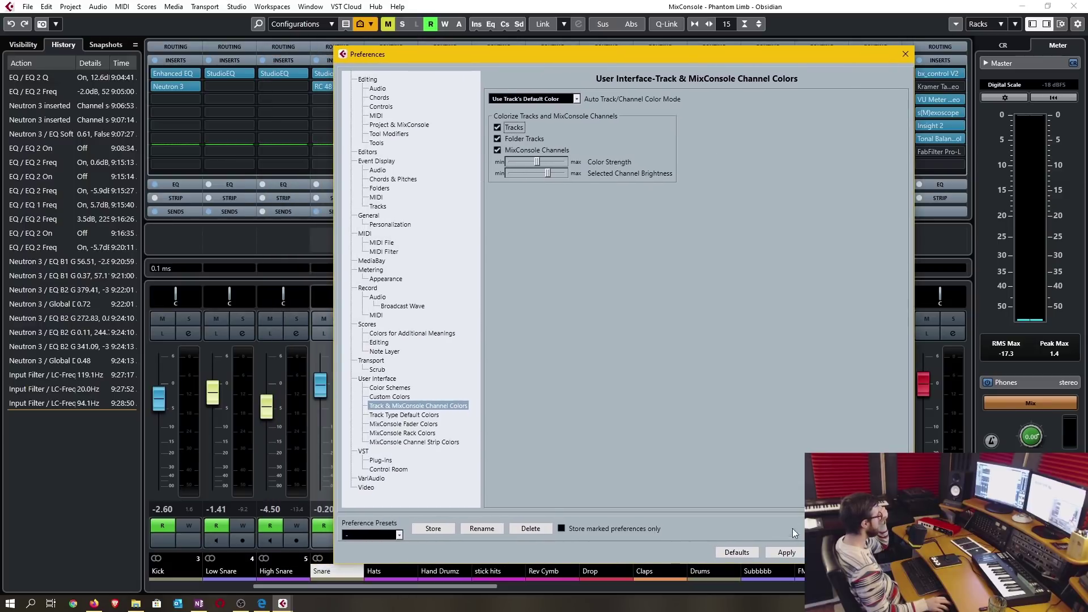
click(793, 552)
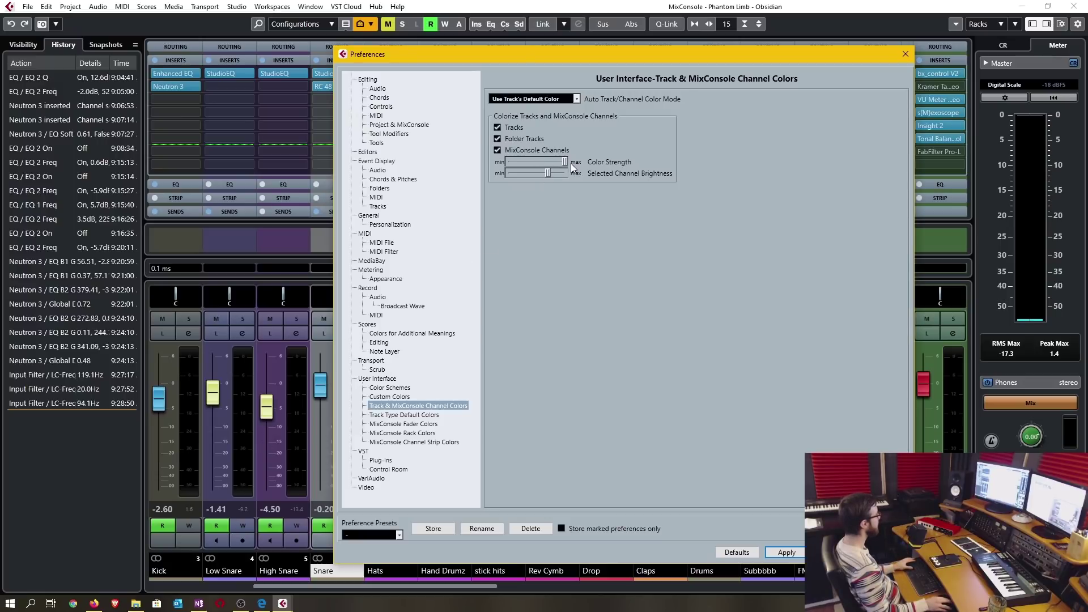
Raise Selected Channel Brightness, lower Color Strength, and confirm the preferences with OK
drag(570, 54, 652, 51)
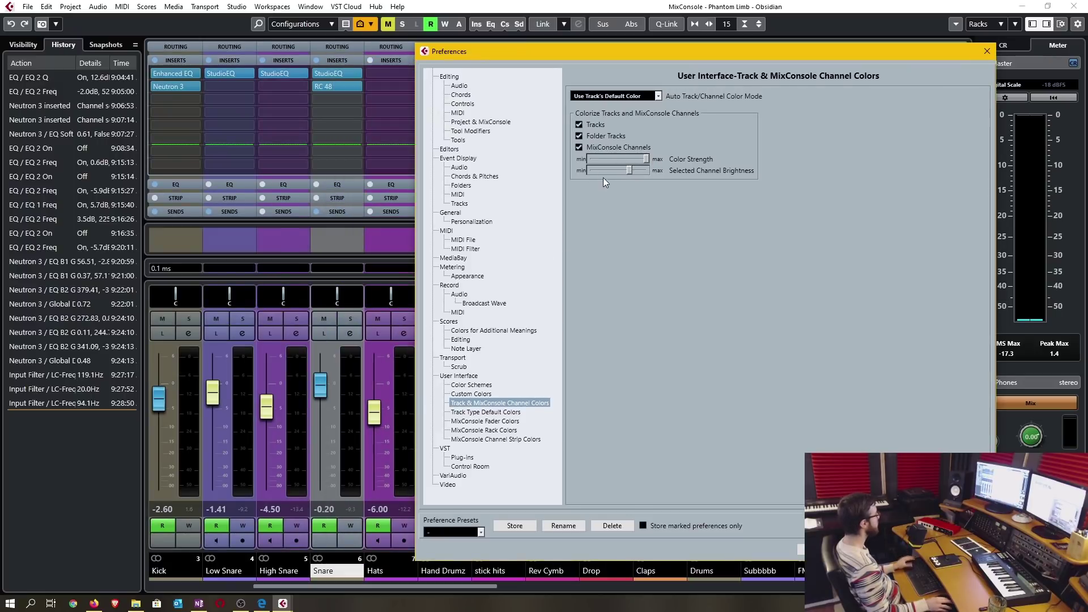
drag(629, 169, 643, 171)
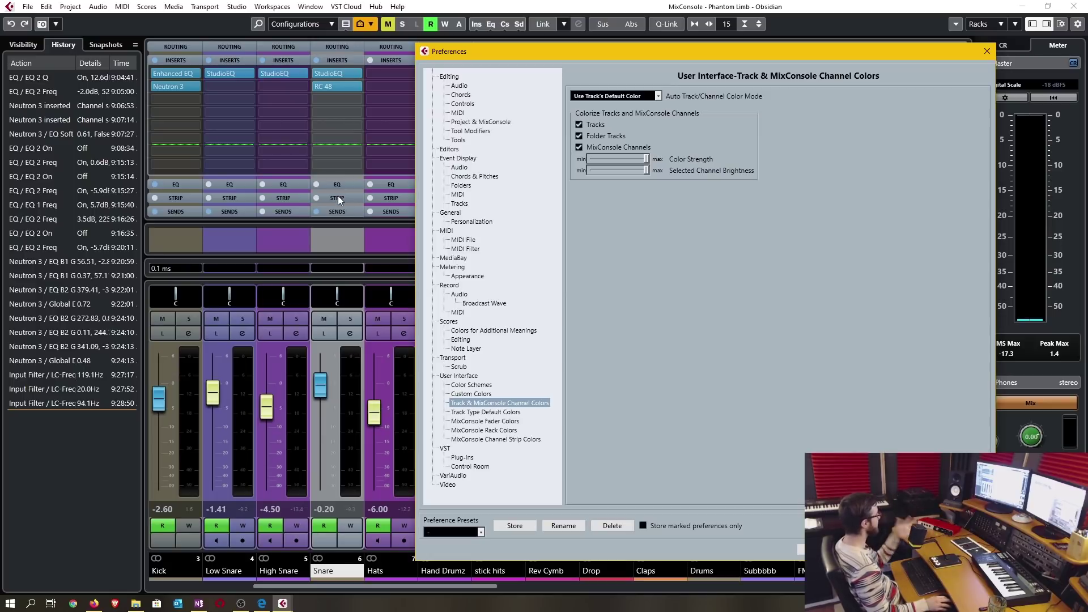
drag(646, 158, 634, 159)
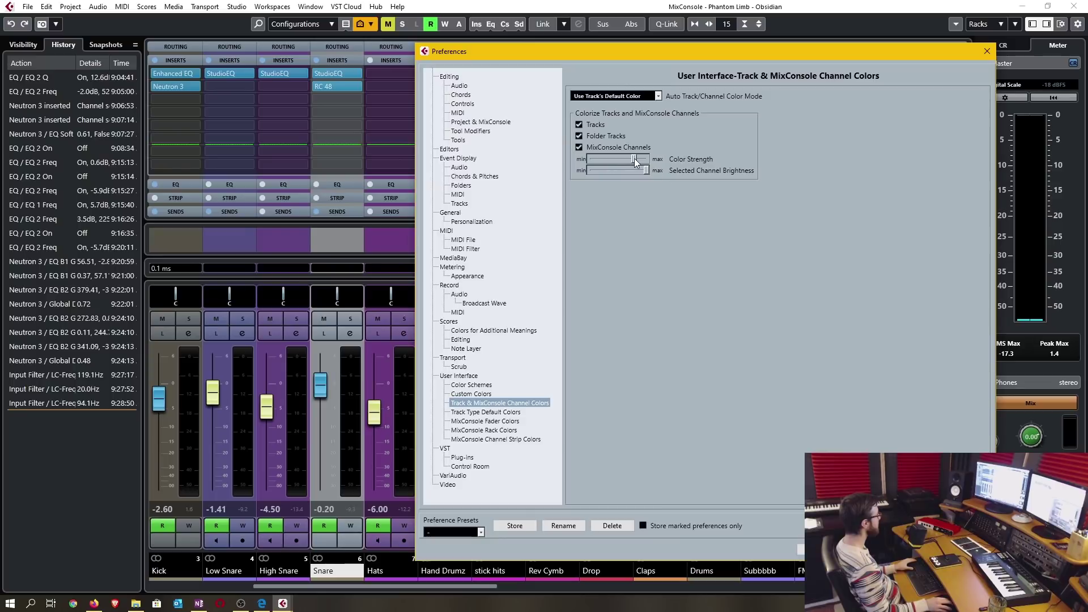
drag(634, 159, 628, 161)
drag(788, 51, 590, 44)
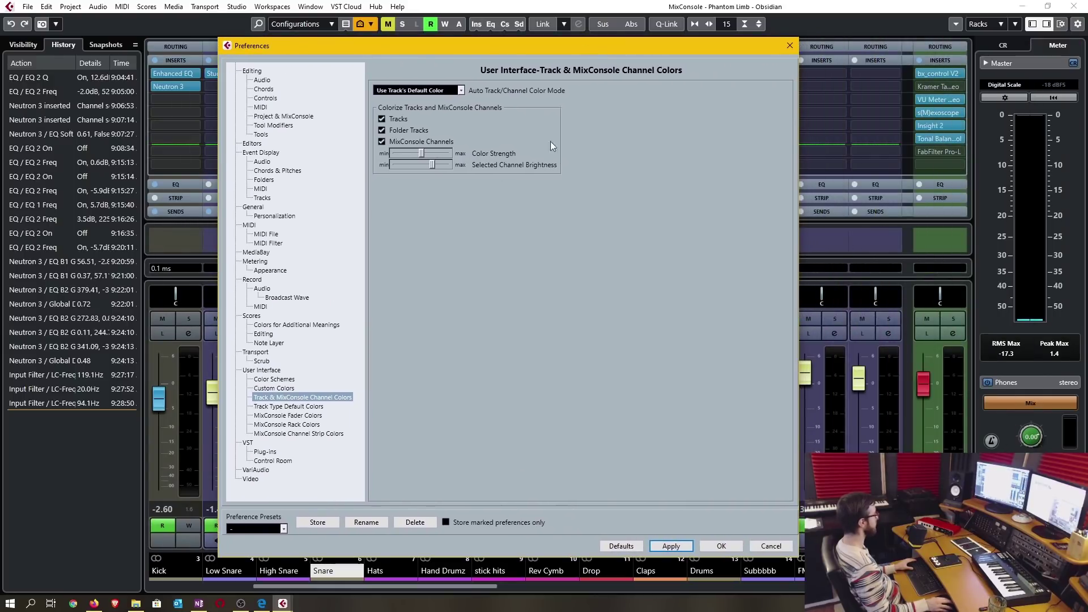
click(721, 546)
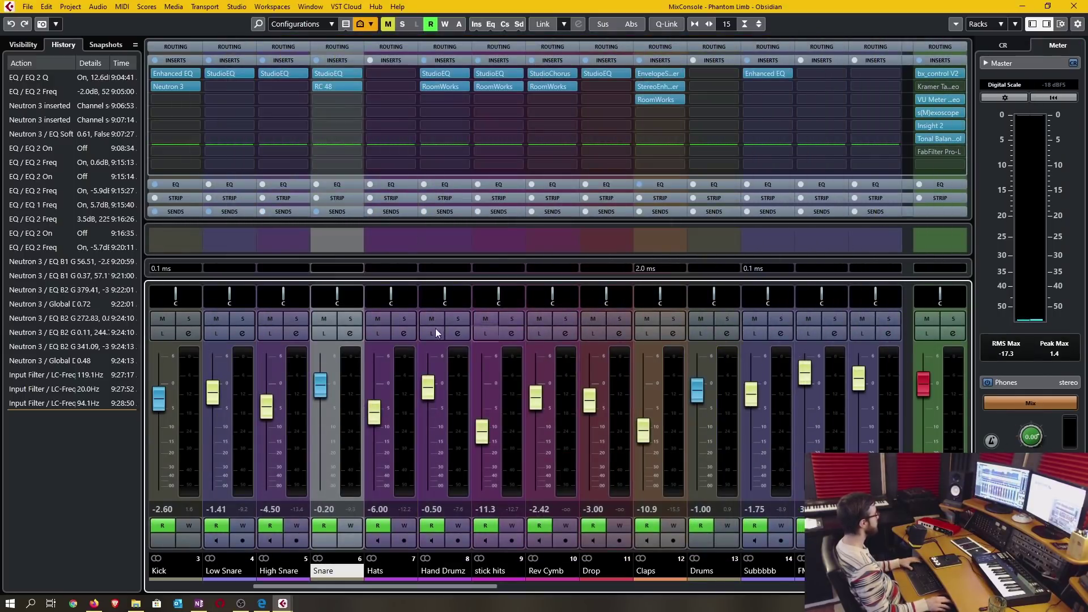
Use F3 to return to the Project window showing the Video track's 0-intro clip and Video Player
key(F3)
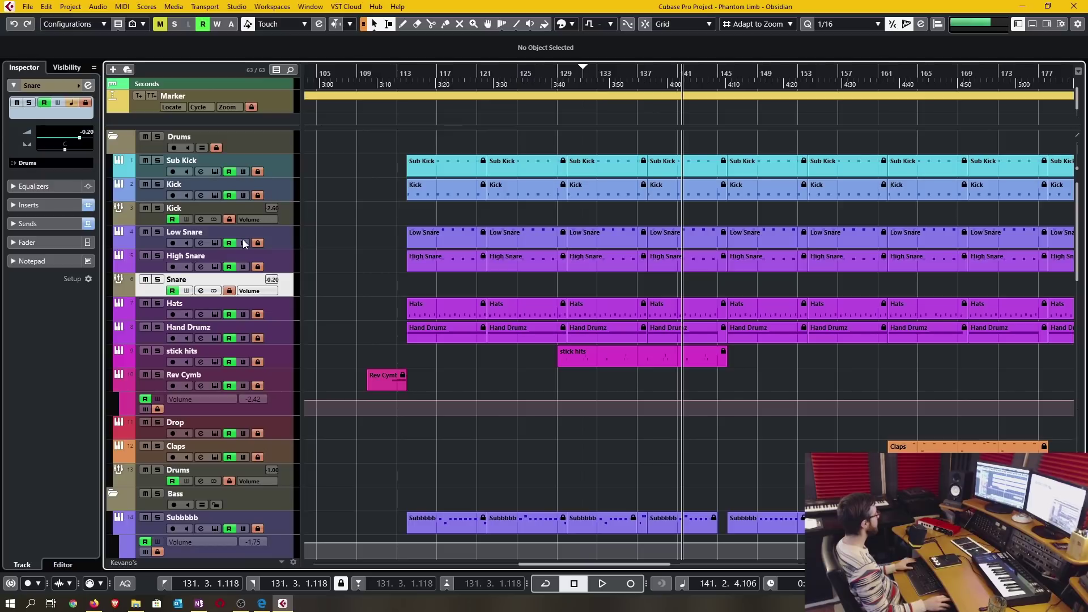
key(F3)
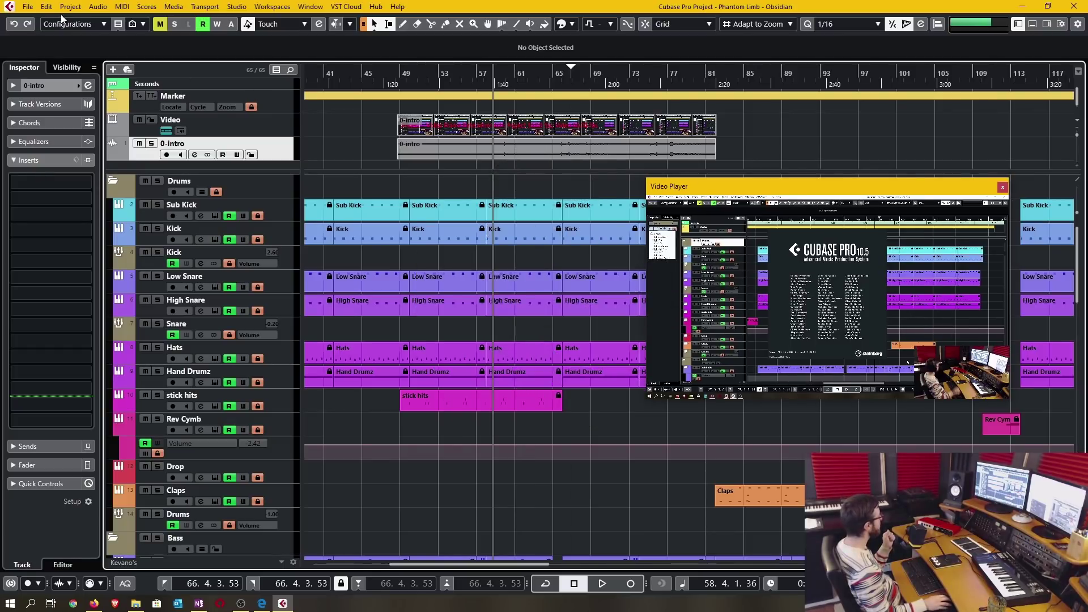
Open File > Export > Video and keep Studio Monitors as the export audio channel
click(28, 6)
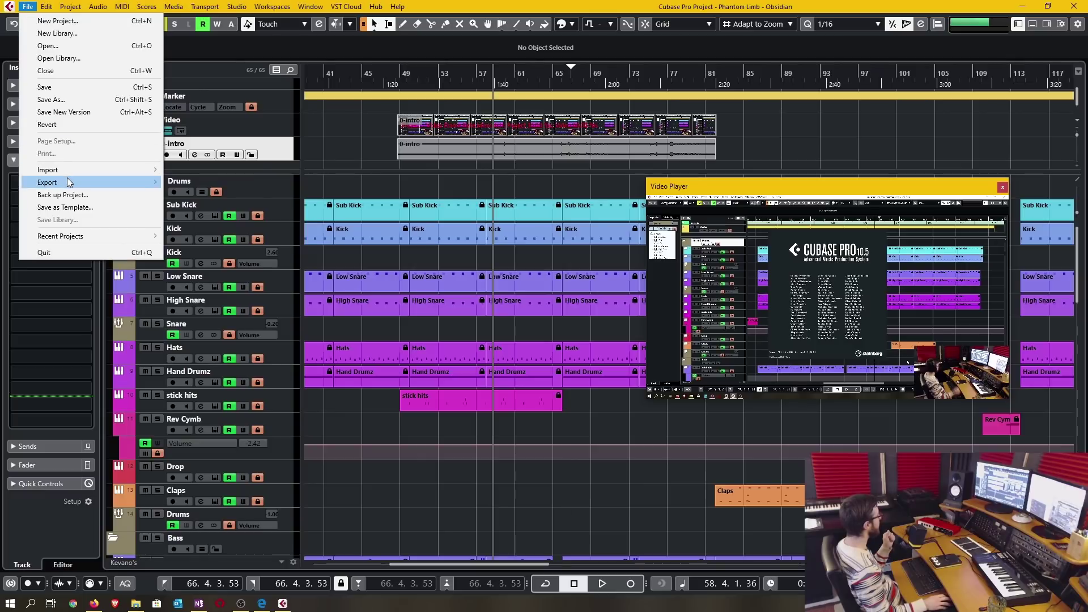
mouse_move(131, 182)
click(189, 211)
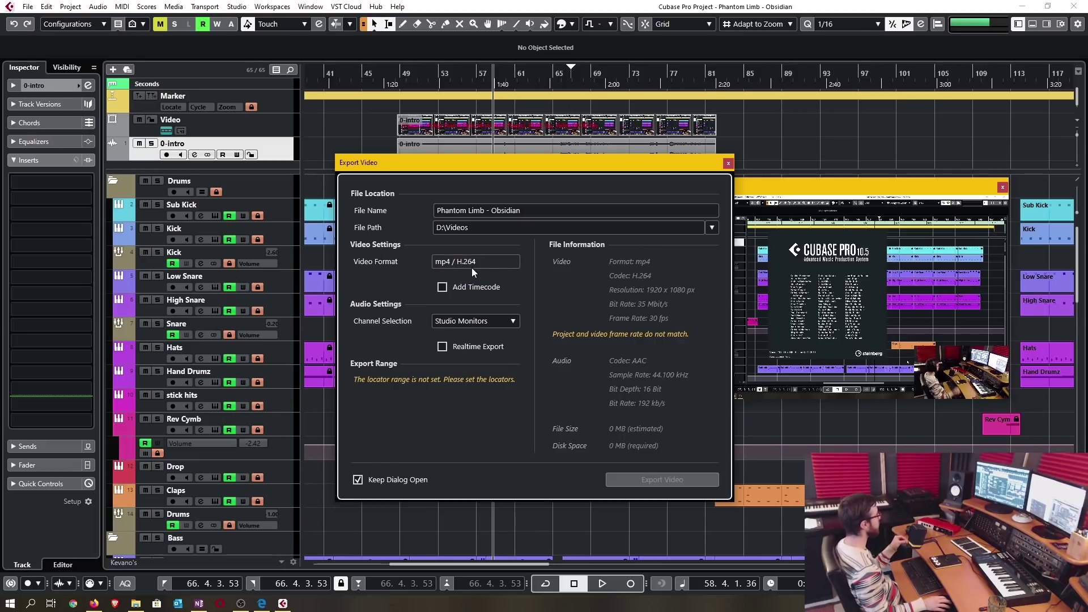
click(514, 321)
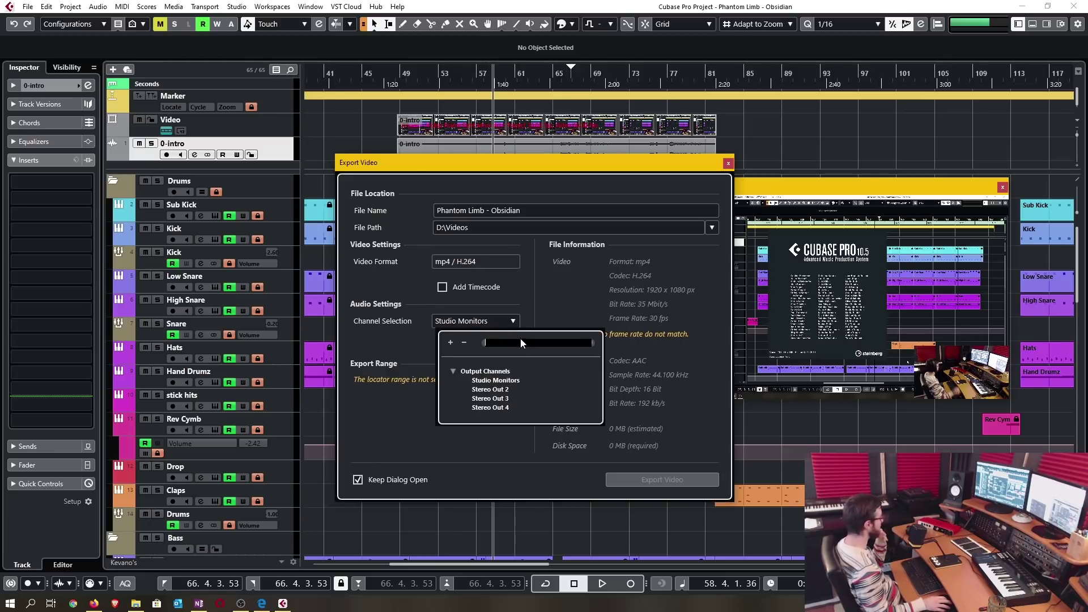
click(495, 380)
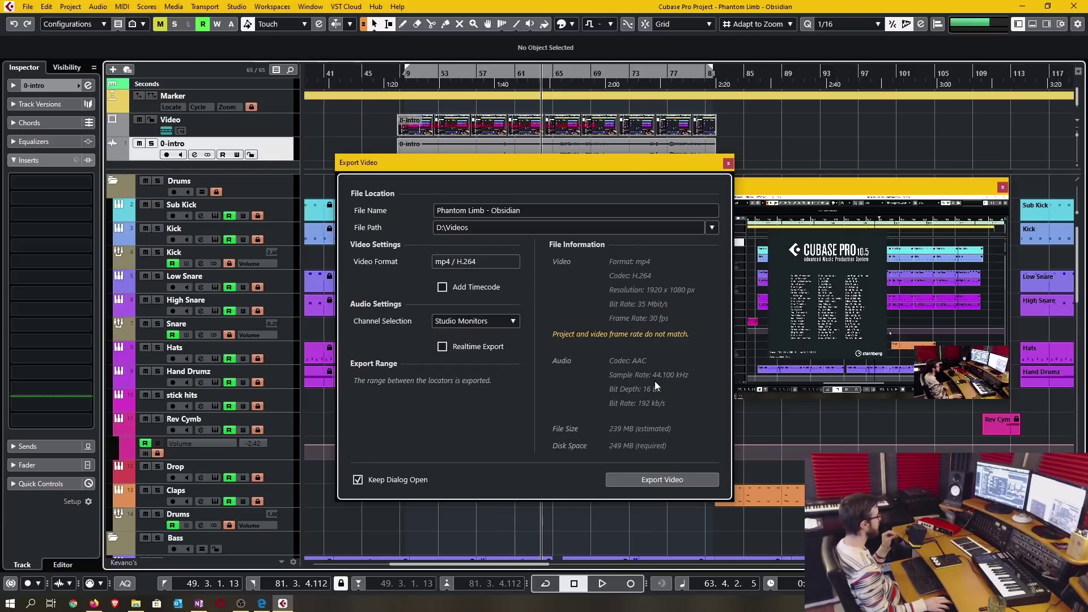
click(631, 162)
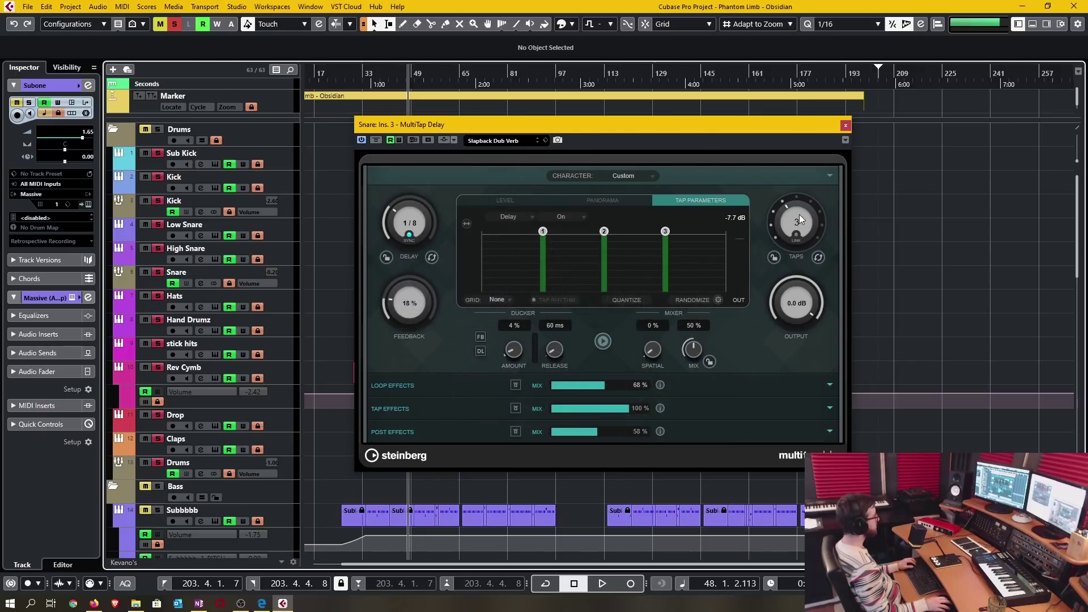
Change the tap count and inspect the tap, loop and Reverb post-effect sections
drag(805, 230, 809, 212)
click(829, 409)
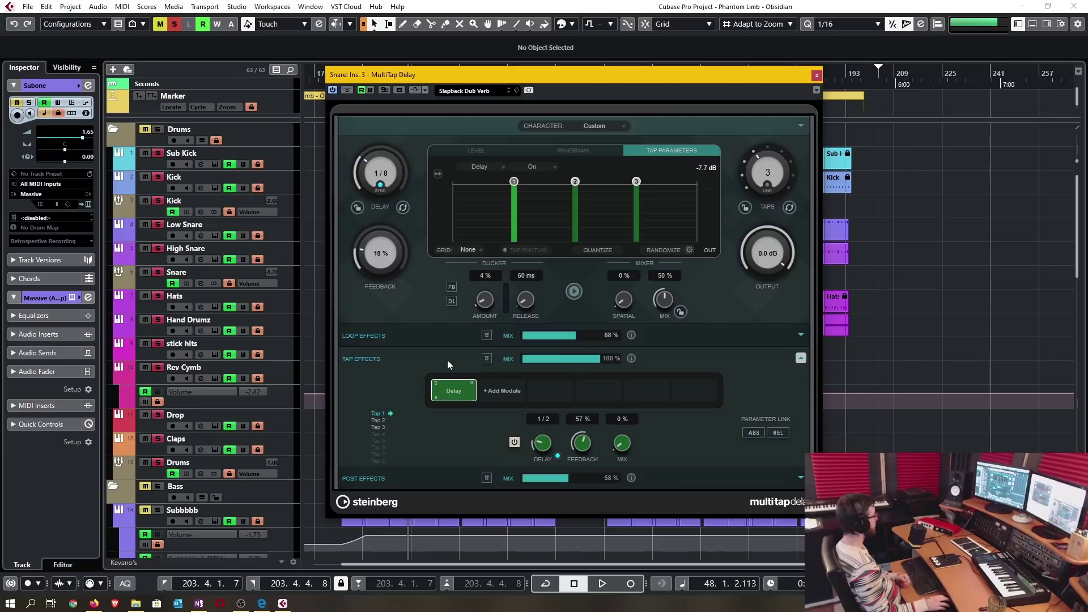
click(801, 358)
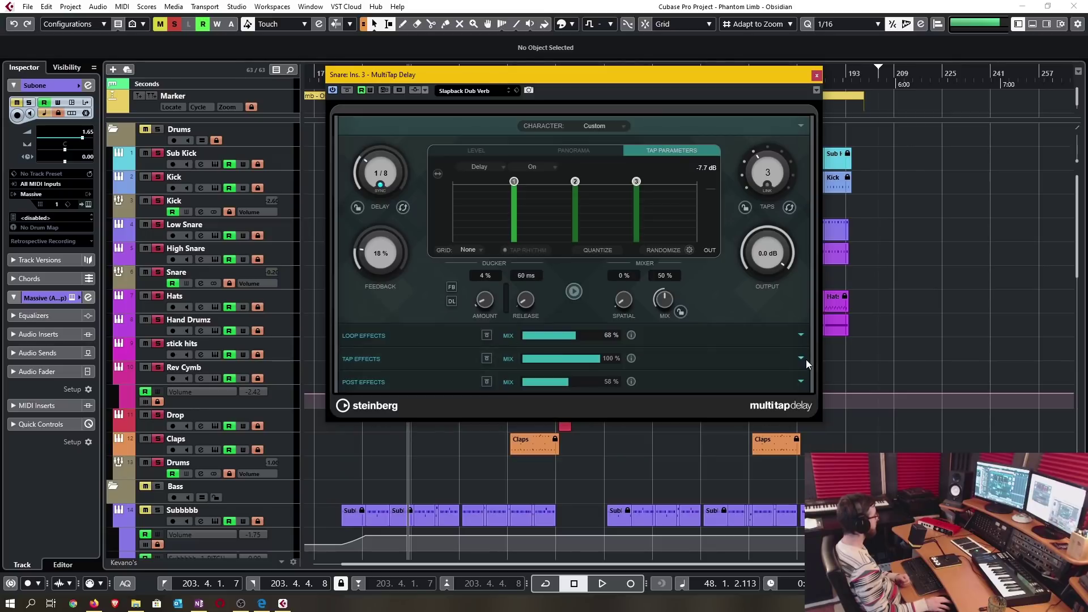
click(800, 335)
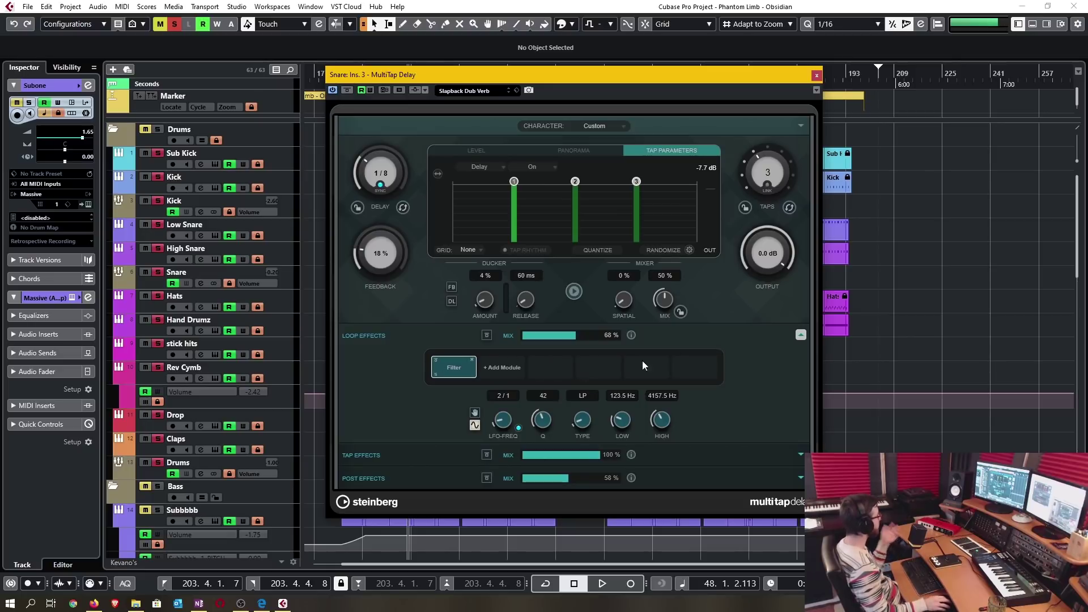
click(800, 335)
click(800, 382)
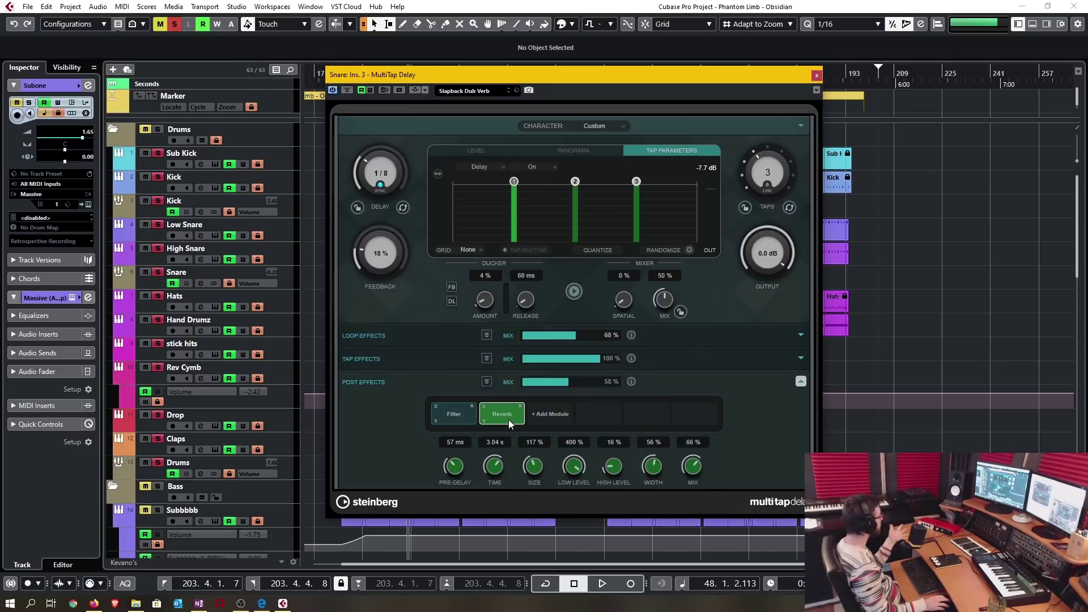
Set the tap grid to 1/4, randomize the taps three times, and quantize them
click(470, 250)
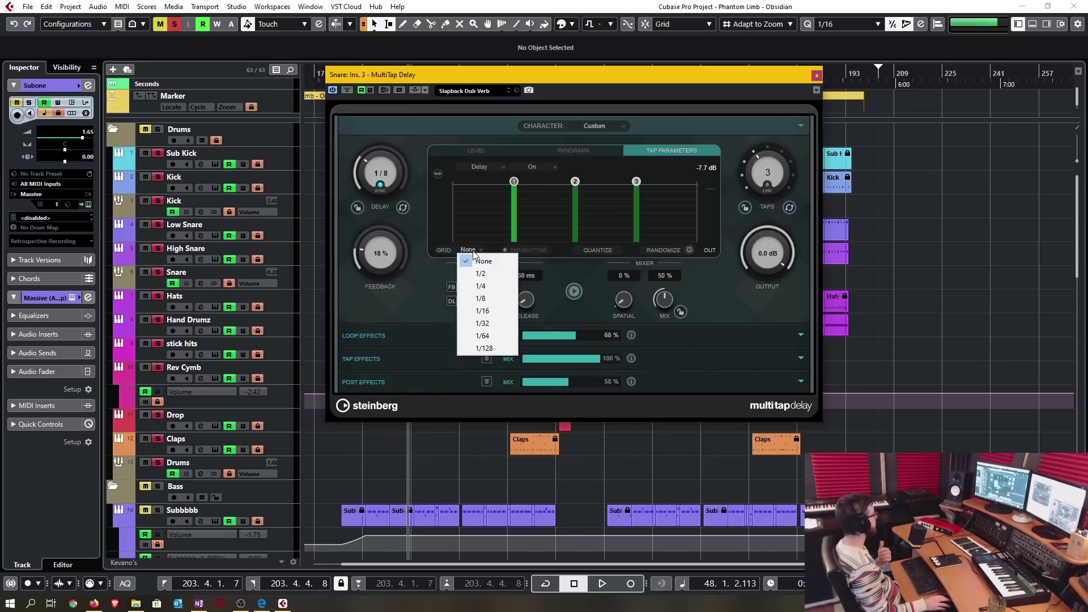
click(490, 289)
click(654, 250)
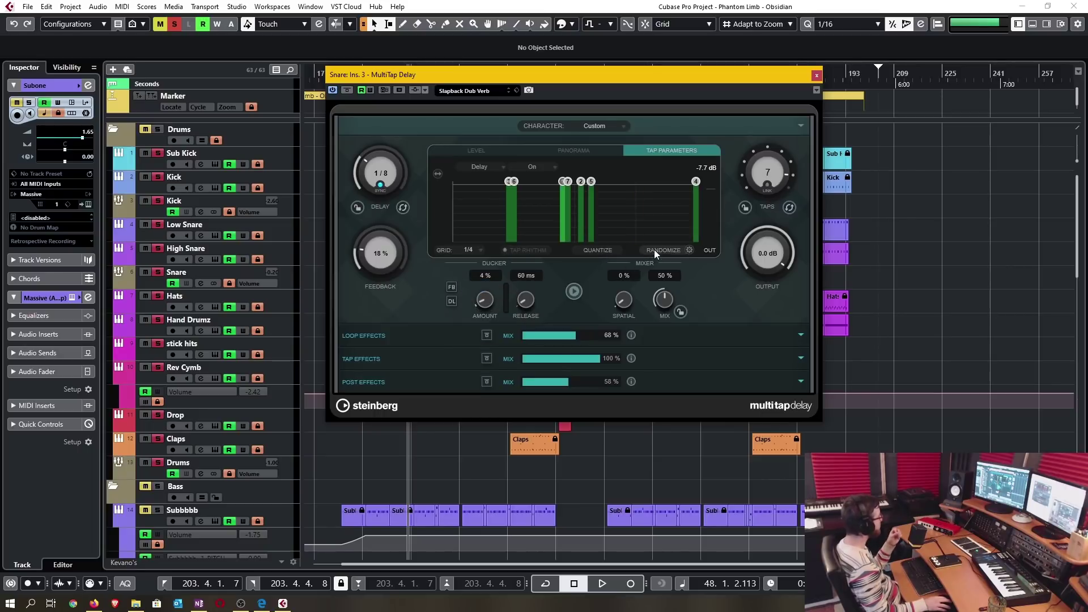
click(654, 250)
click(654, 250)
click(608, 250)
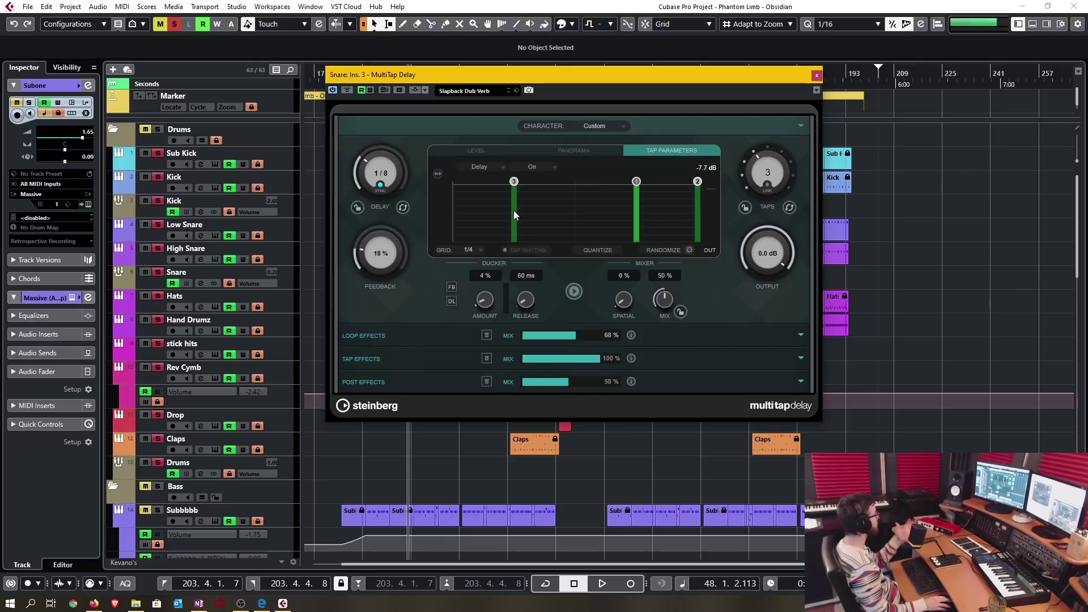
Try the Digital Modern and Tape delay characters before settling on Crazy
click(616, 127)
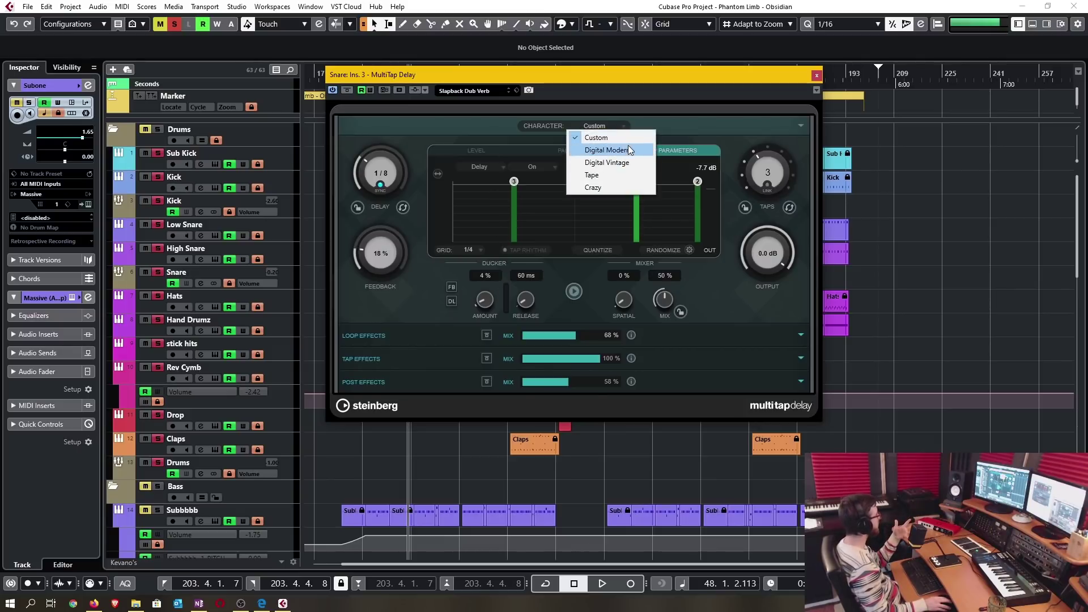
click(637, 150)
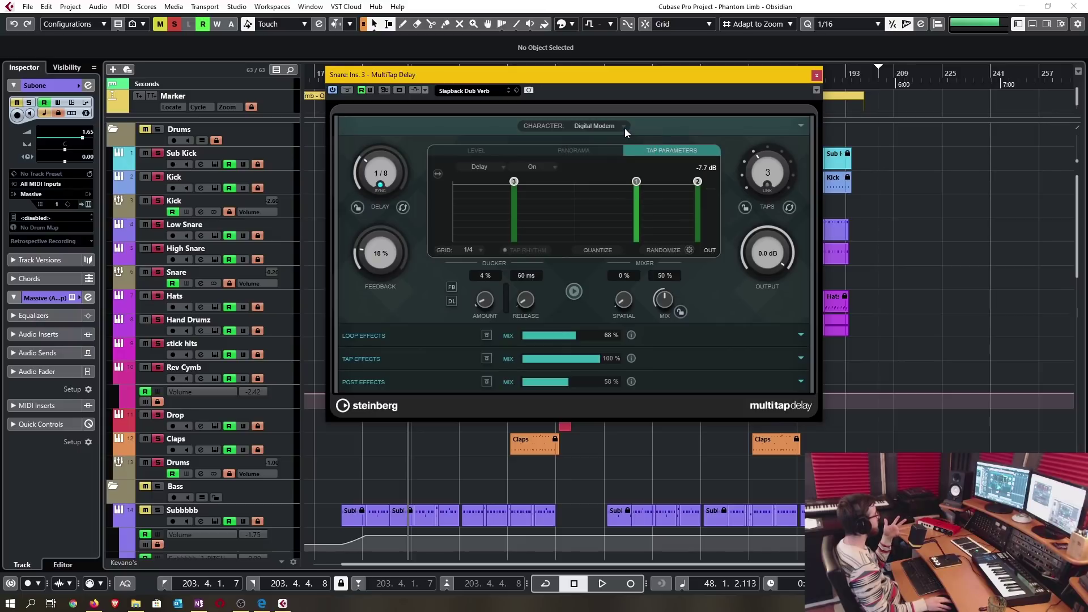
click(617, 127)
click(619, 174)
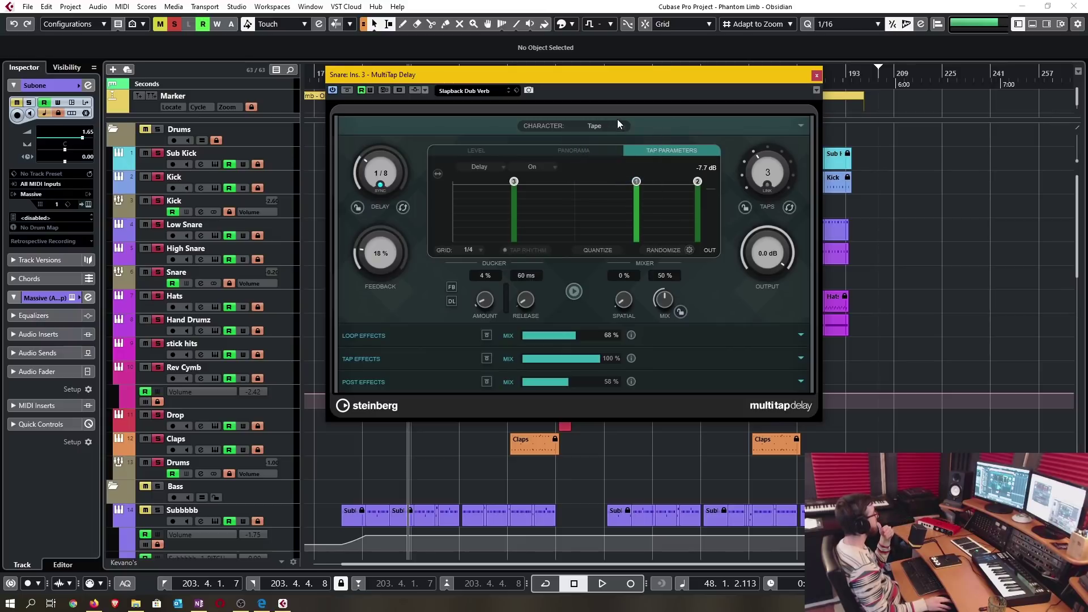
click(618, 125)
click(594, 186)
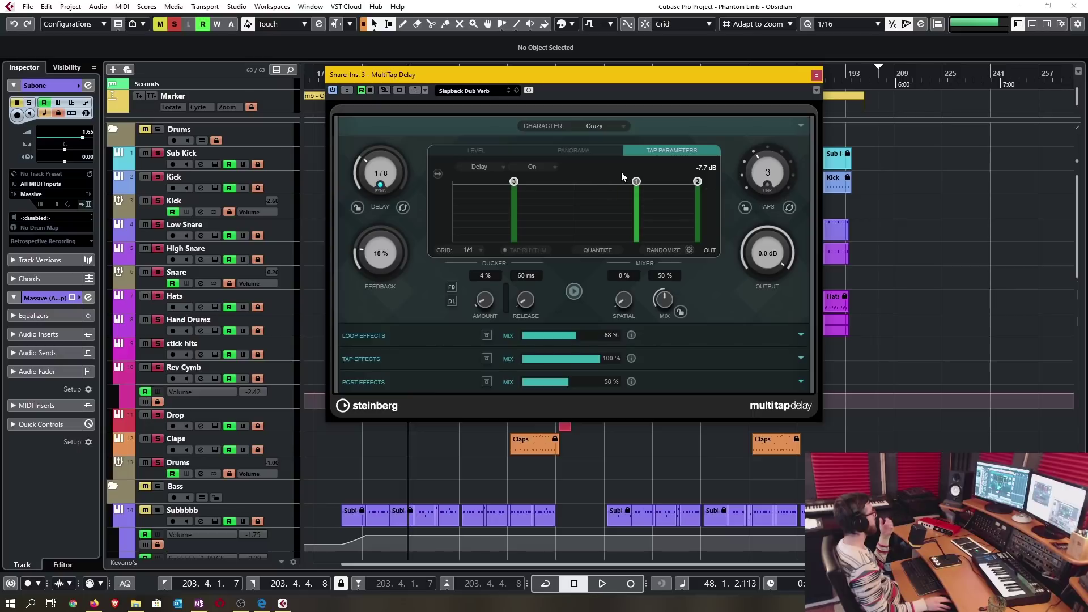
View the tap panning and level graphs, then open the preset list showing Slapback Dub Verb
click(582, 152)
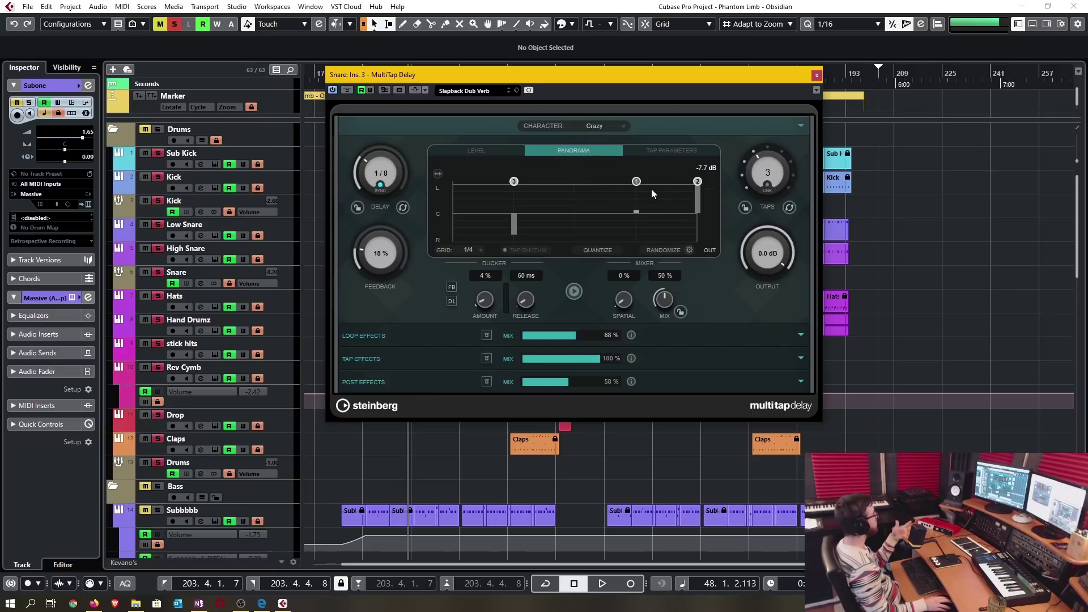
click(501, 150)
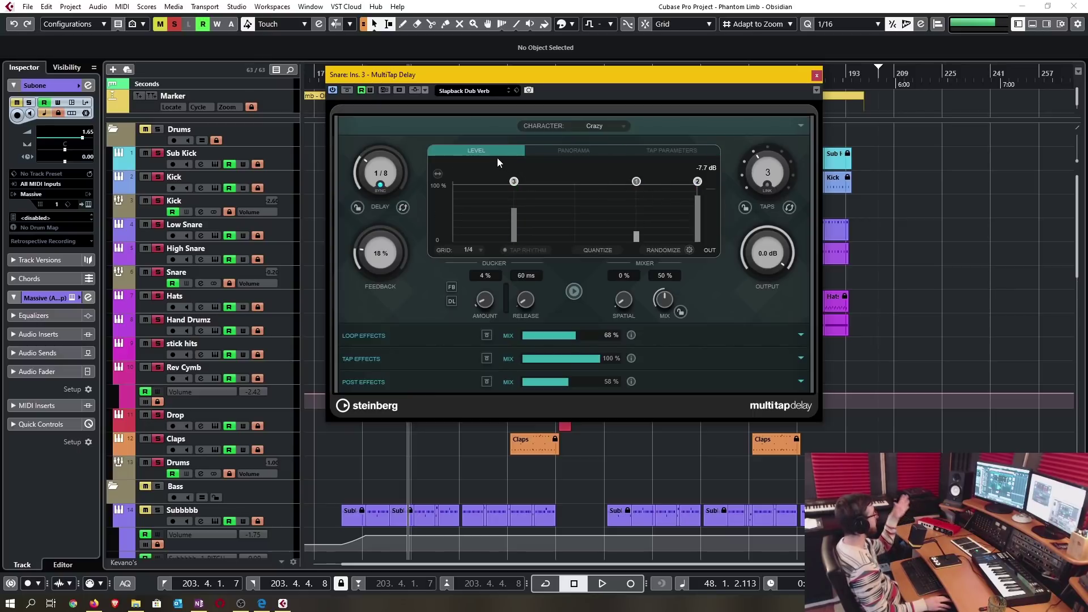
click(659, 154)
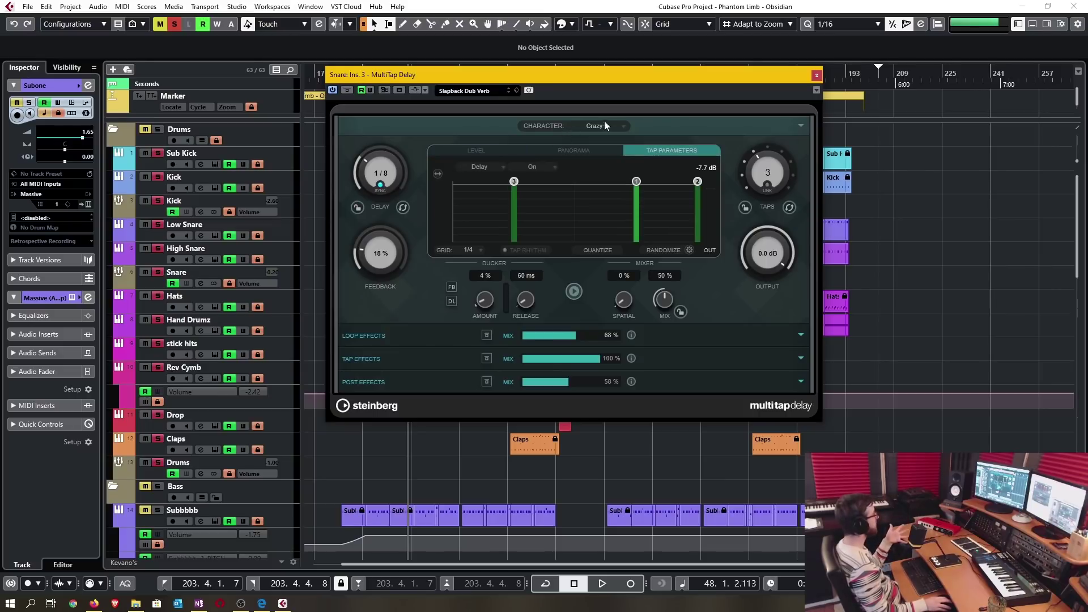
click(500, 90)
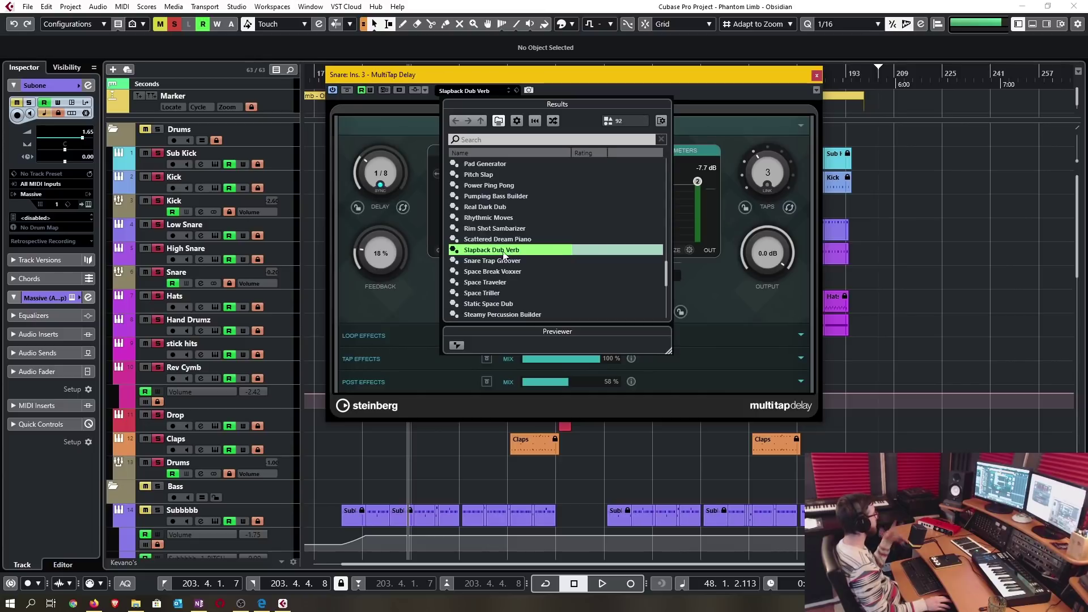
click(472, 73)
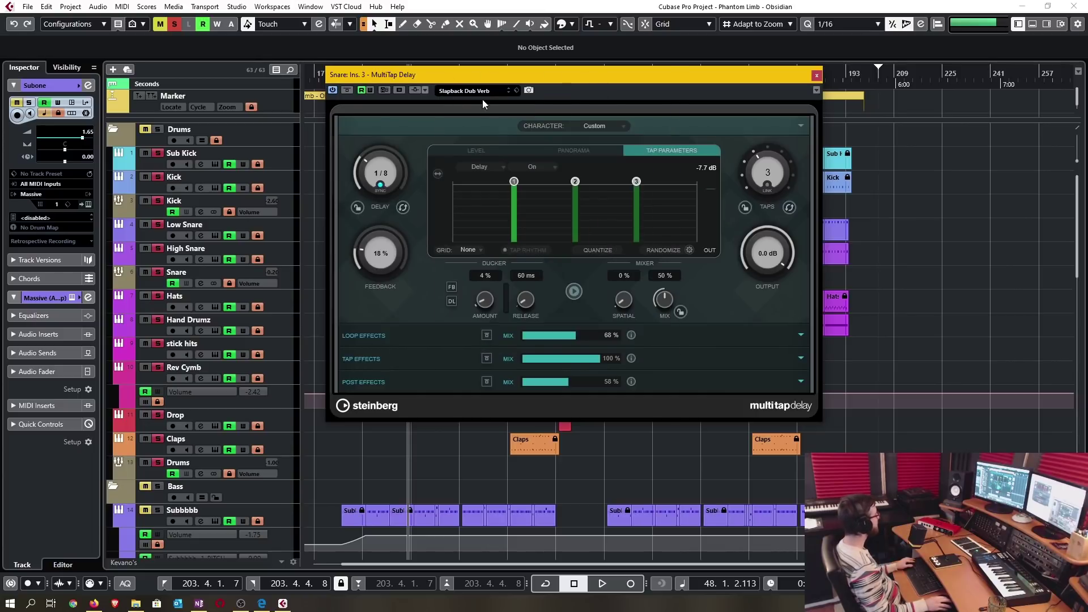
drag(559, 81, 608, 197)
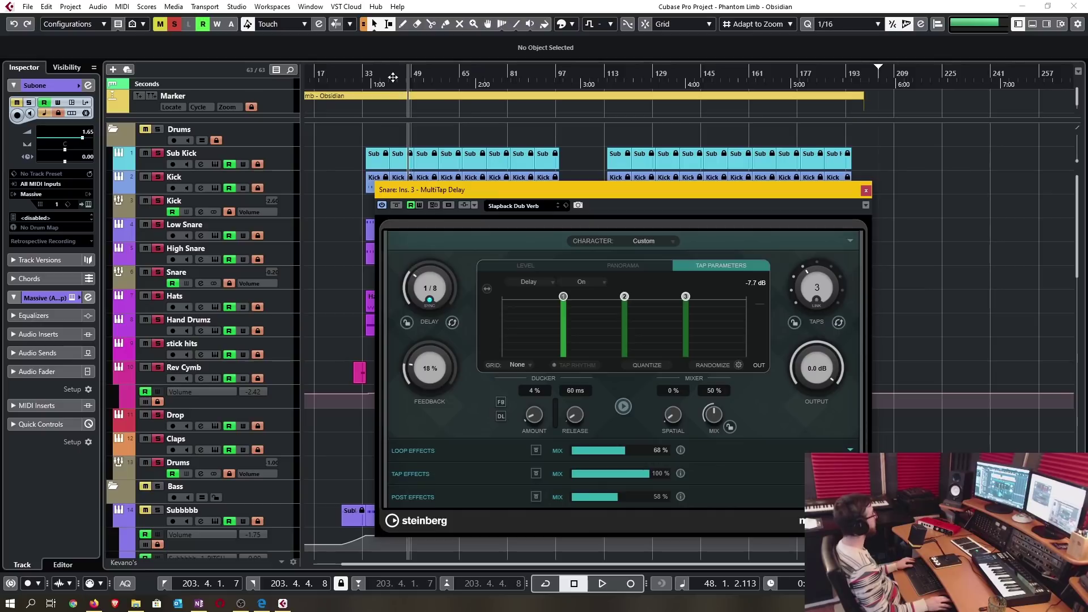
drag(393, 77, 393, 86)
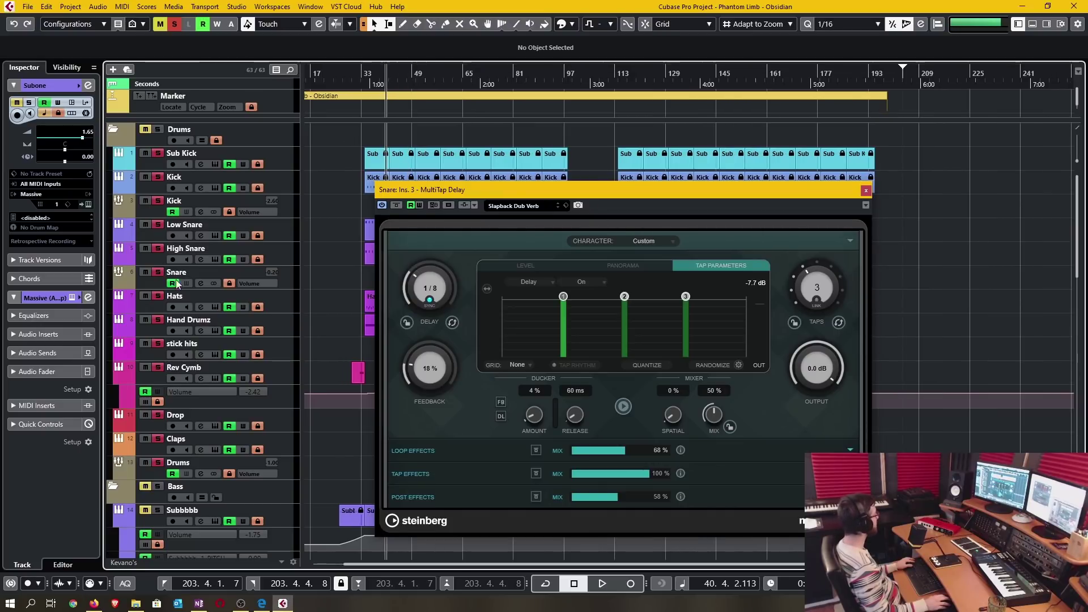
click(397, 205)
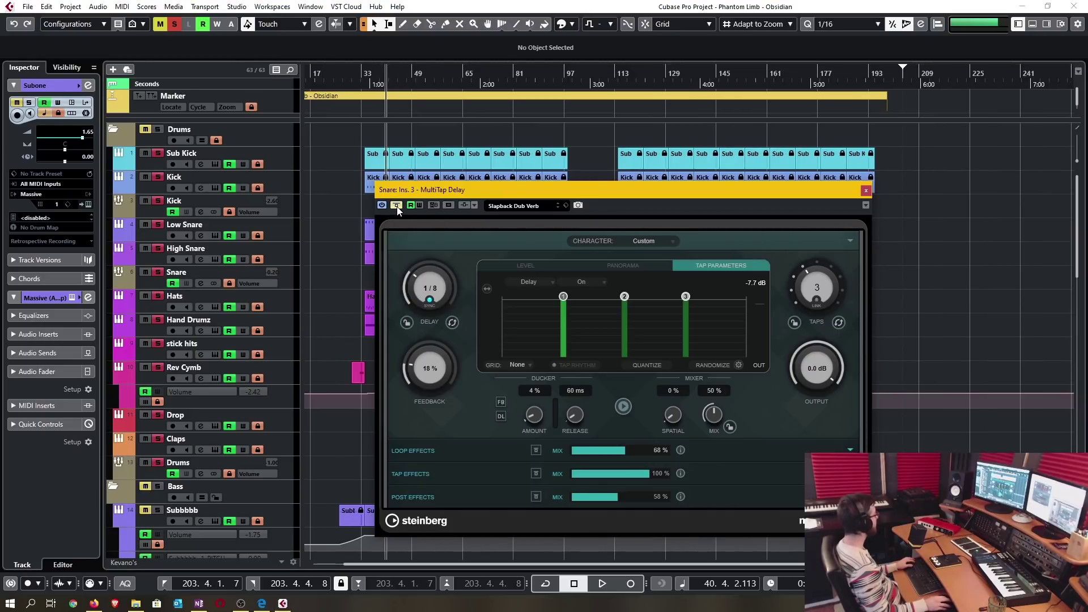
key(space)
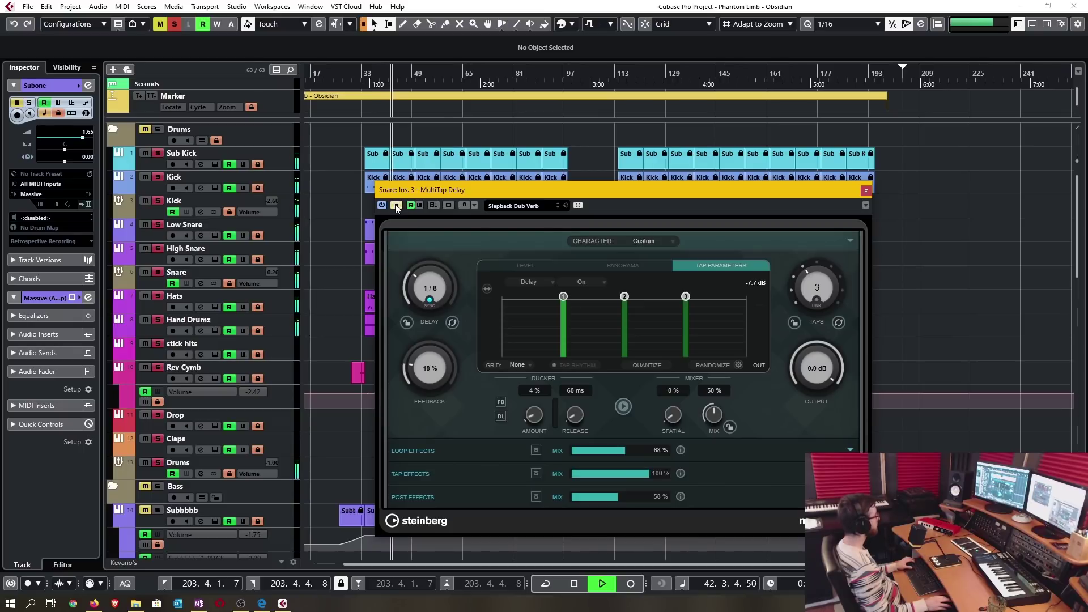
click(396, 207)
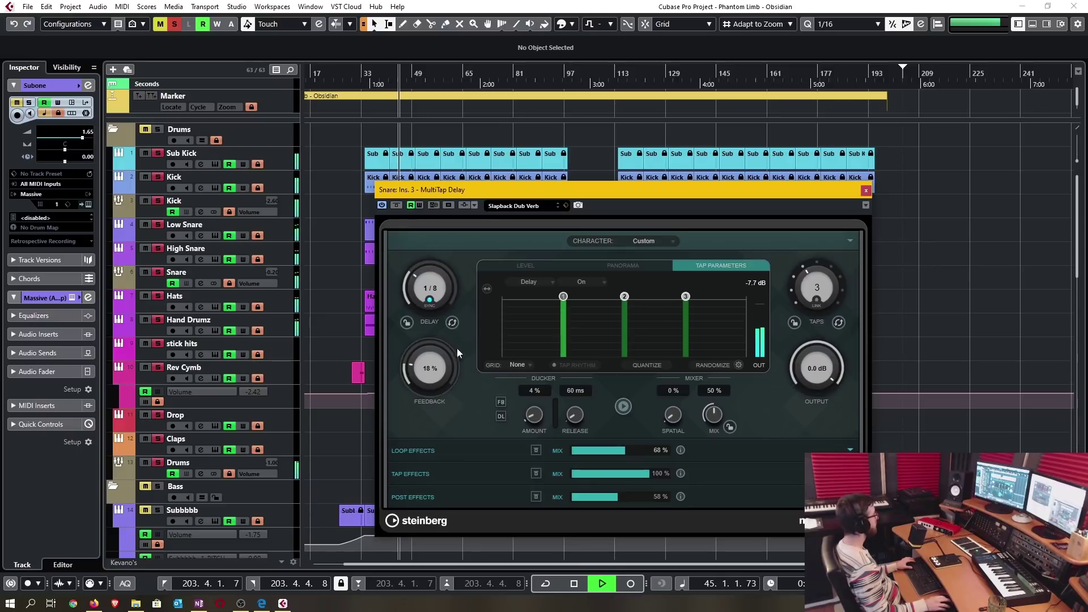
click(396, 206)
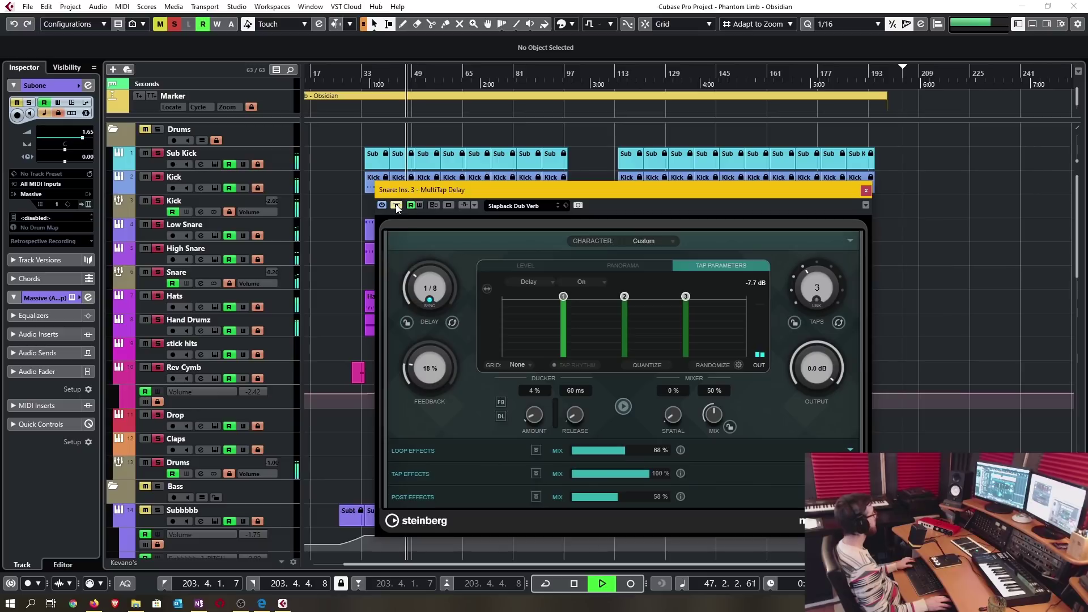
click(397, 206)
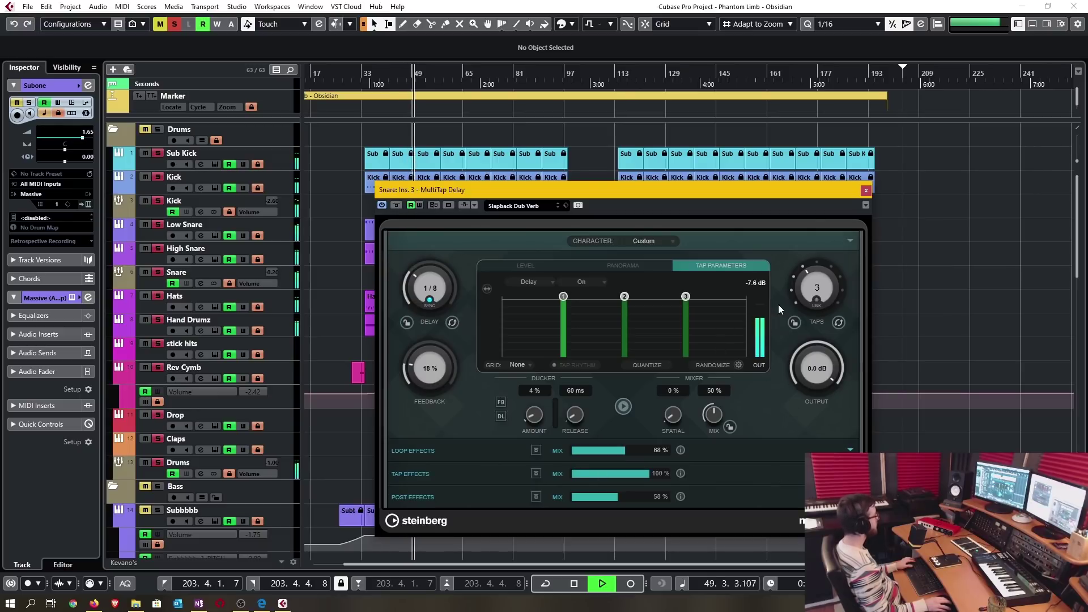
key(space)
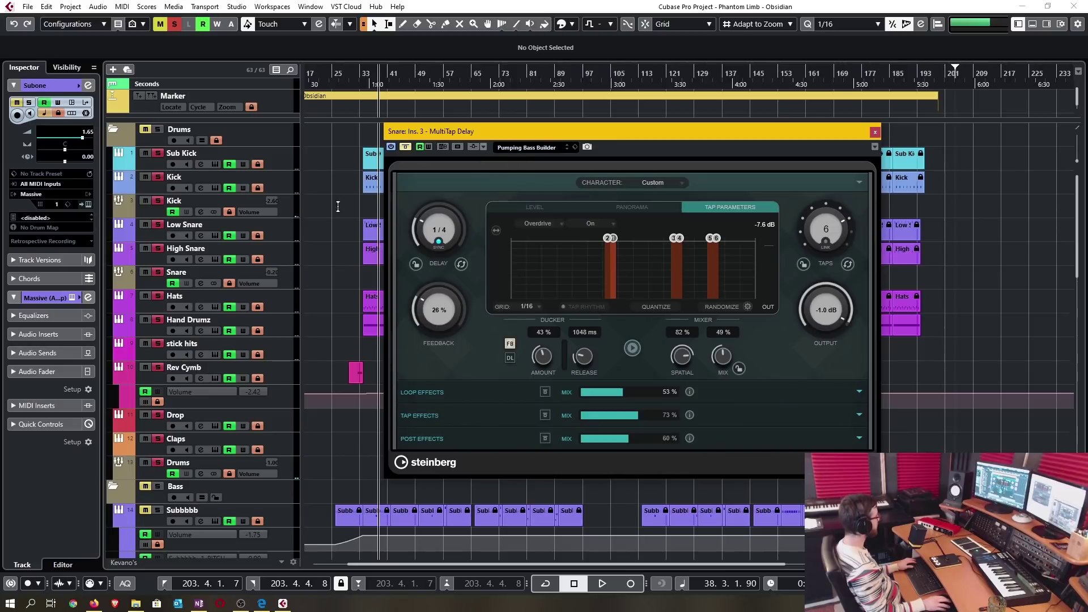
click(406, 148)
key(space)
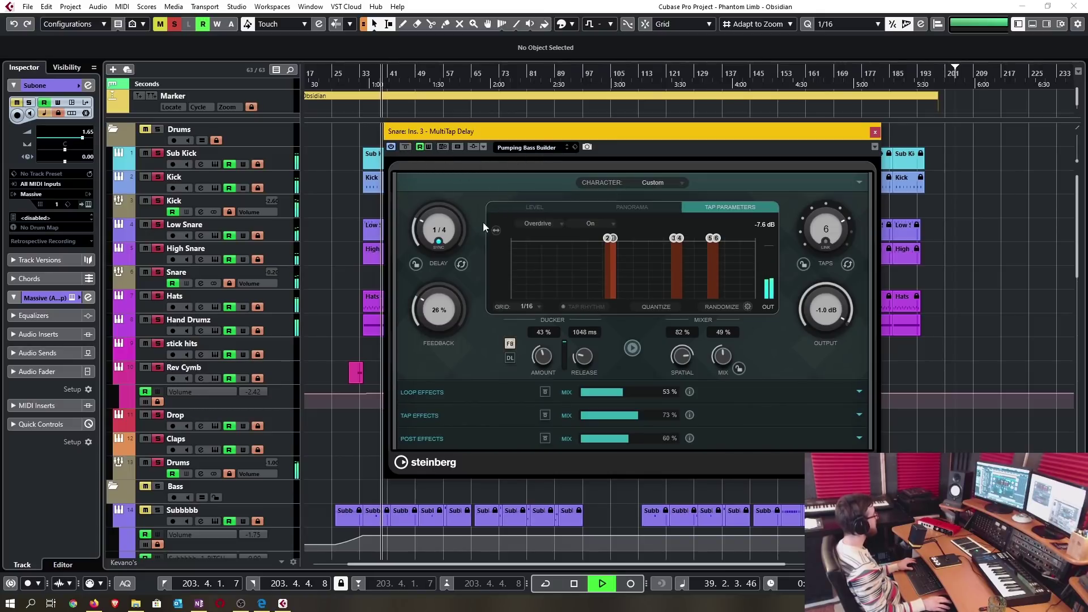
click(407, 148)
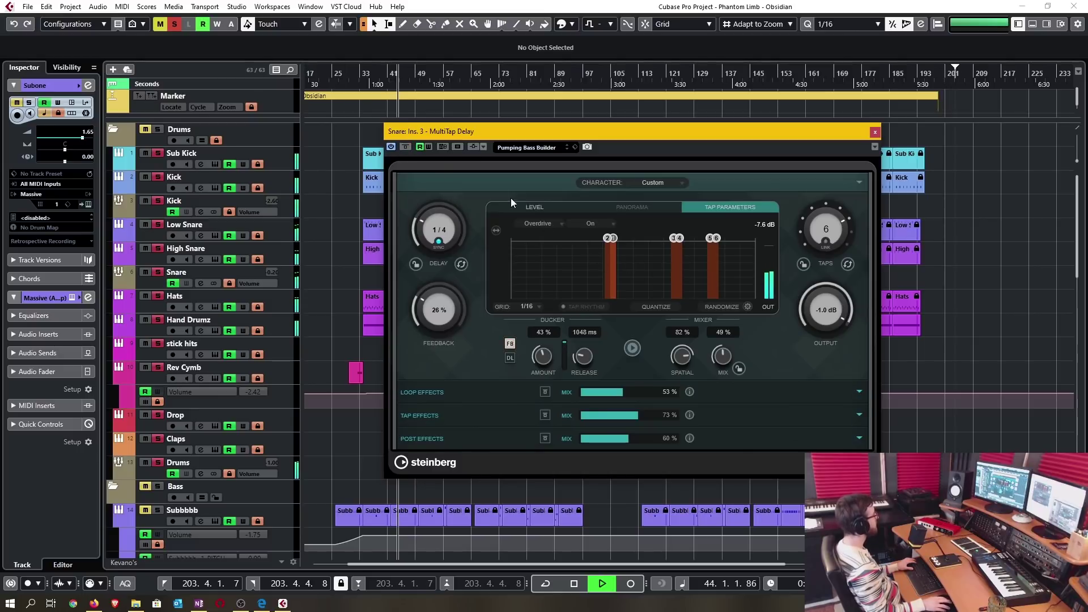
key(space)
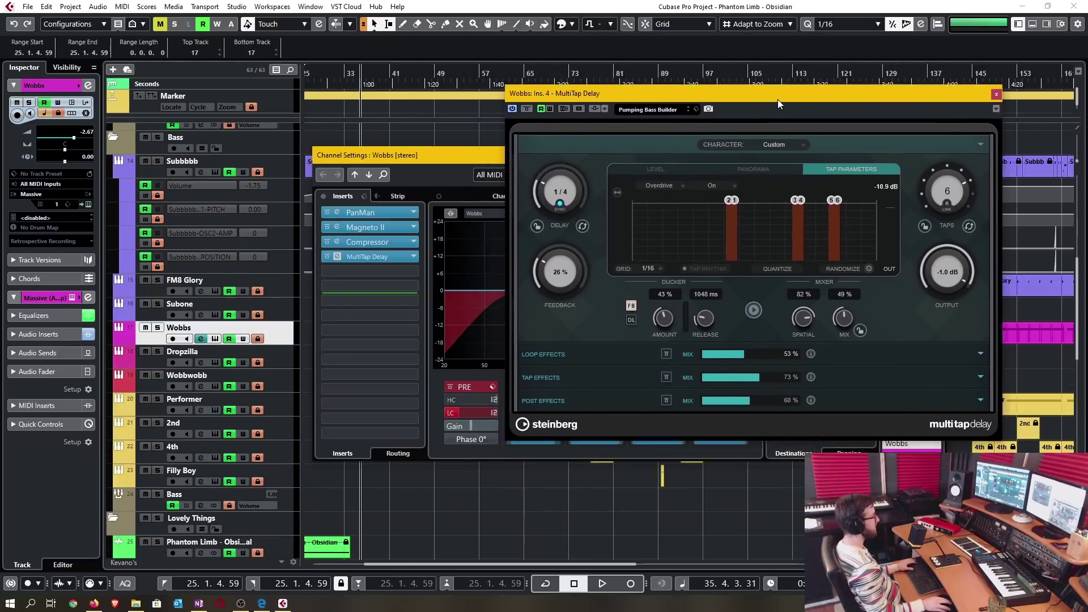
Solo the Wobbs track, bypass its MultiTap Delay, and start playback
drag(777, 100, 802, 85)
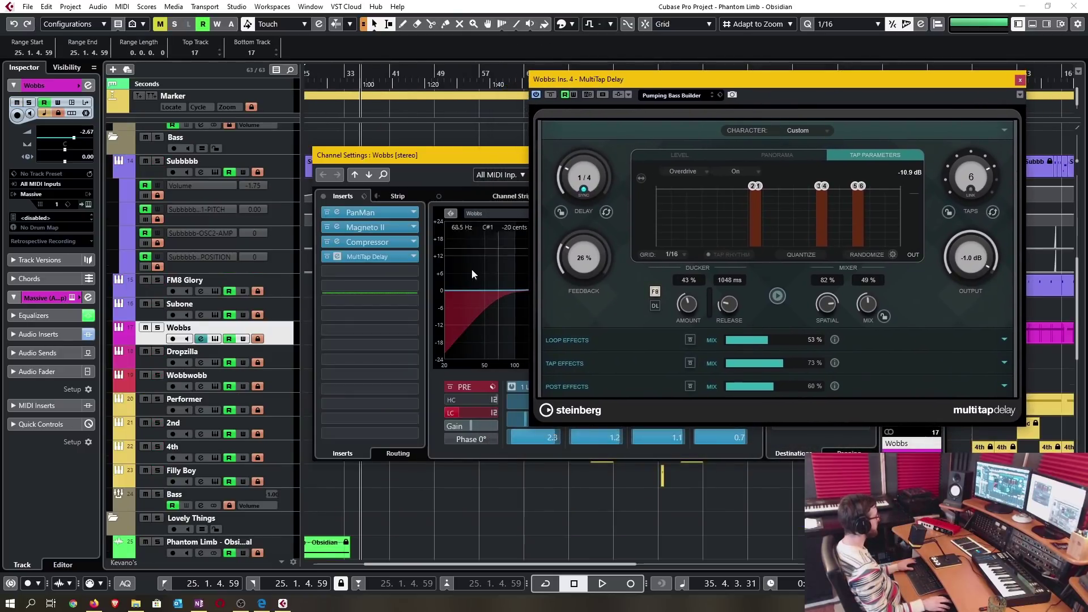
click(157, 329)
click(328, 256)
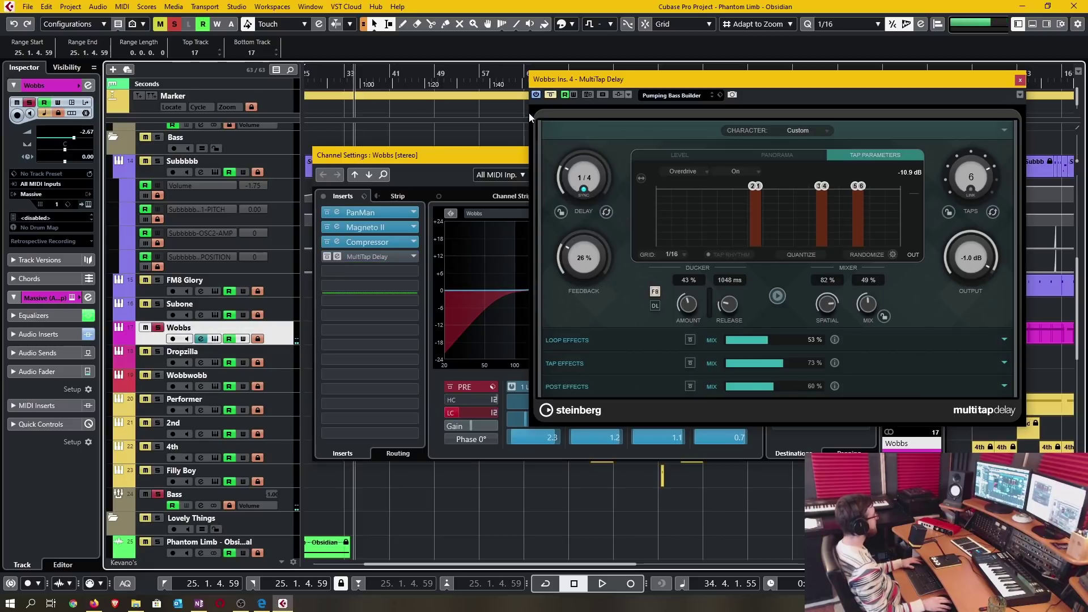
key(space)
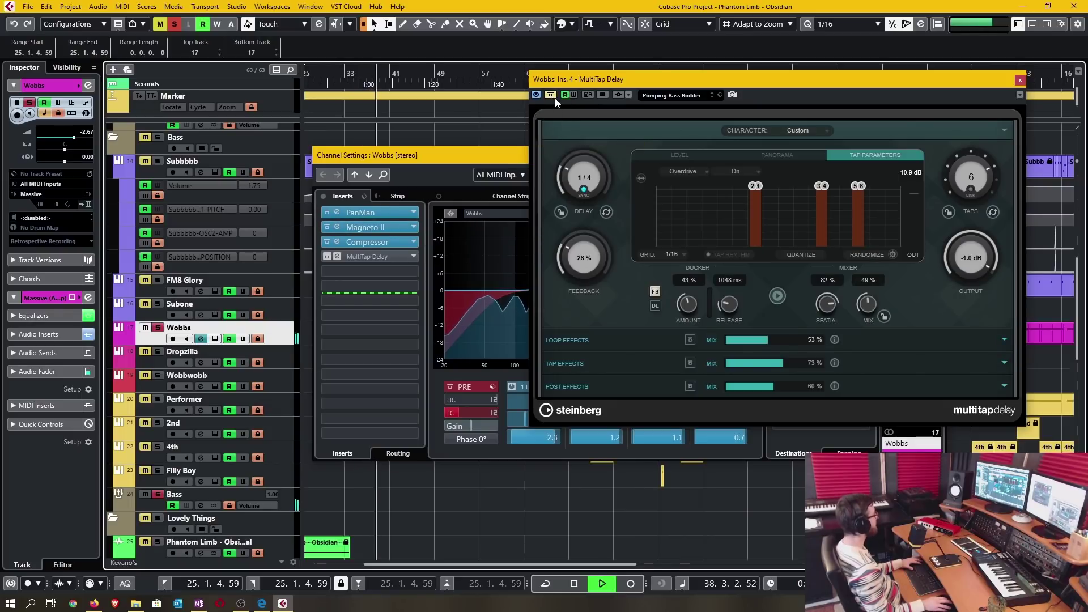
Compare the Wobbs delay bypassed and active during playback, leaving it on, then stop
click(386, 213)
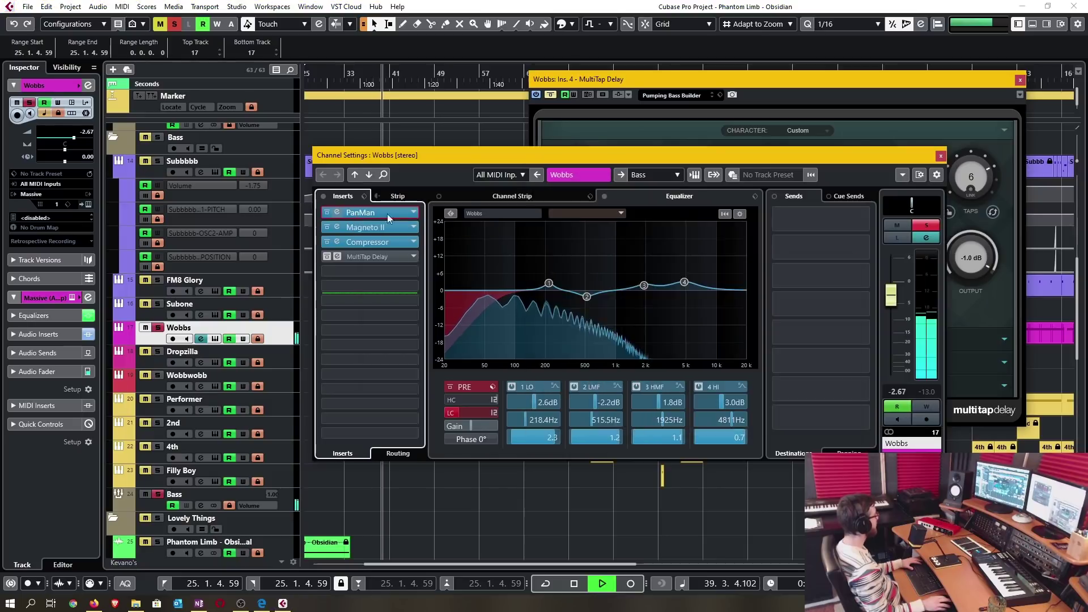
click(850, 266)
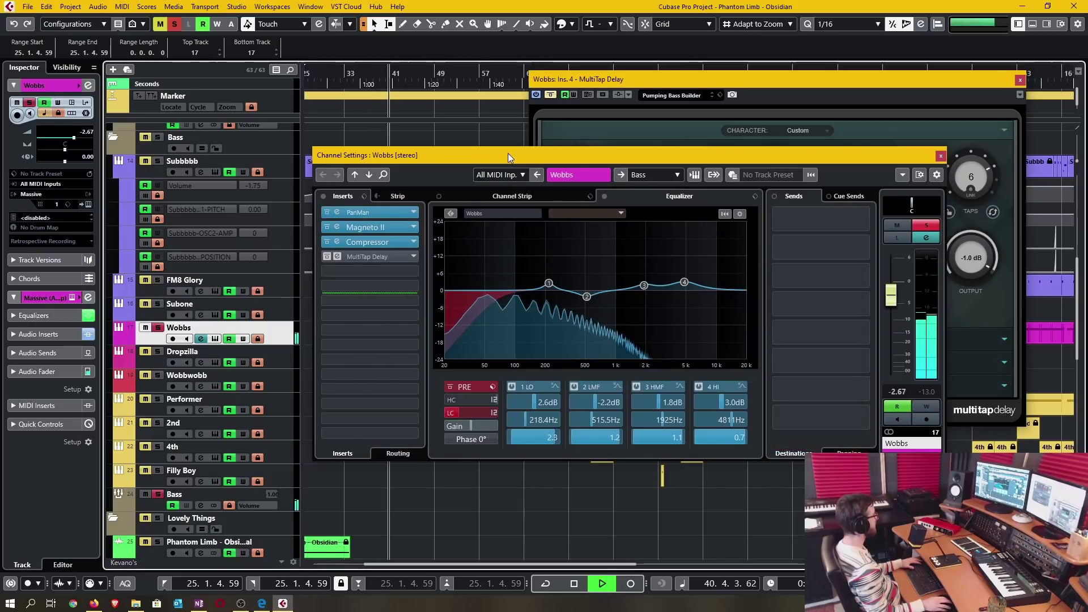
click(567, 84)
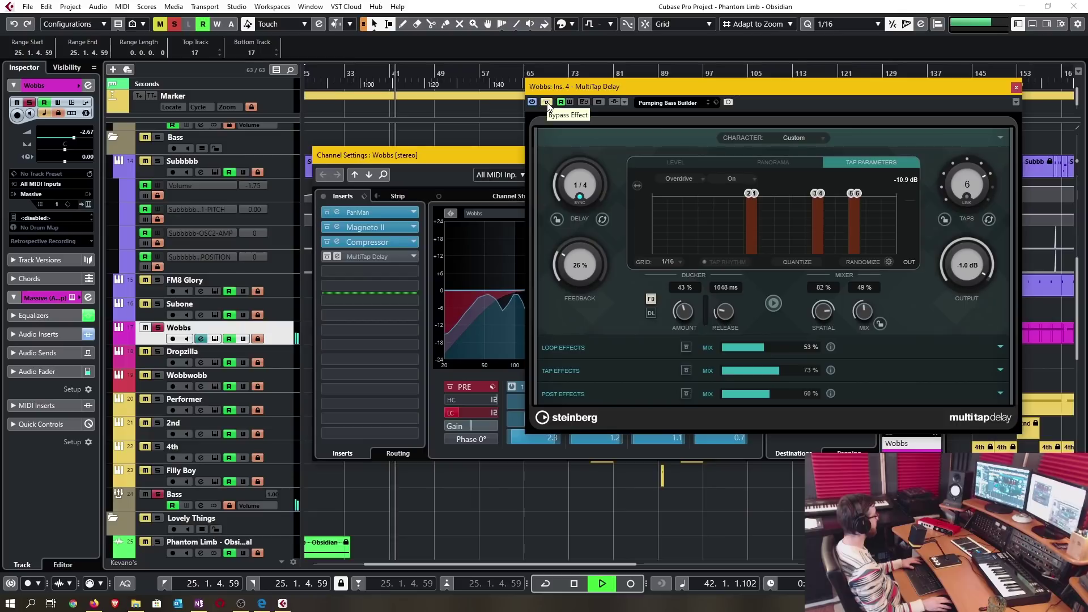
click(546, 102)
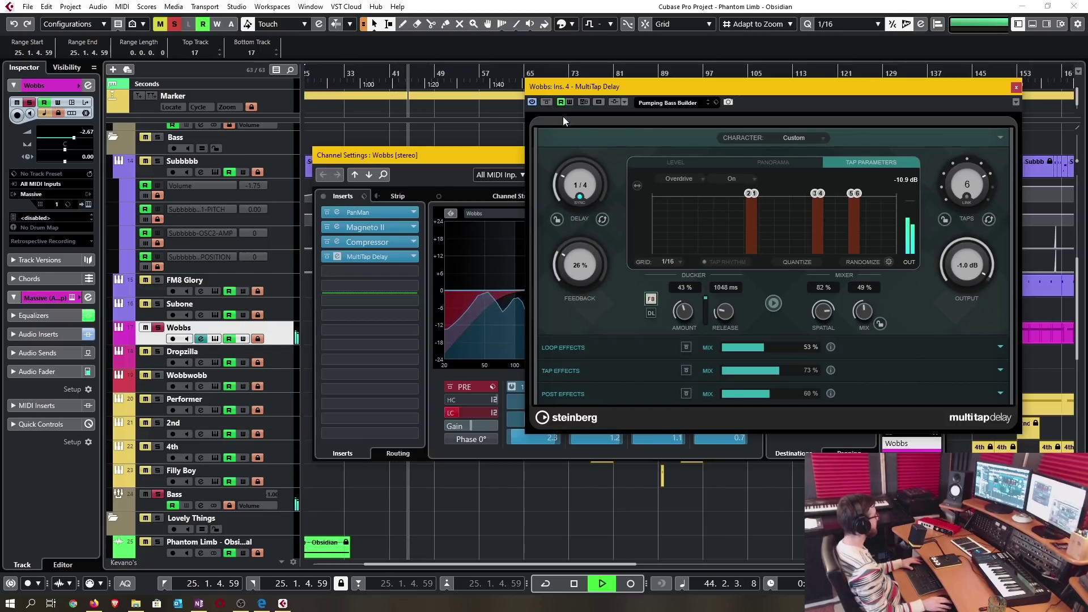
click(548, 104)
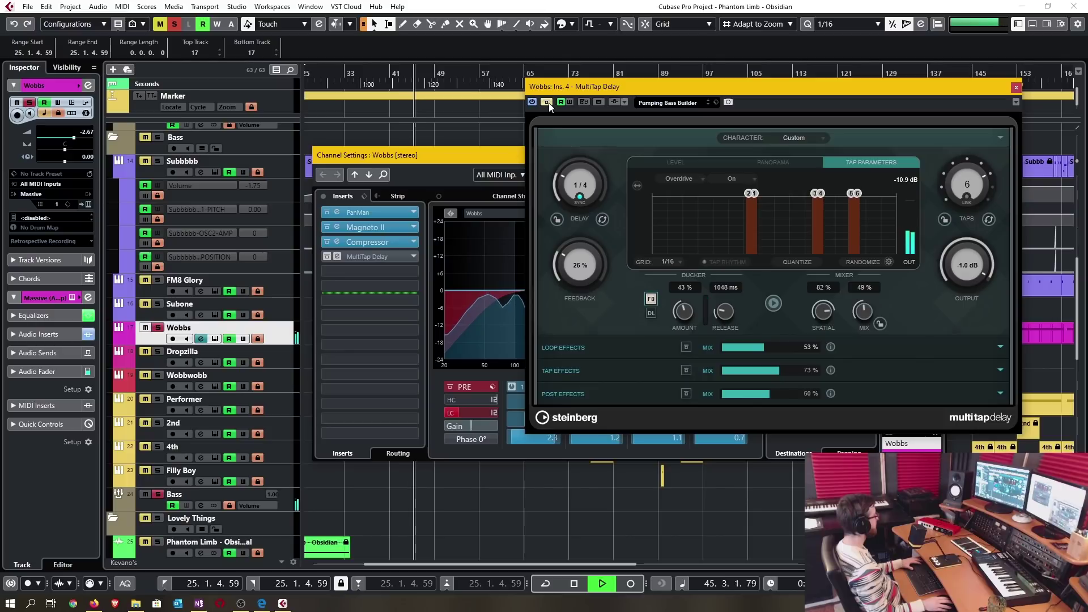
click(548, 104)
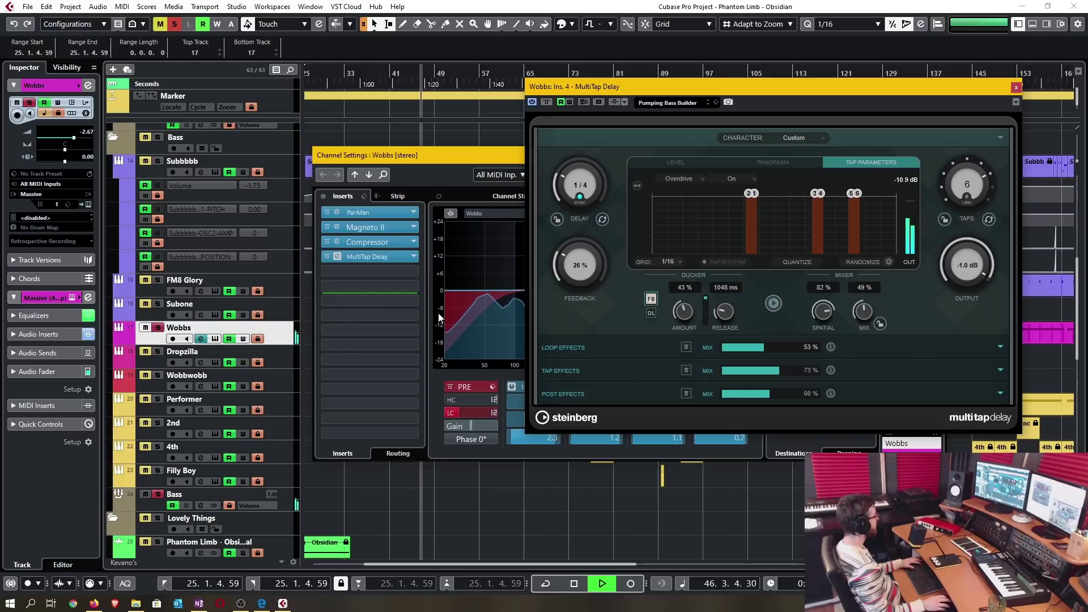
key(space)
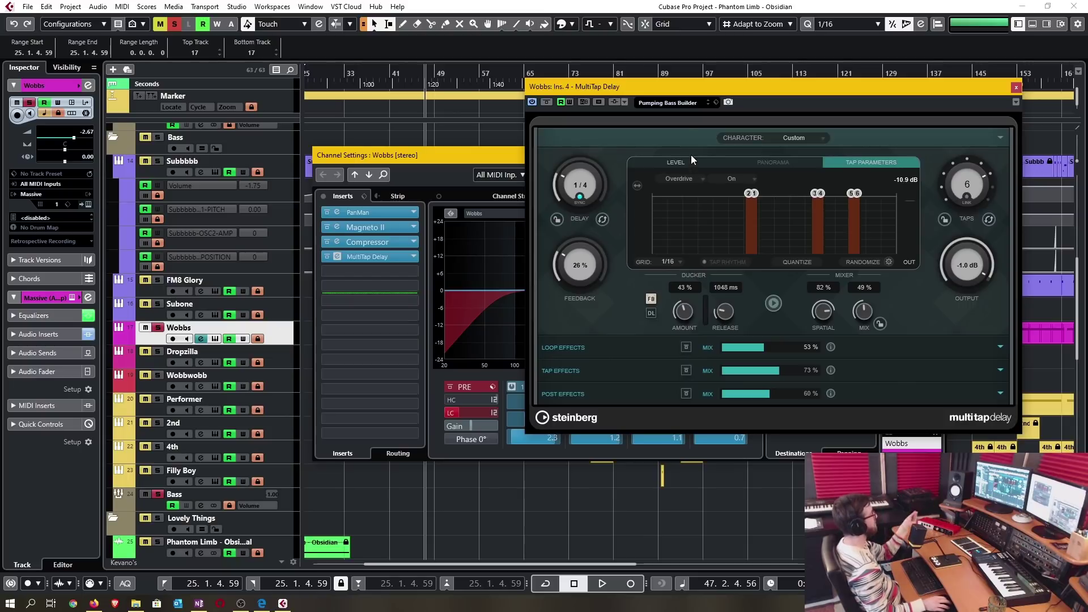
drag(687, 98, 679, 116)
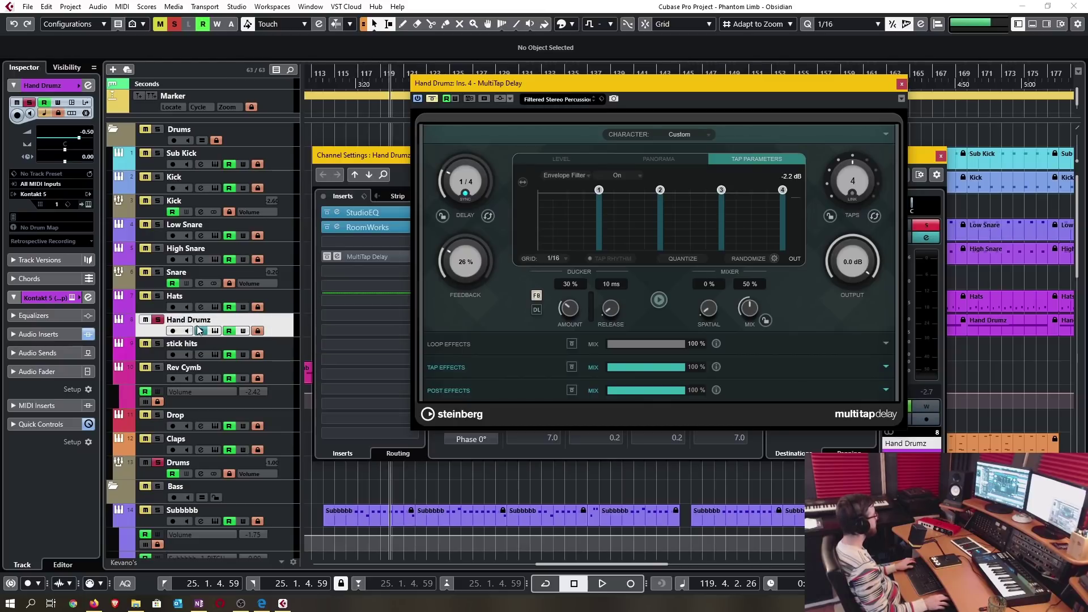
During playback, take the Hand Drumz MultiTap Delay out of bypass, then stop playback
key(space)
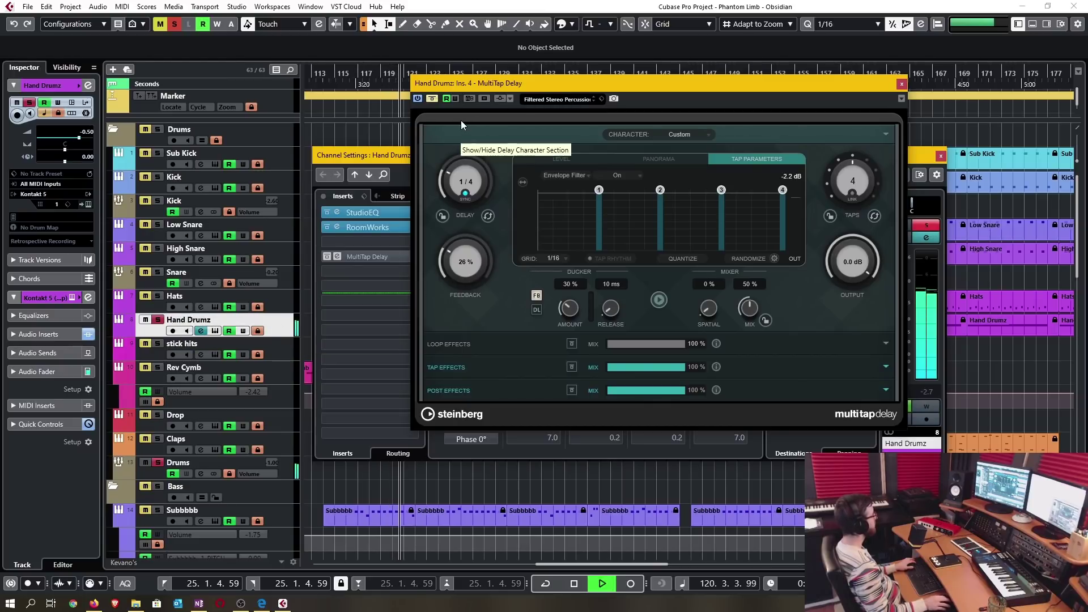
click(433, 98)
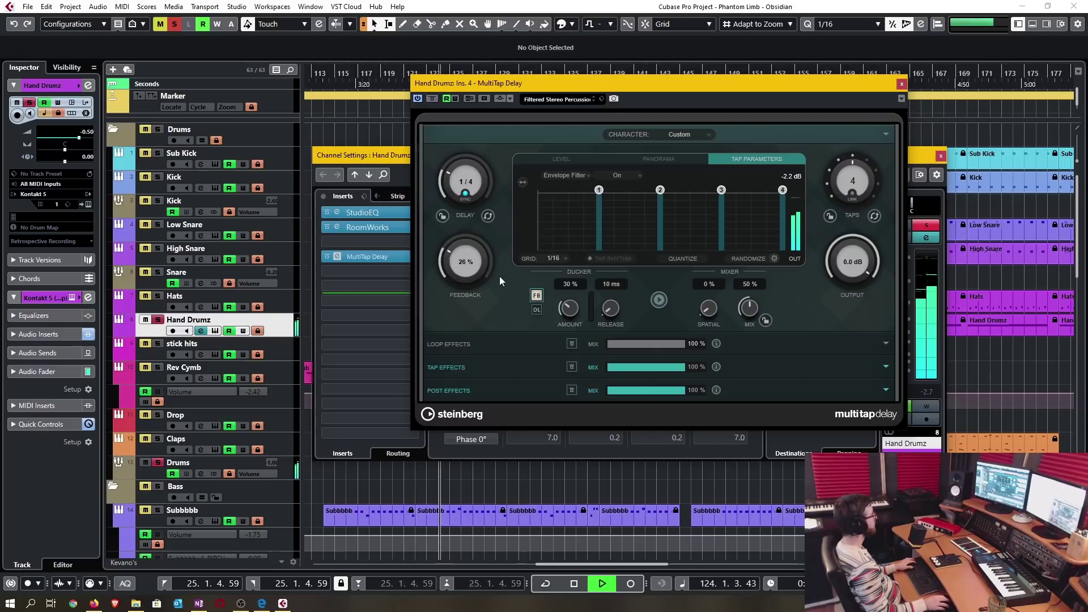
key(space)
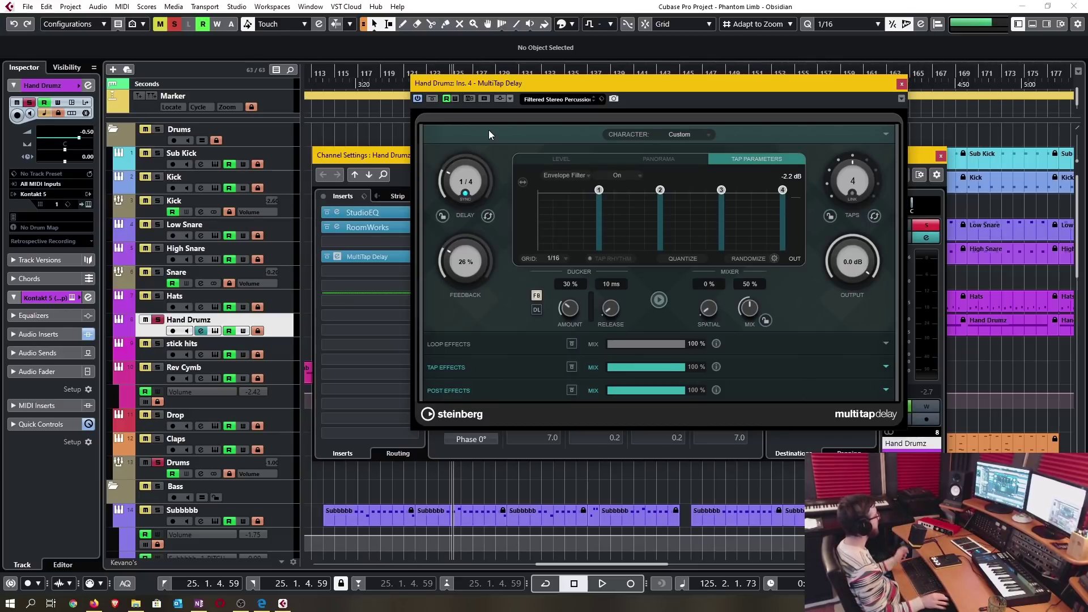
drag(489, 83, 447, 97)
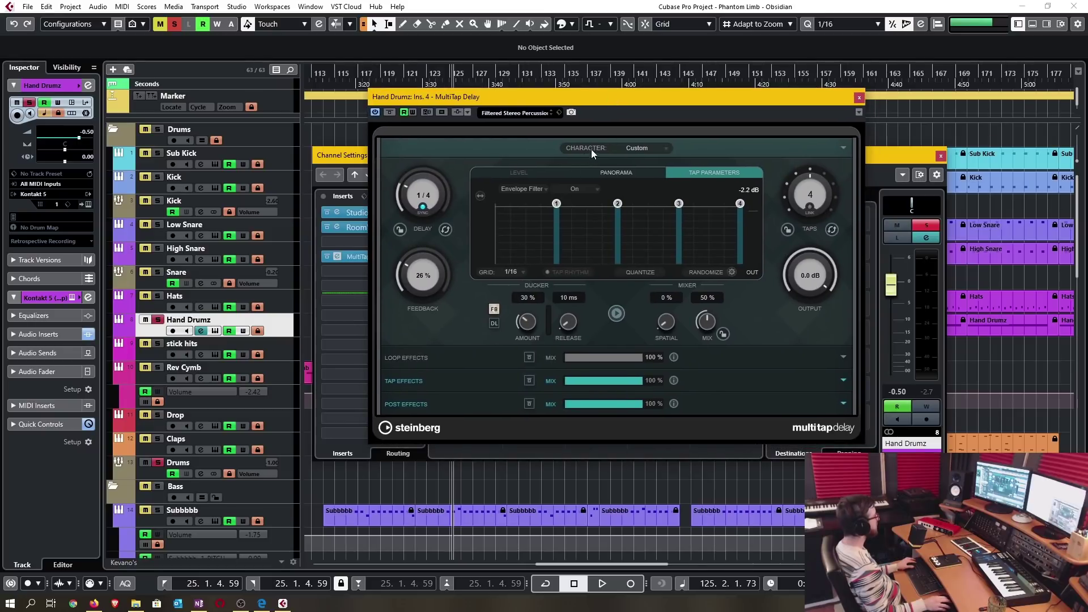
Add an Envelope Filter module to the MultiTap Delay's tap effects
click(491, 358)
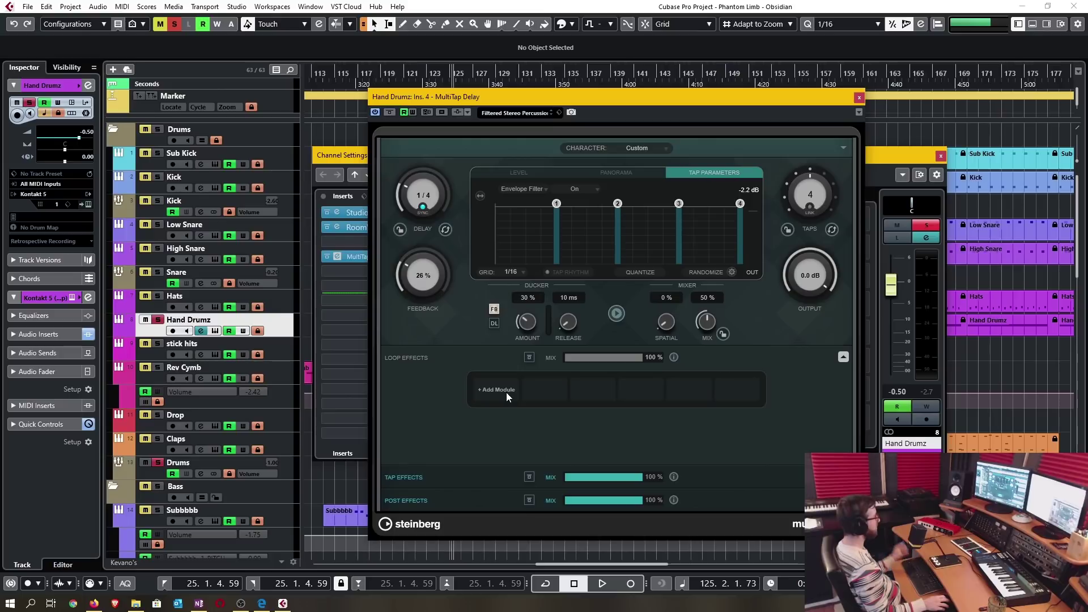
click(505, 392)
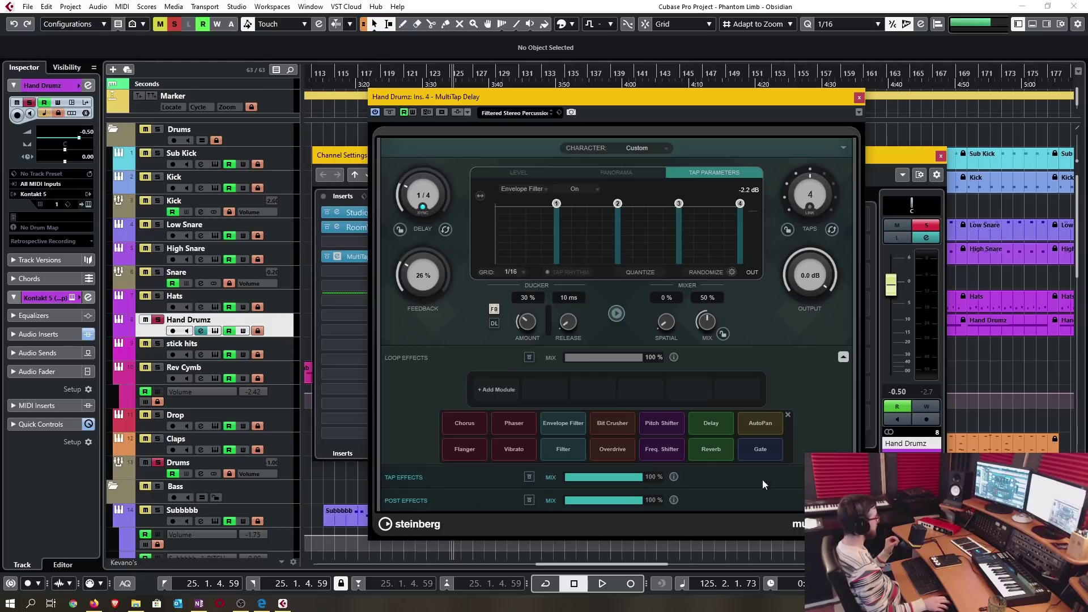
click(563, 423)
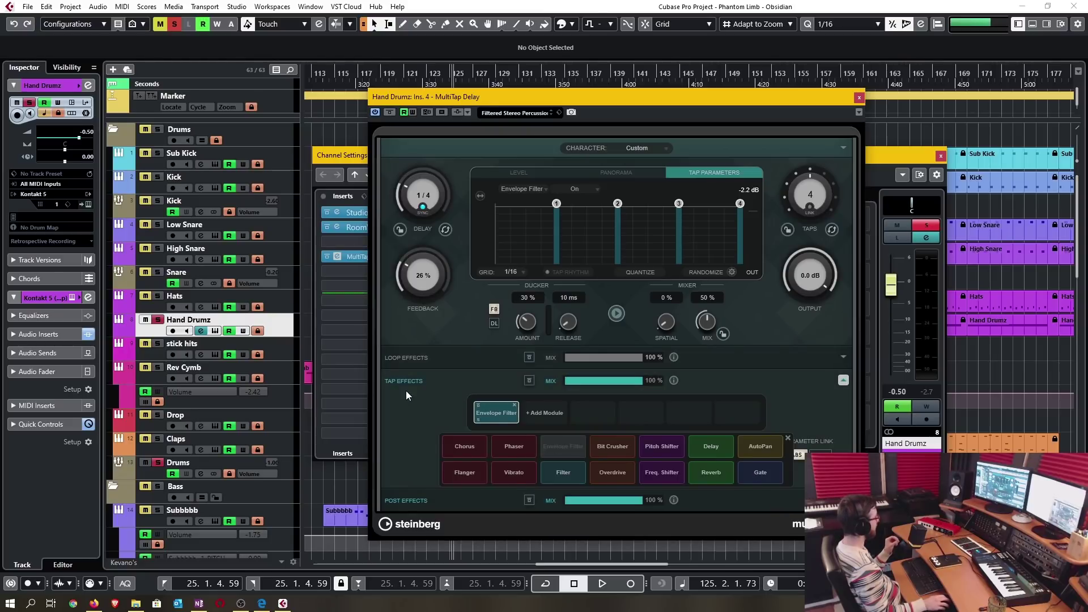
Switch between the tap, post and loop effects rows to compare their modules
click(844, 380)
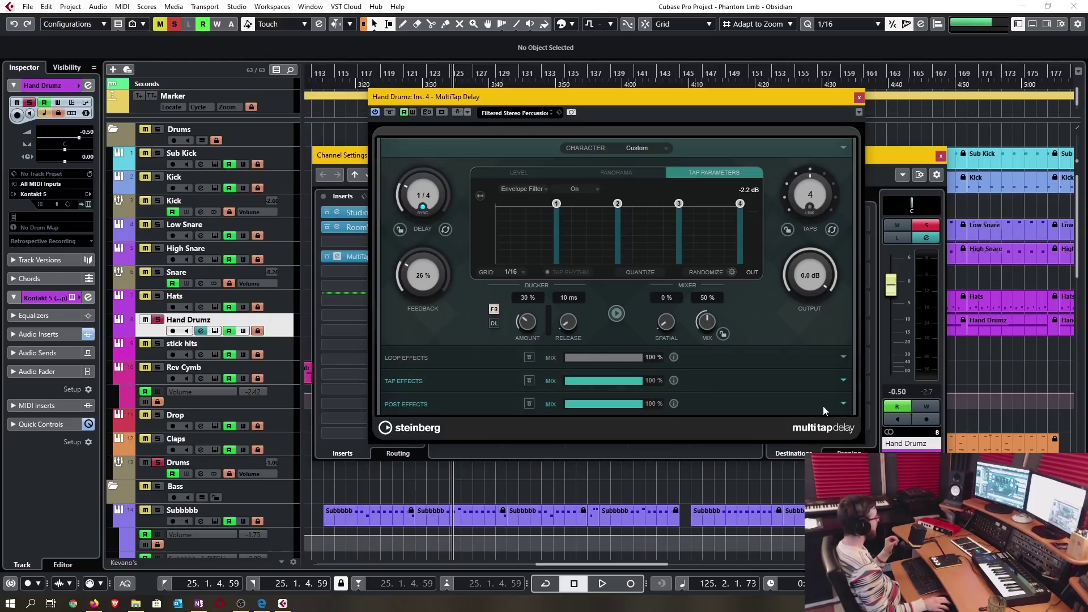
click(844, 403)
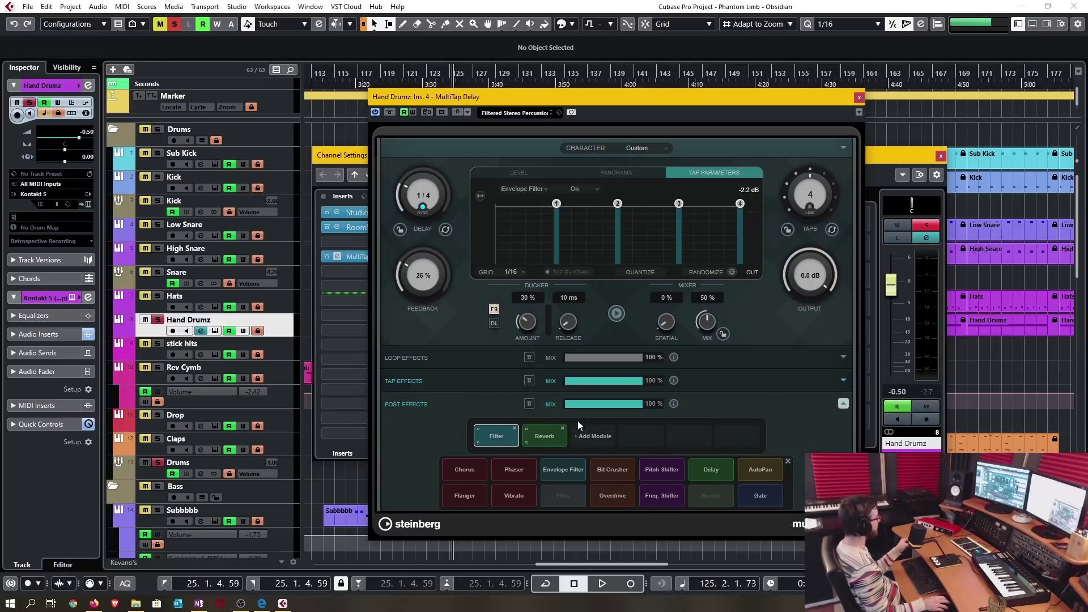
click(436, 355)
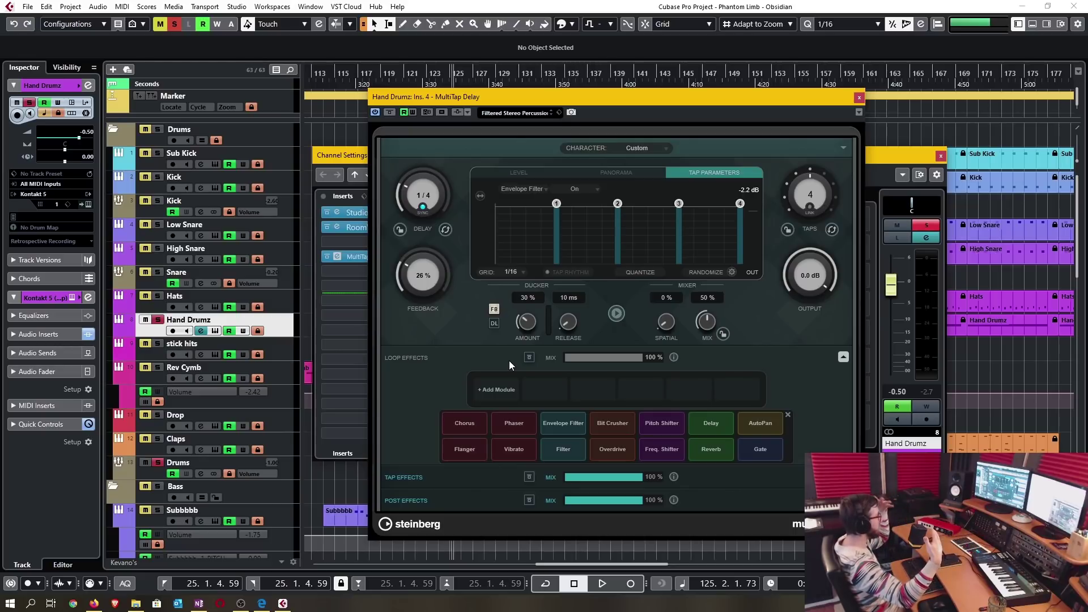
click(481, 478)
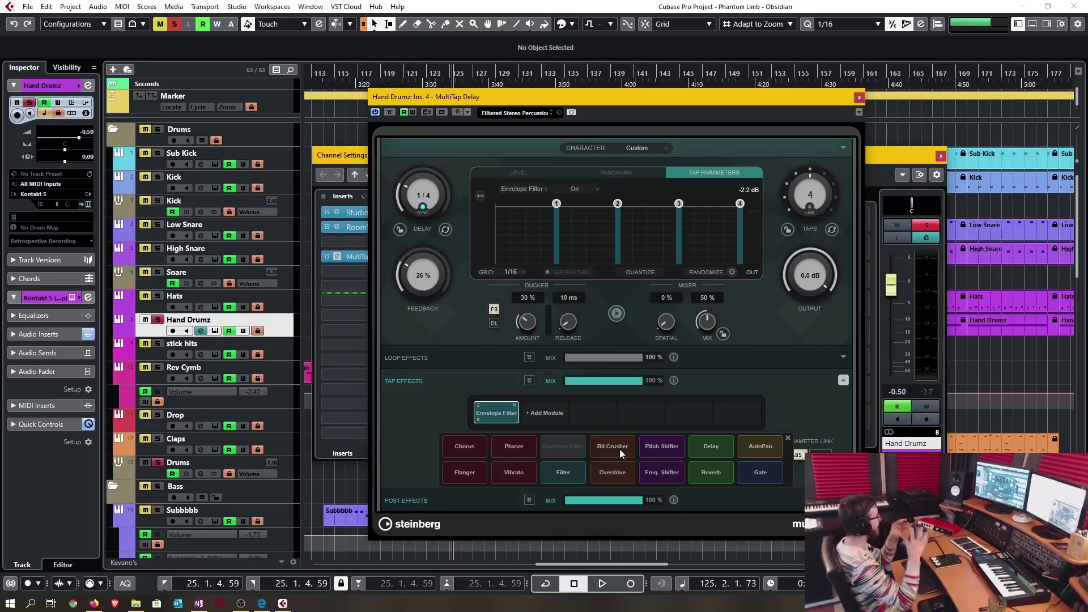
click(844, 380)
click(844, 404)
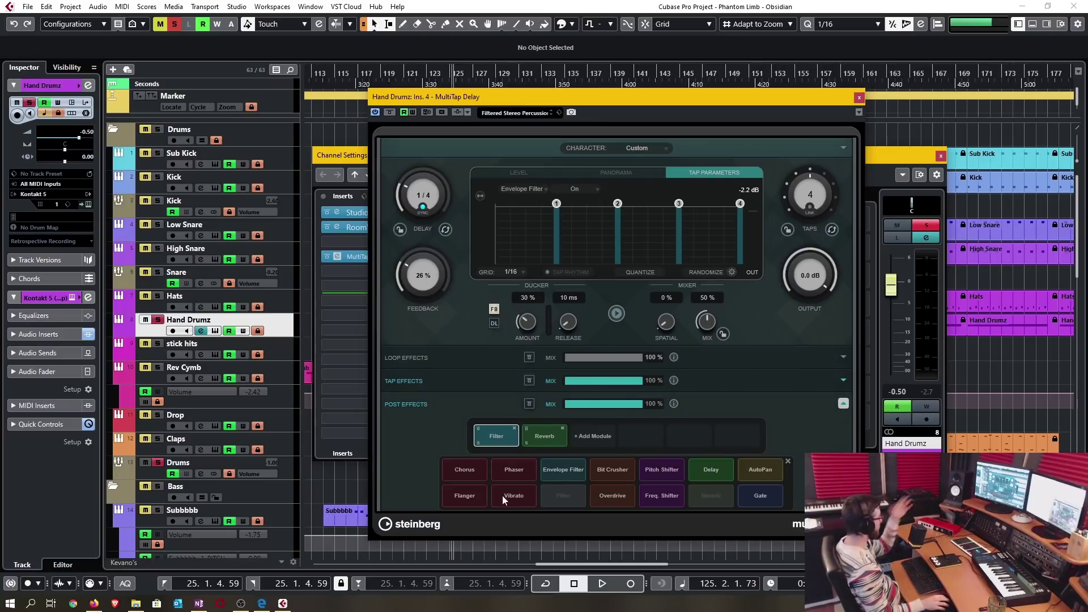
click(616, 354)
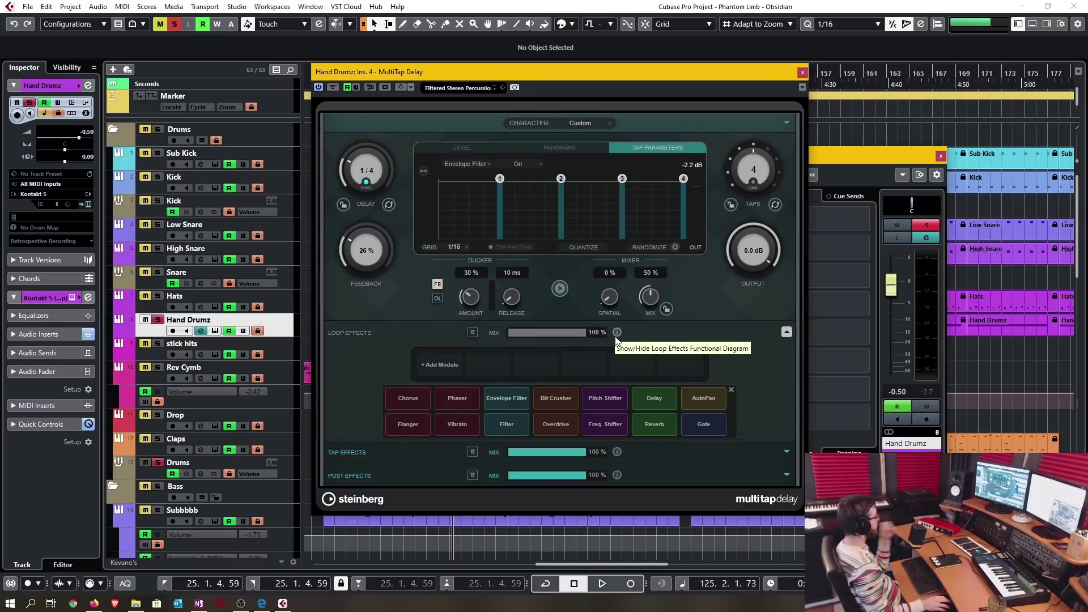
View the loop, tap and post effects routing diagrams, then close the MultiTap Delay
click(616, 334)
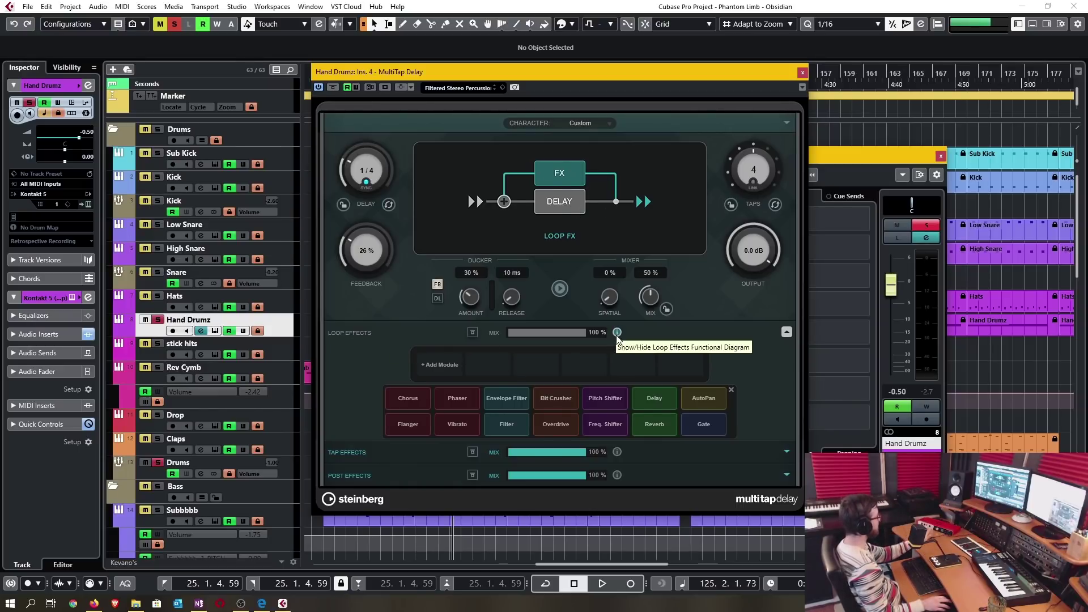
click(560, 199)
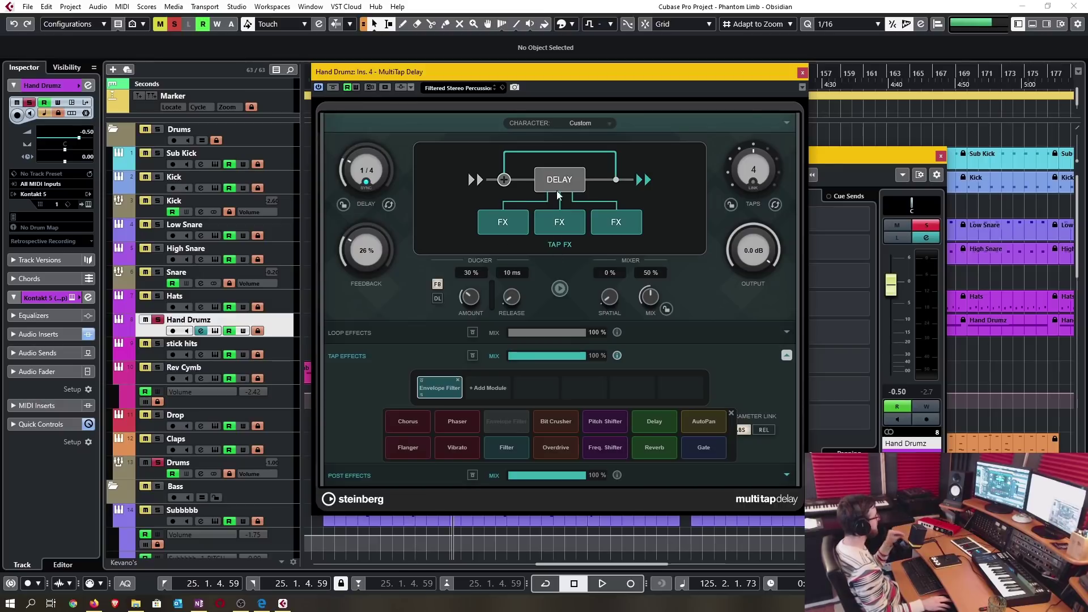
click(616, 475)
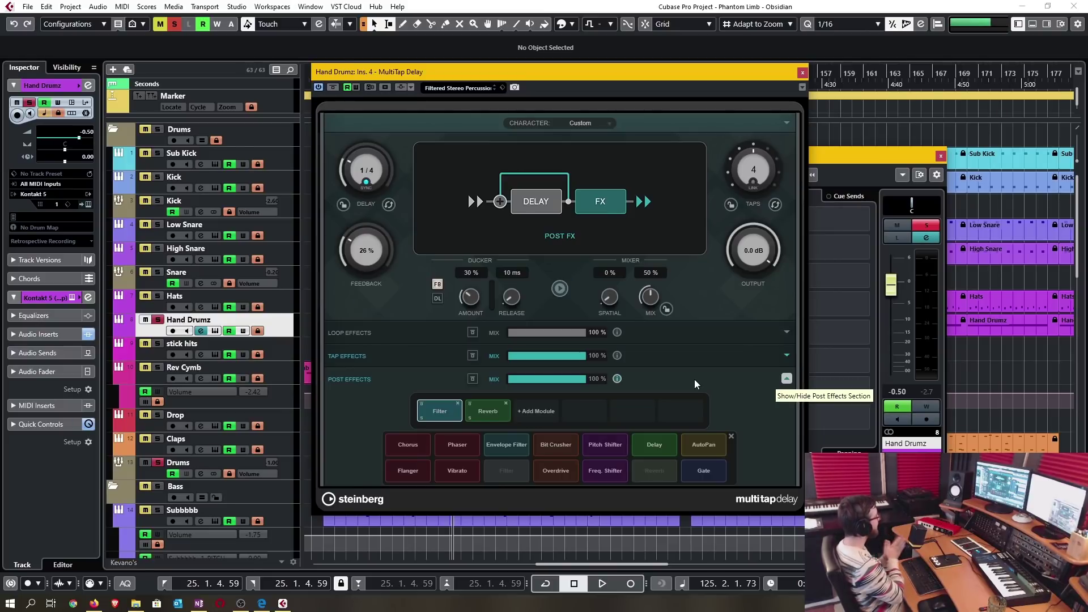
click(803, 73)
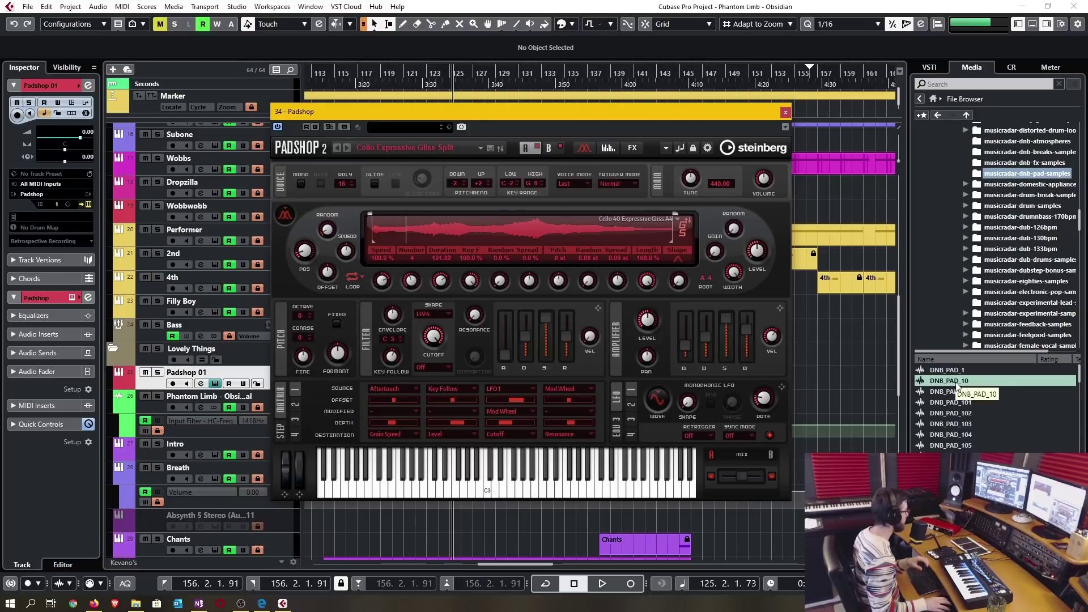
Drop the DNB_PAD_10 sample from the Media browser onto Padshop's grain oscillator
drag(953, 381, 596, 239)
drag(491, 226, 492, 226)
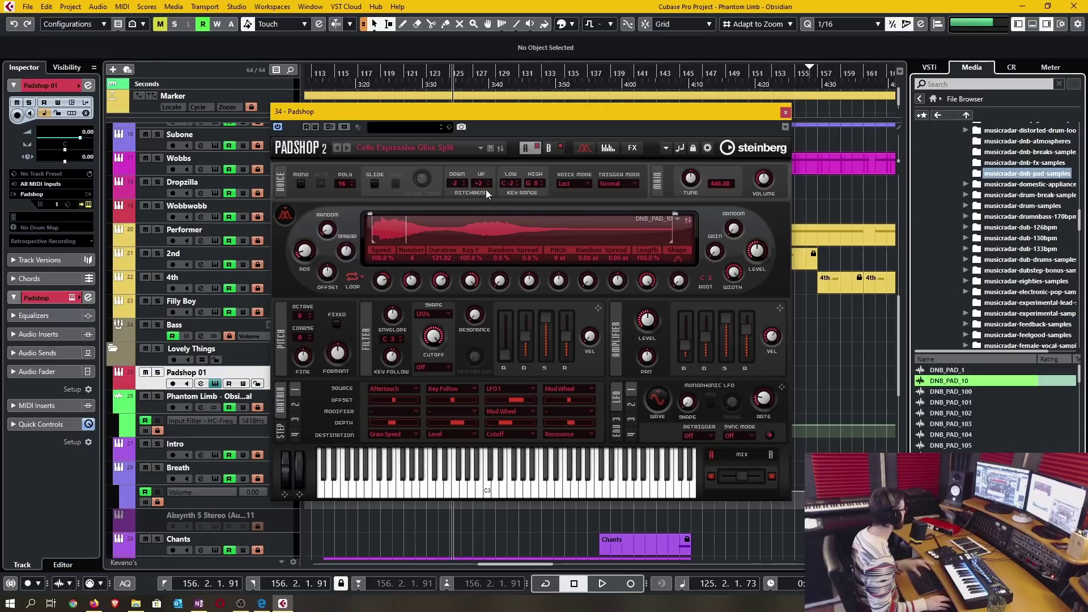
click(632, 148)
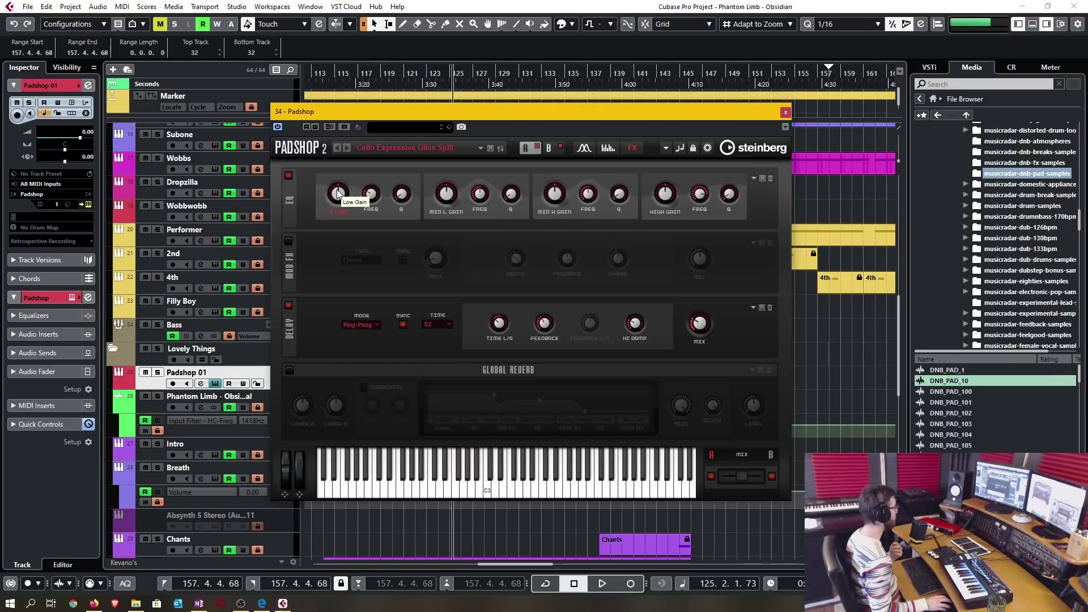
Toggle between layers A and B, then enable the Global Reverb for layer B
click(549, 148)
click(523, 149)
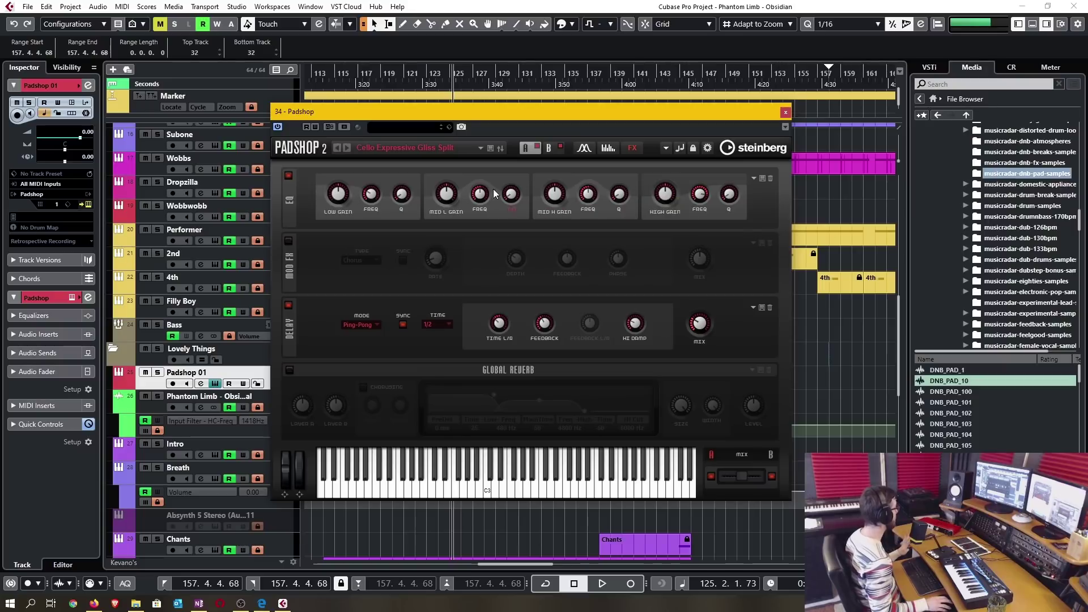
click(636, 150)
click(646, 152)
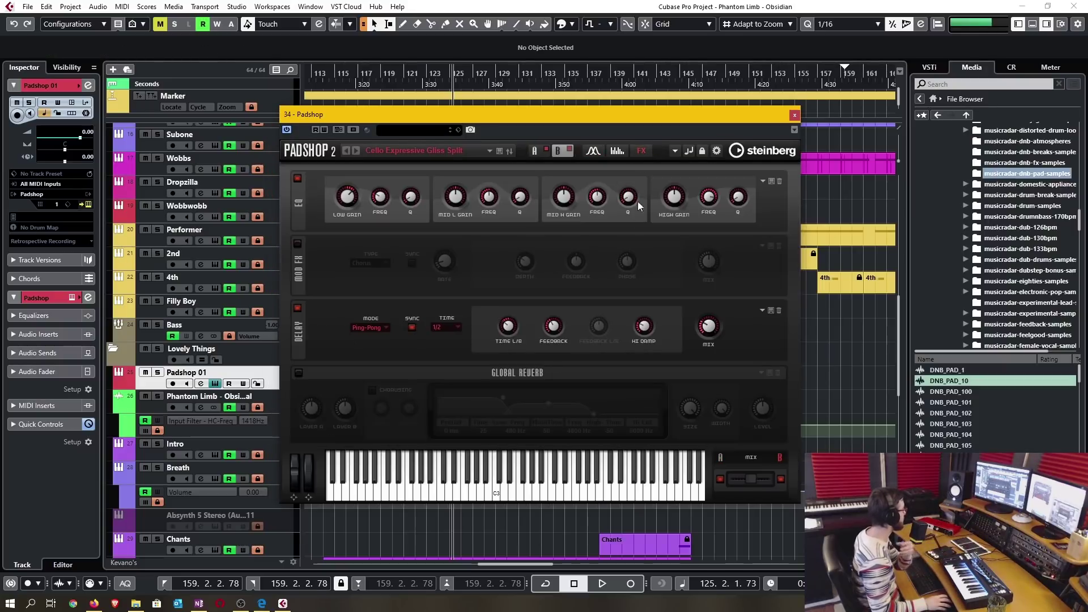
click(299, 373)
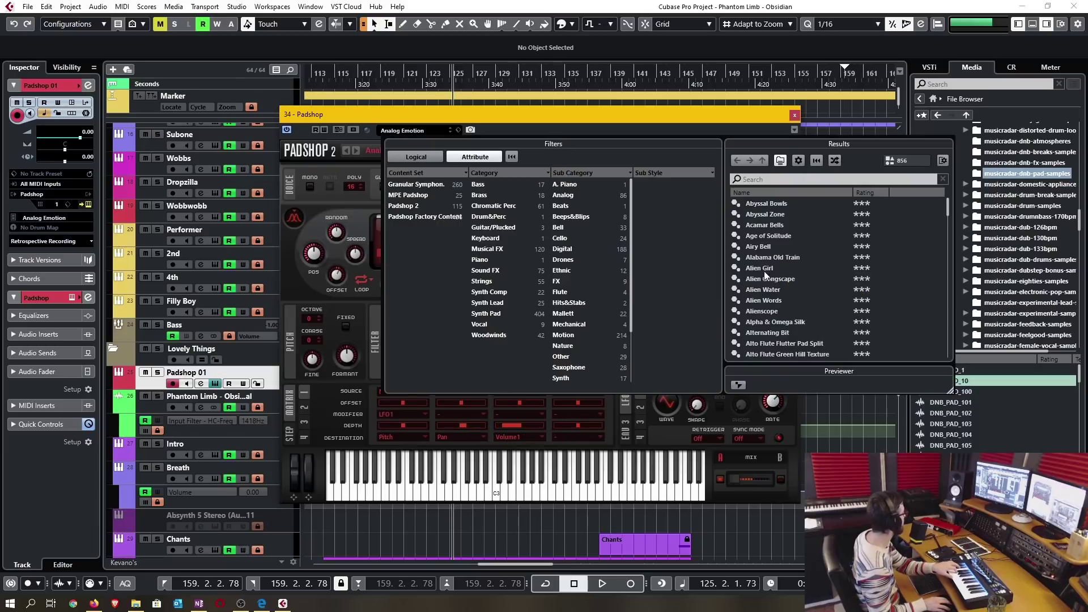
Load the Alien Girl preset from the preset browser's Results list
click(780, 268)
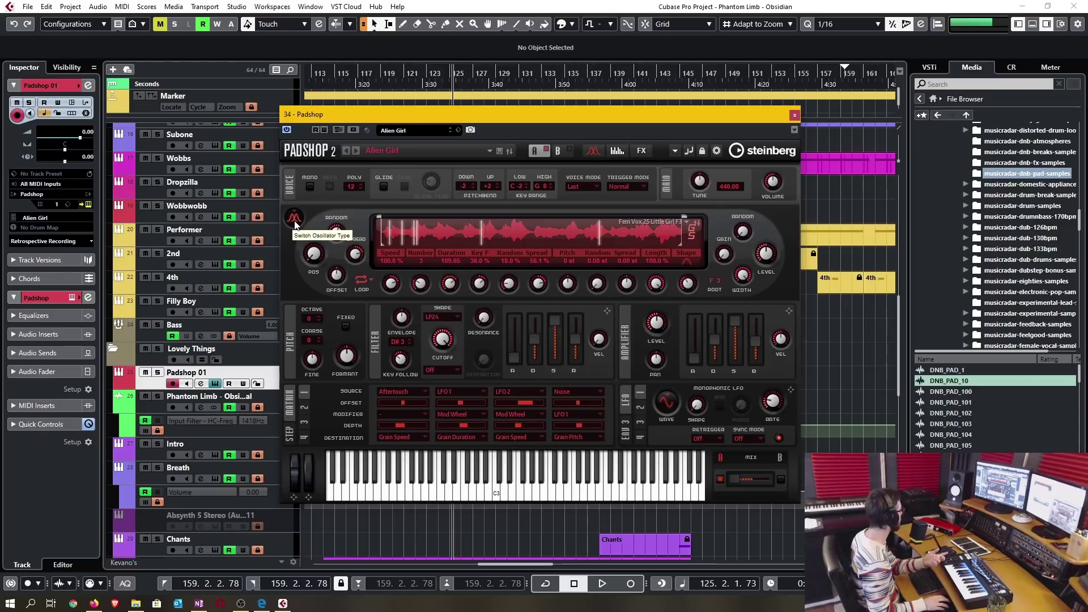
Toggle the oscillator between granular and spectral modes, then view layer A's arpeggiator
click(295, 221)
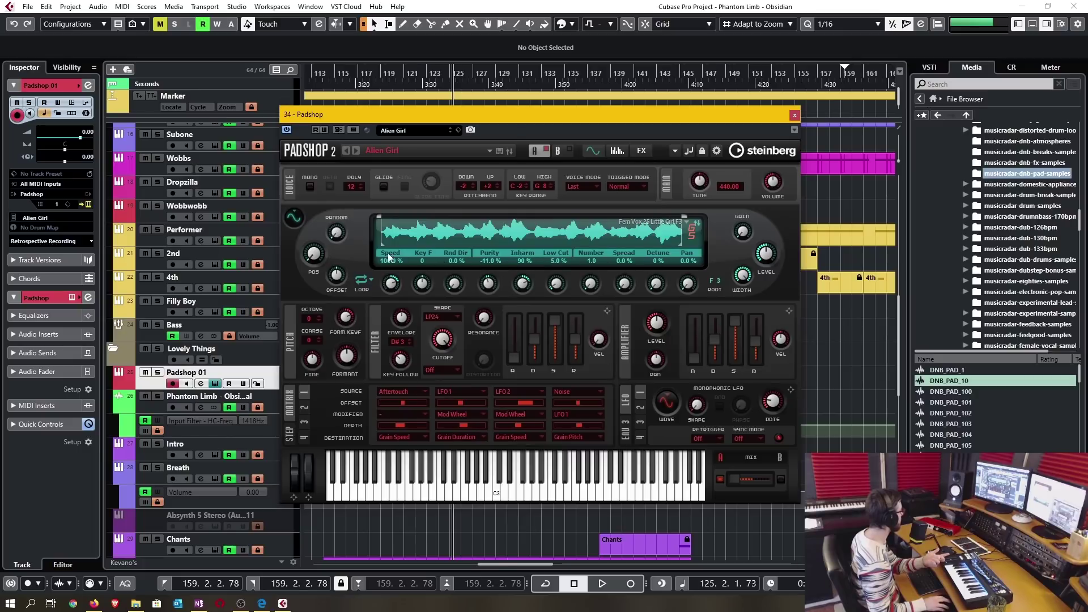
click(294, 219)
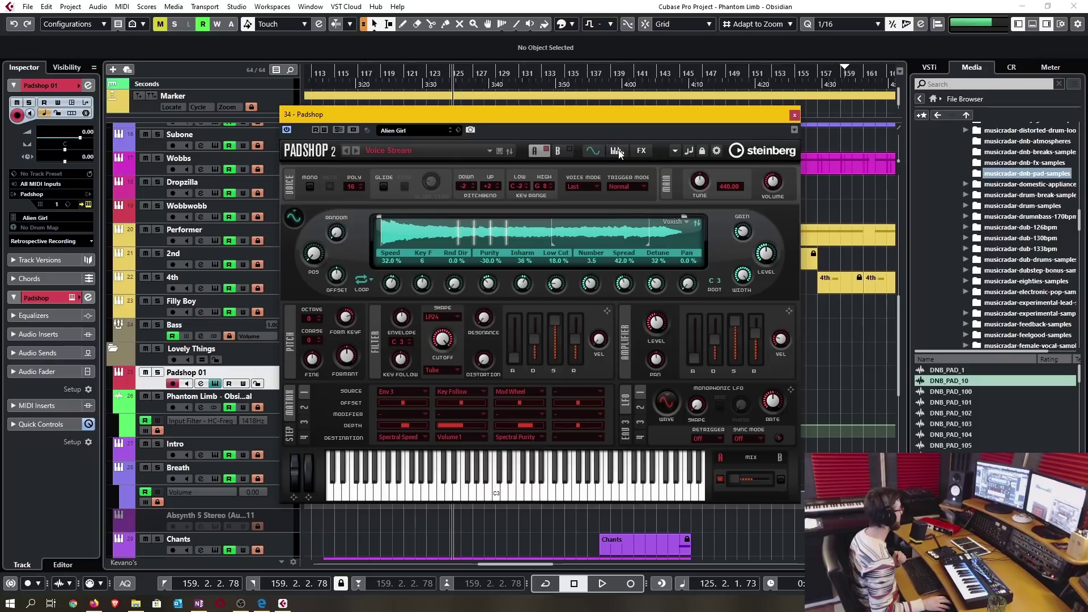
click(617, 150)
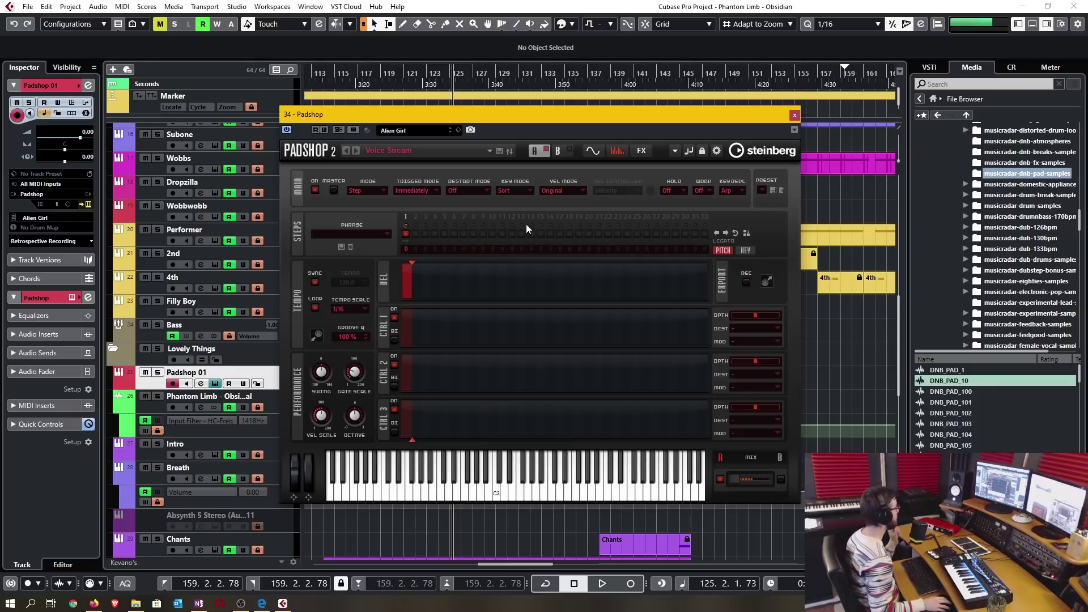
Choose the Bass&Chord Arp 11 phrase from the Bass & Chord folder for layer A
click(563, 150)
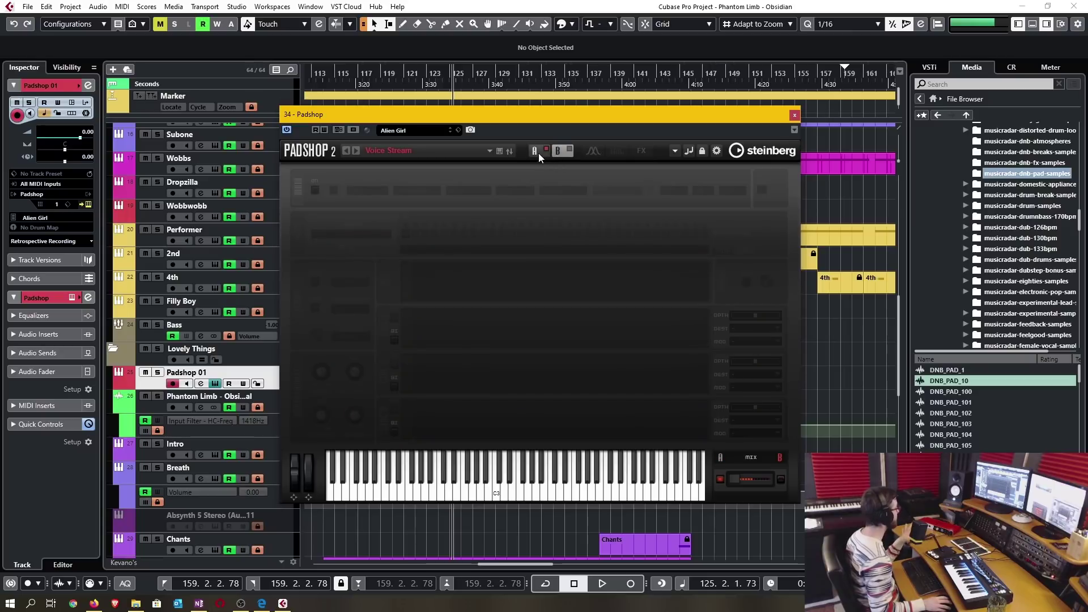
click(539, 157)
click(364, 236)
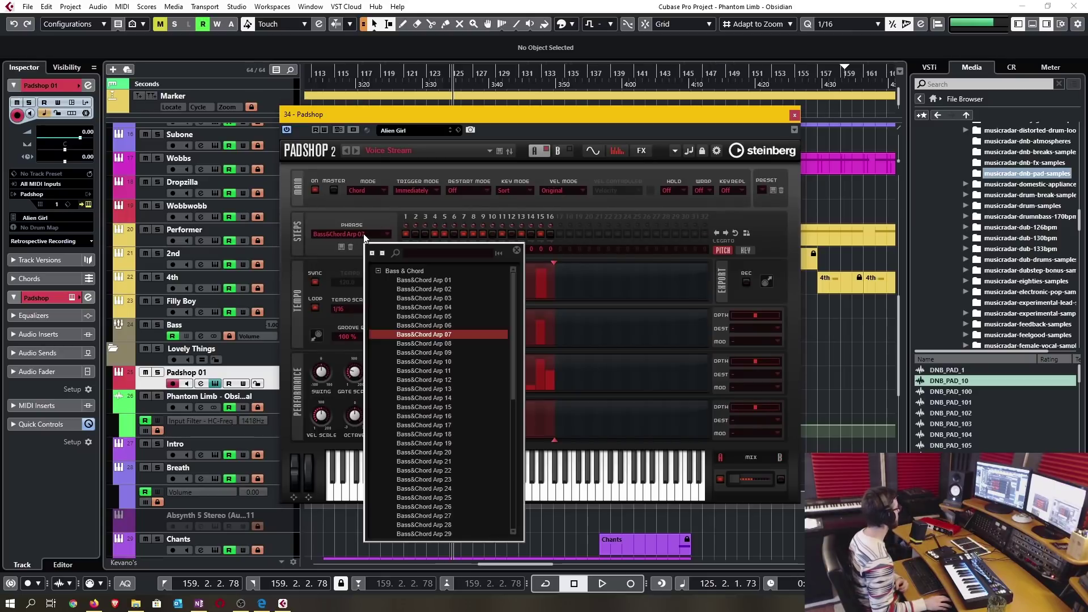
click(379, 271)
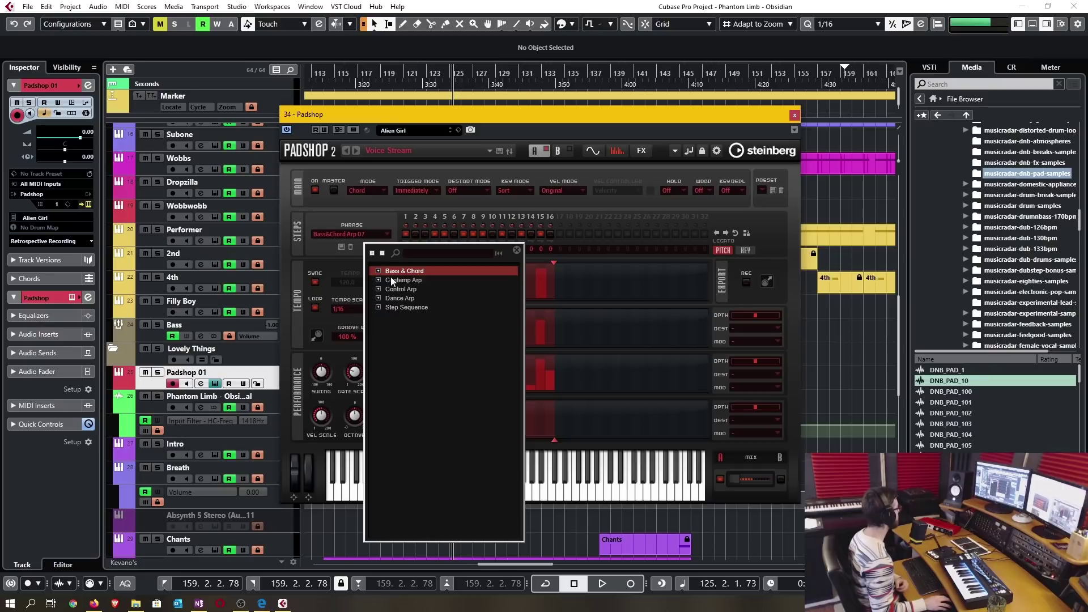
click(379, 272)
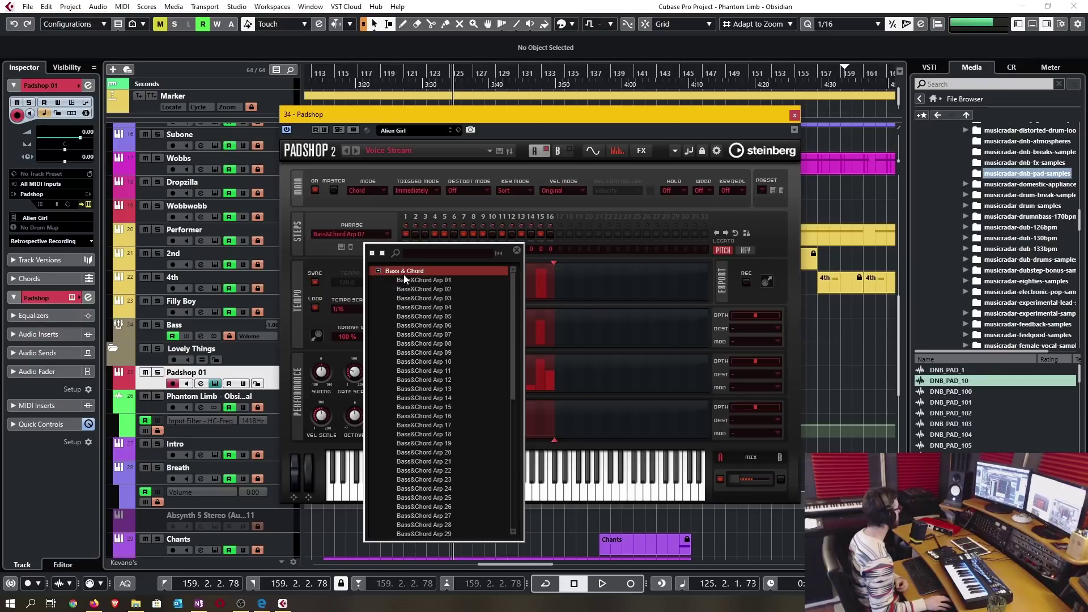
click(424, 372)
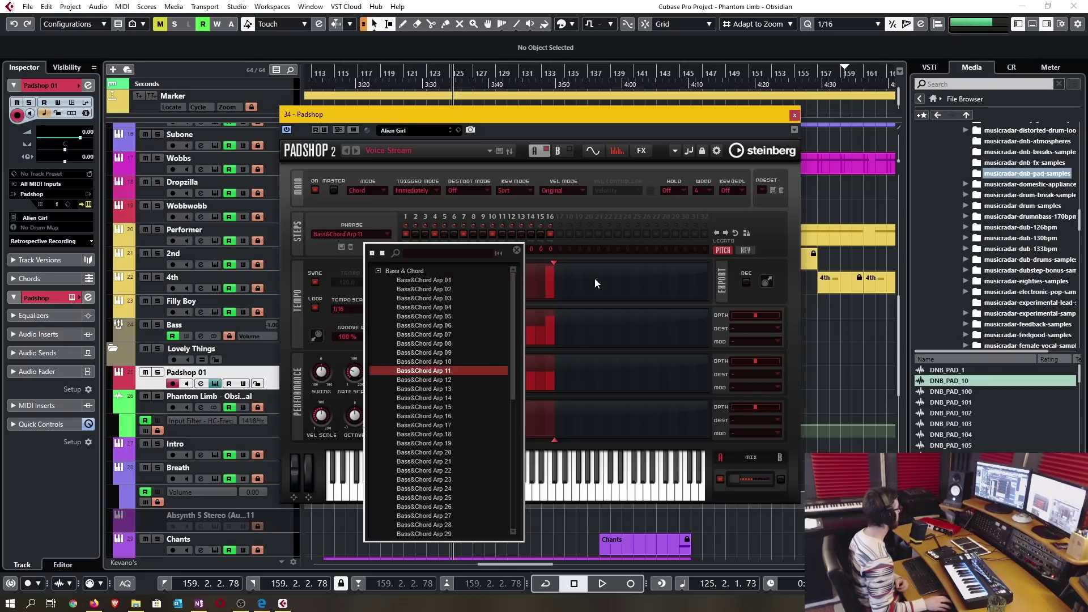
click(425, 372)
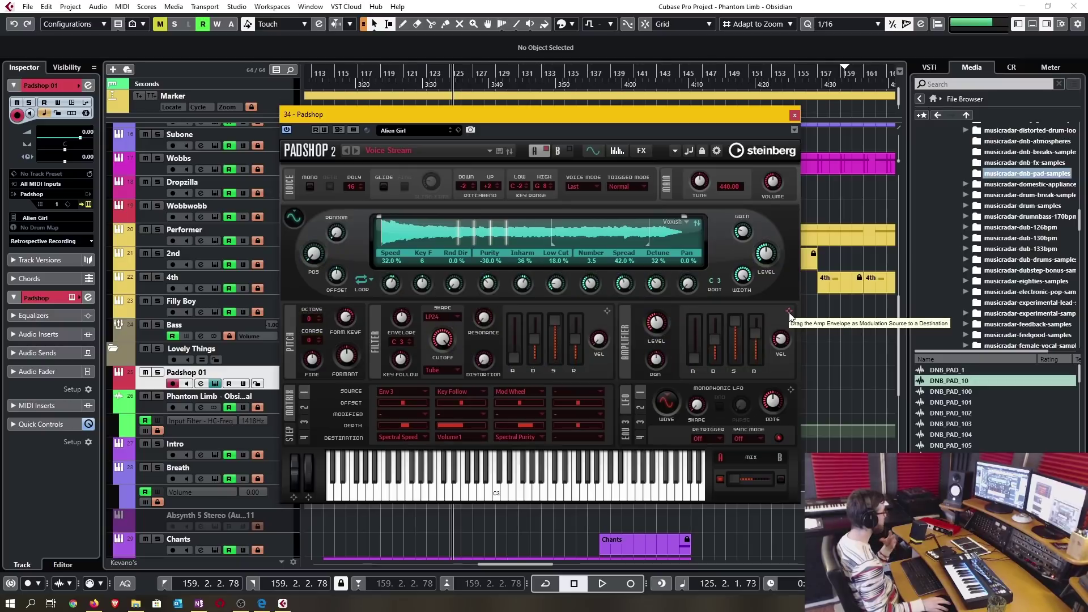
Drag the filter envelope onto the Cutoff knob to route Filter Env to Cutoff
drag(790, 316, 489, 287)
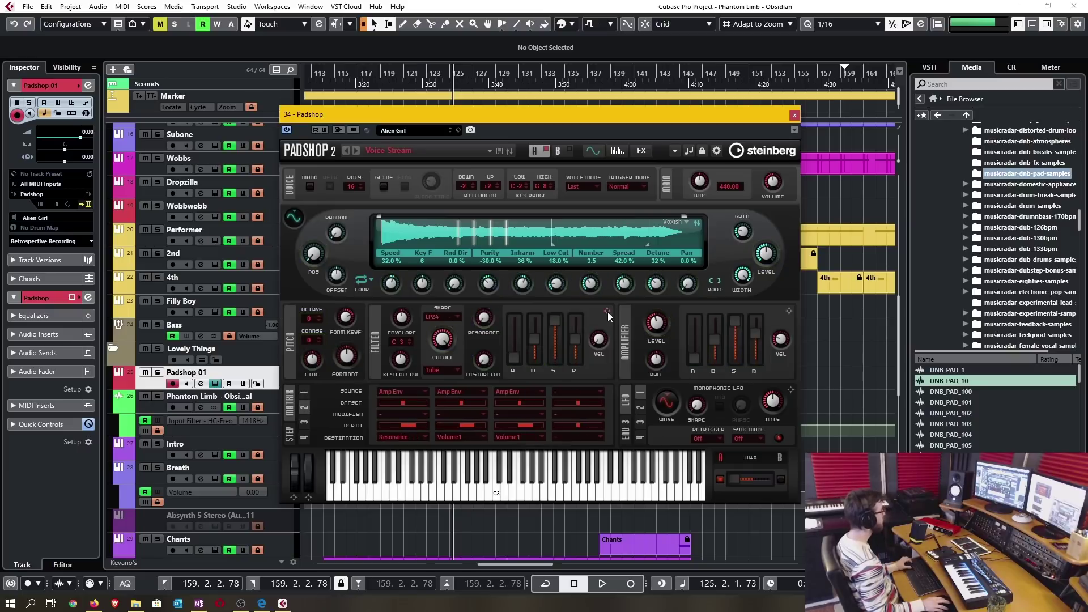
drag(608, 316, 442, 339)
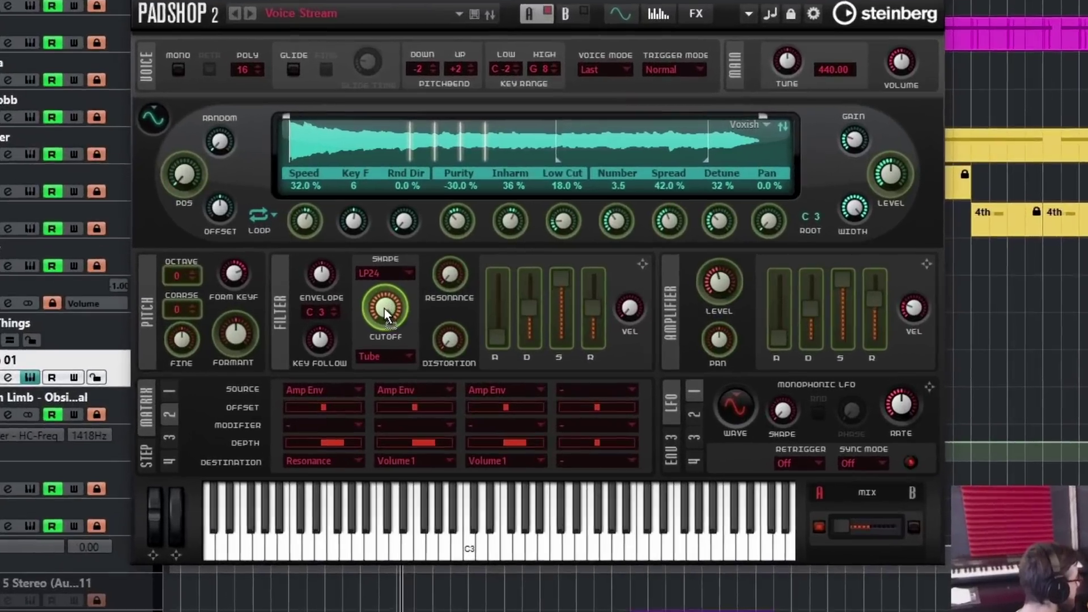
drag(385, 308, 384, 309)
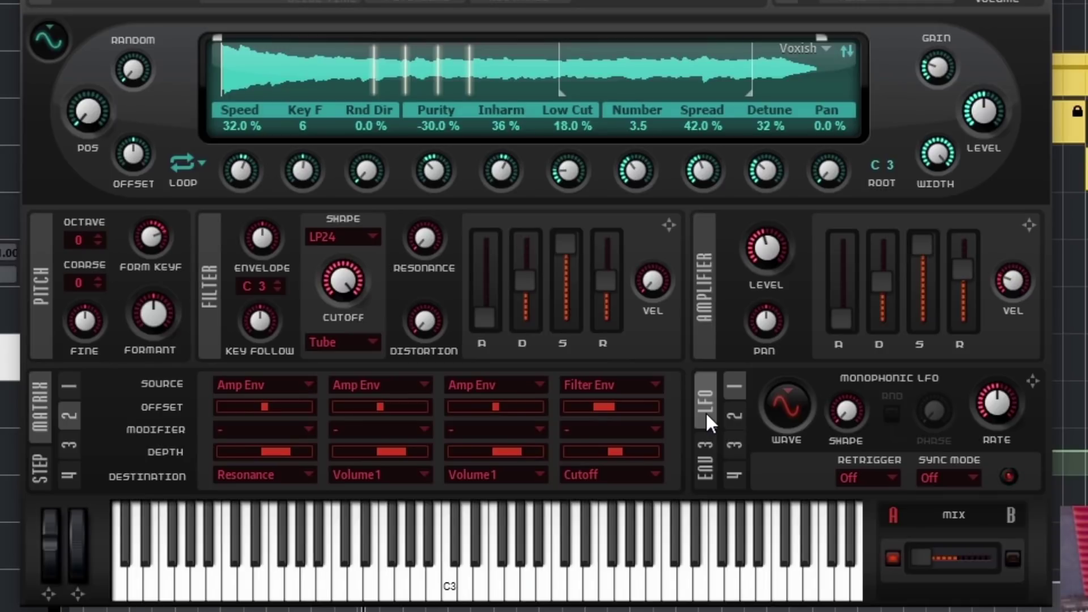
Look at the third envelope's settings, then switch to LFO page 4
click(713, 467)
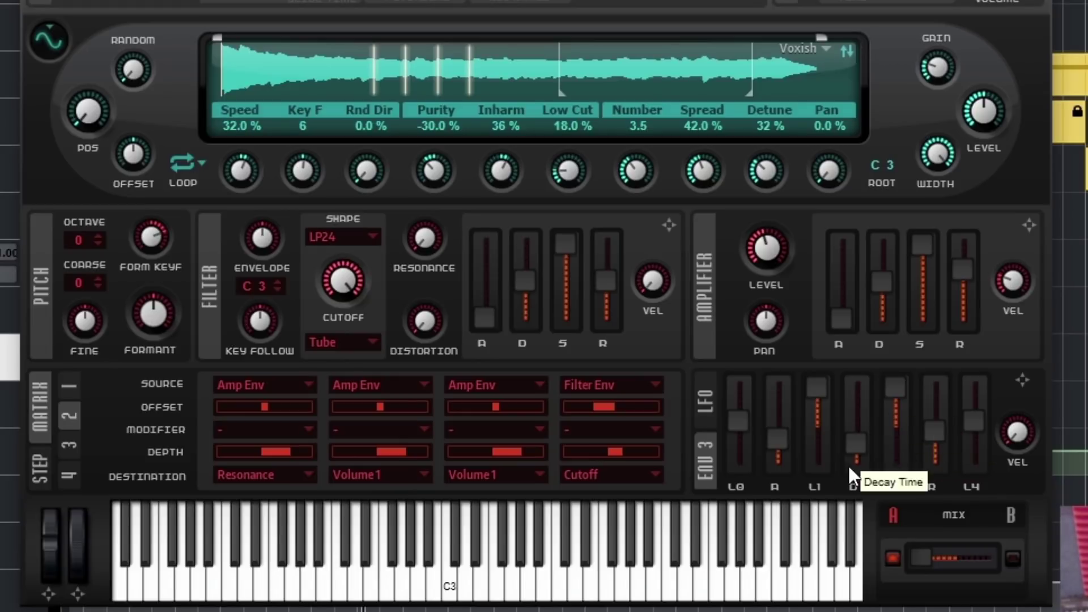
click(706, 403)
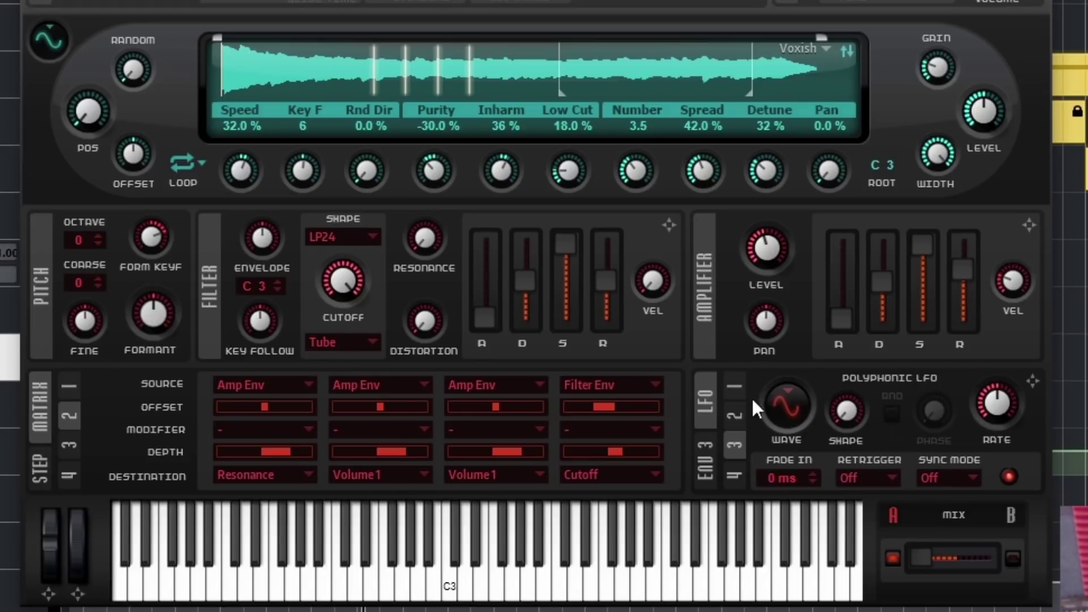
click(733, 478)
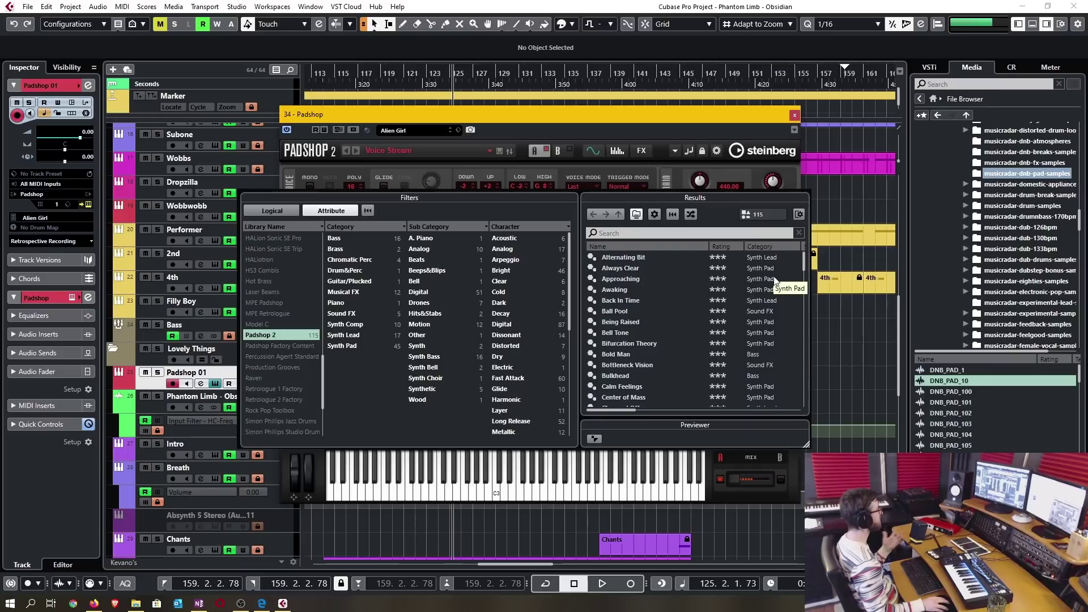
Scroll down through the Padshop 2 preset Results list
scroll(771, 312, down, 2)
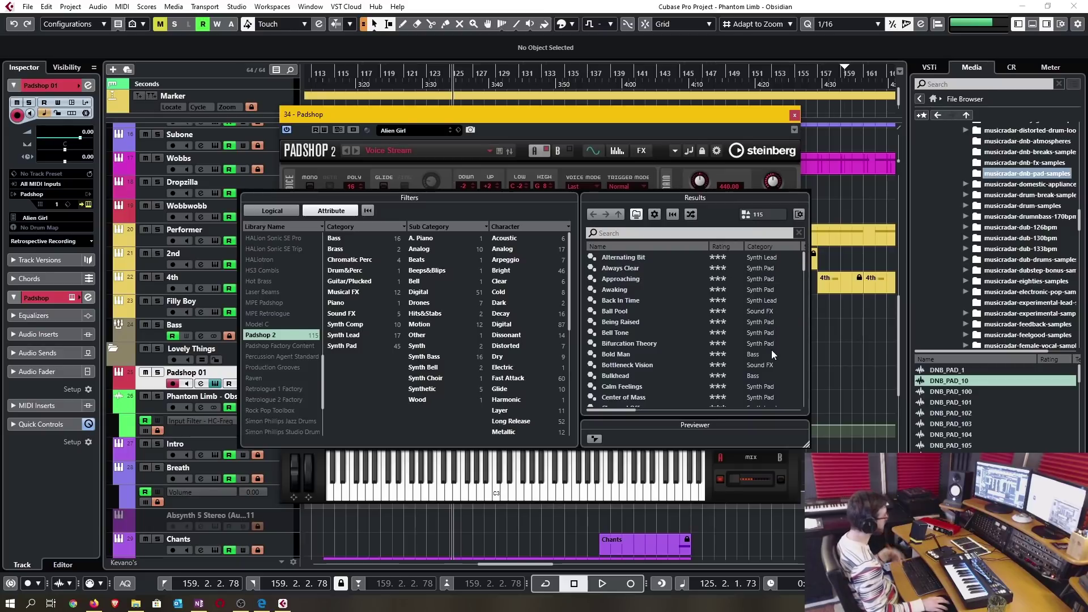
scroll(767, 318, down, 8)
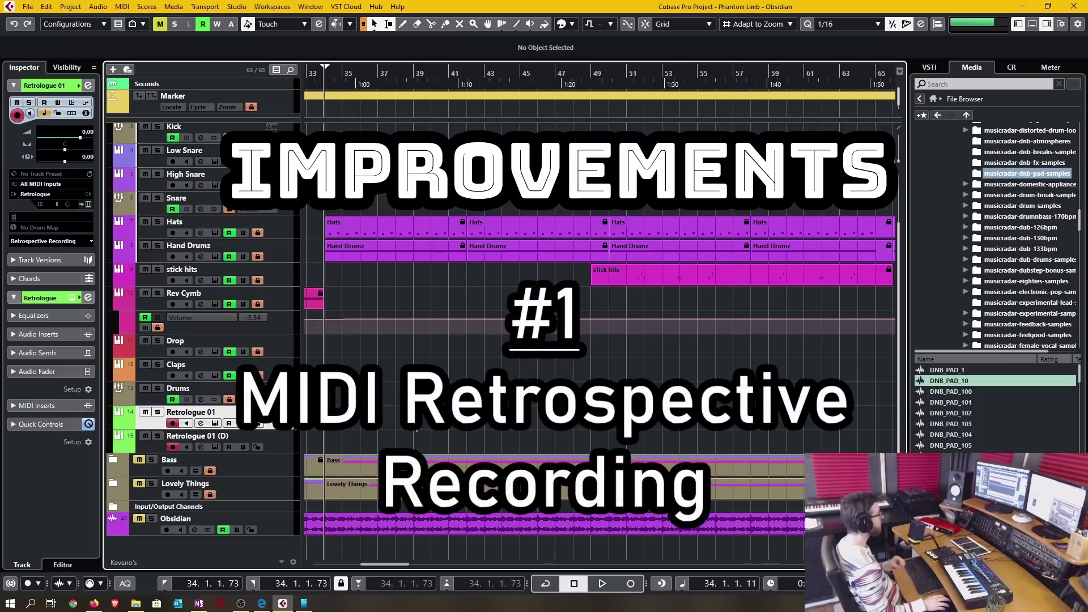
Insert the retrospectively captured Retrologue 01 notes as a part, open it for editing, then undo it
click(466, 435)
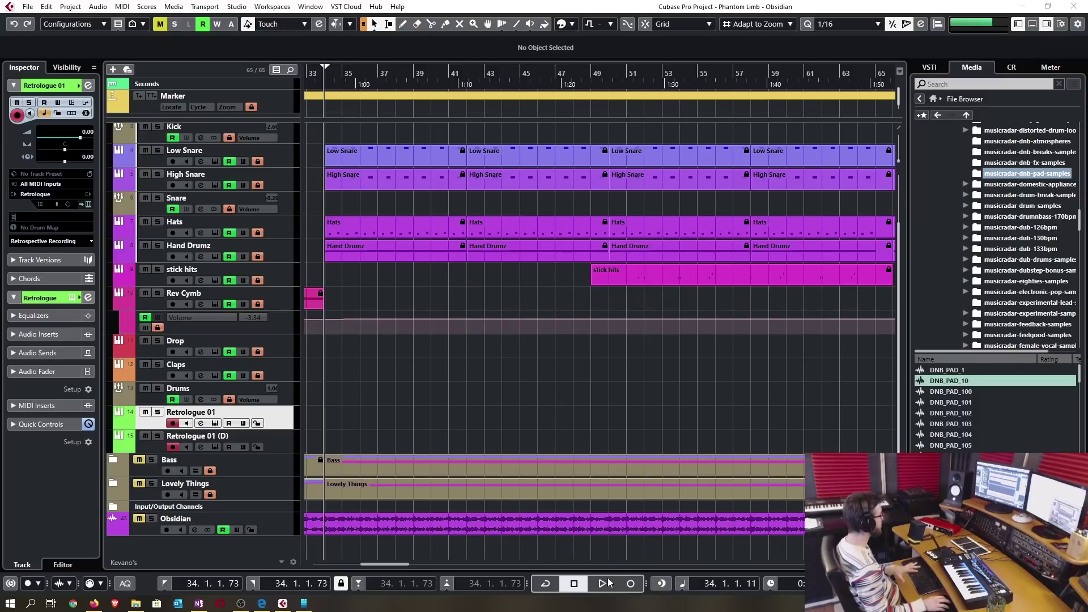
click(662, 583)
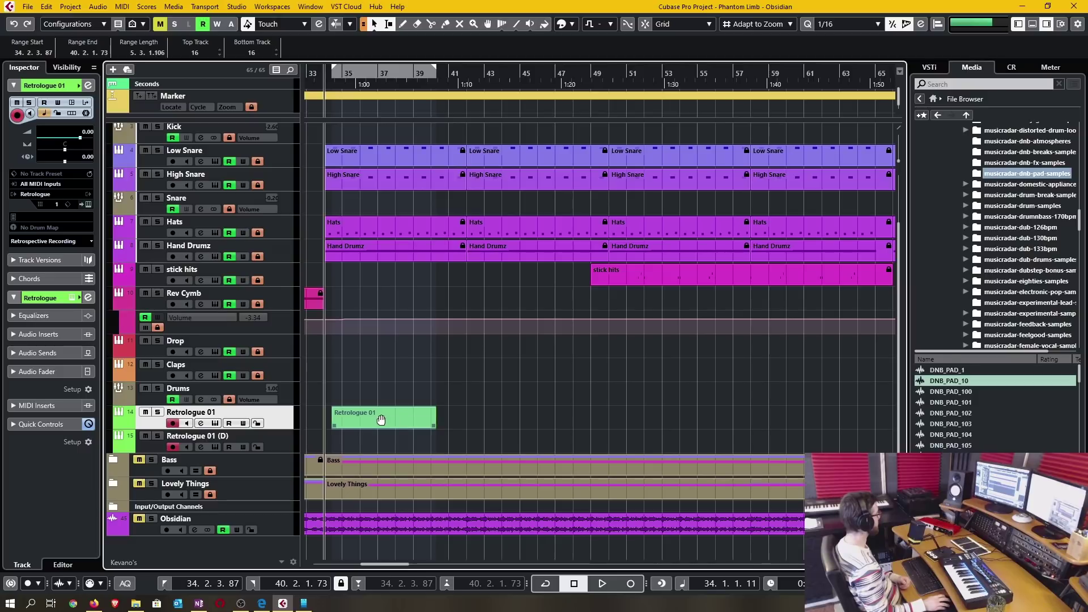
click(391, 421)
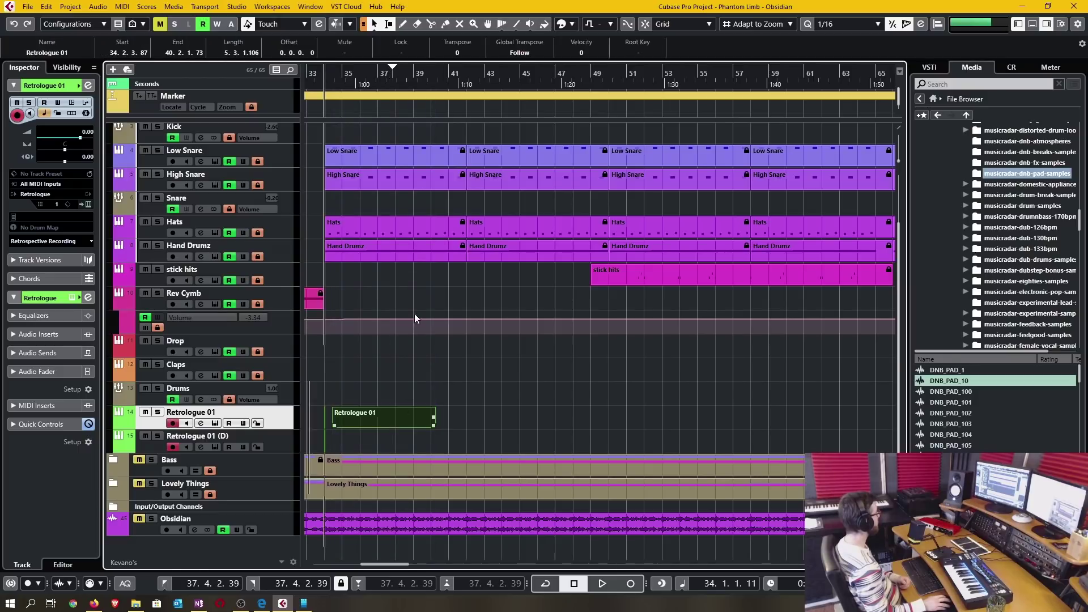
key(ctrl+e)
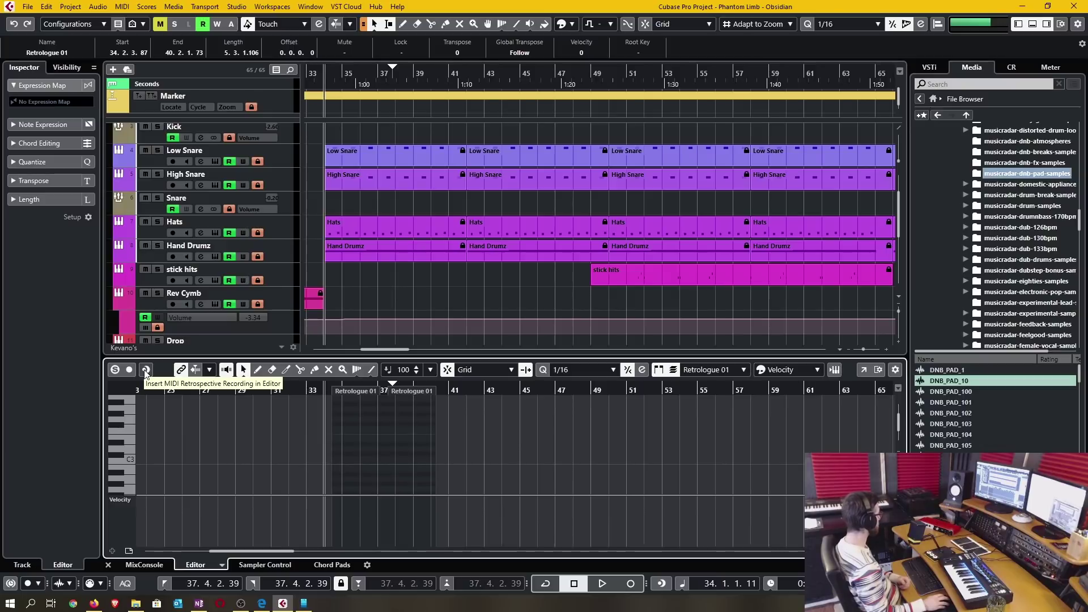
key(ctrl+z)
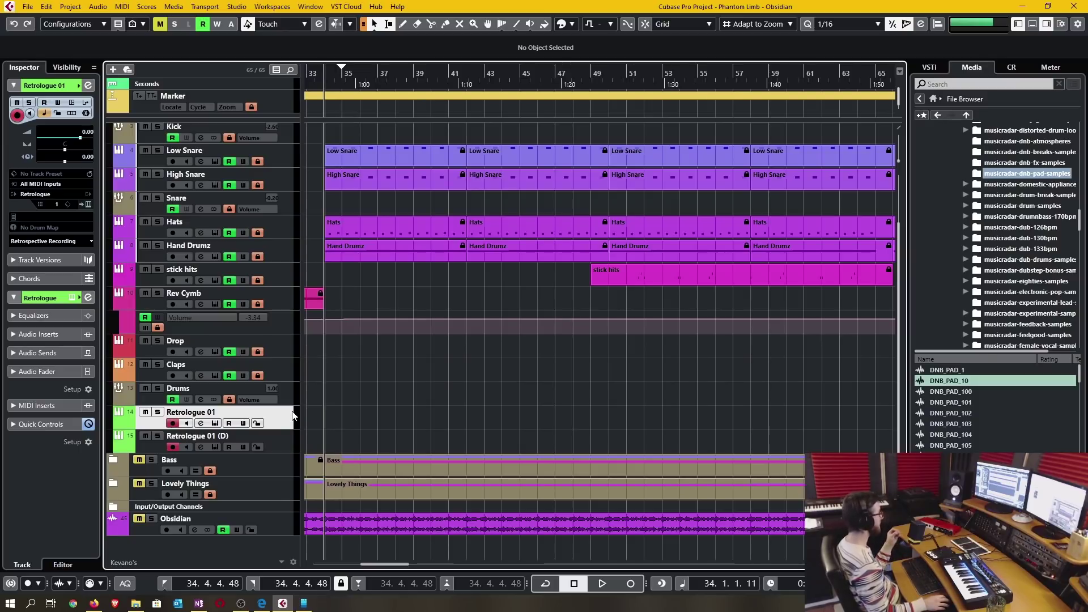
Insert the buffered notes as a linear recording, then as a cycle recording with takes in lanes 1–5
click(86, 242)
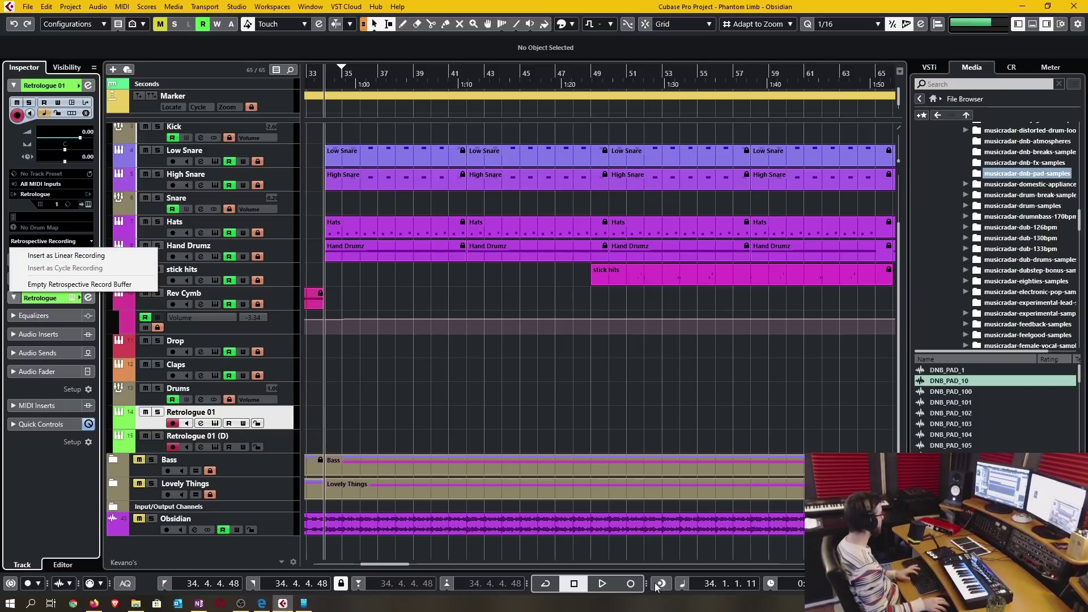
click(58, 256)
click(88, 242)
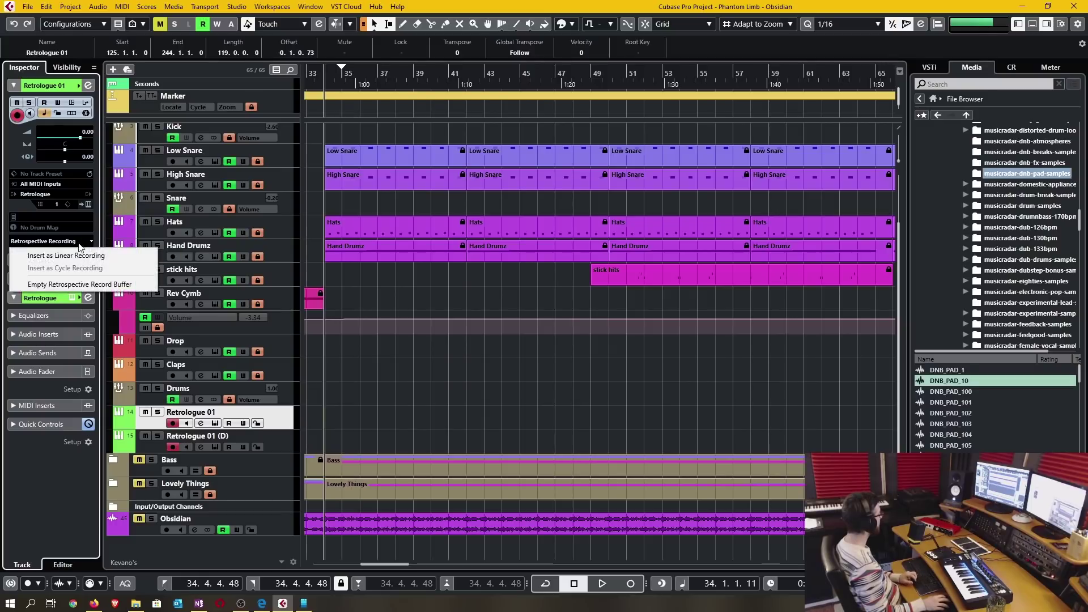
click(107, 258)
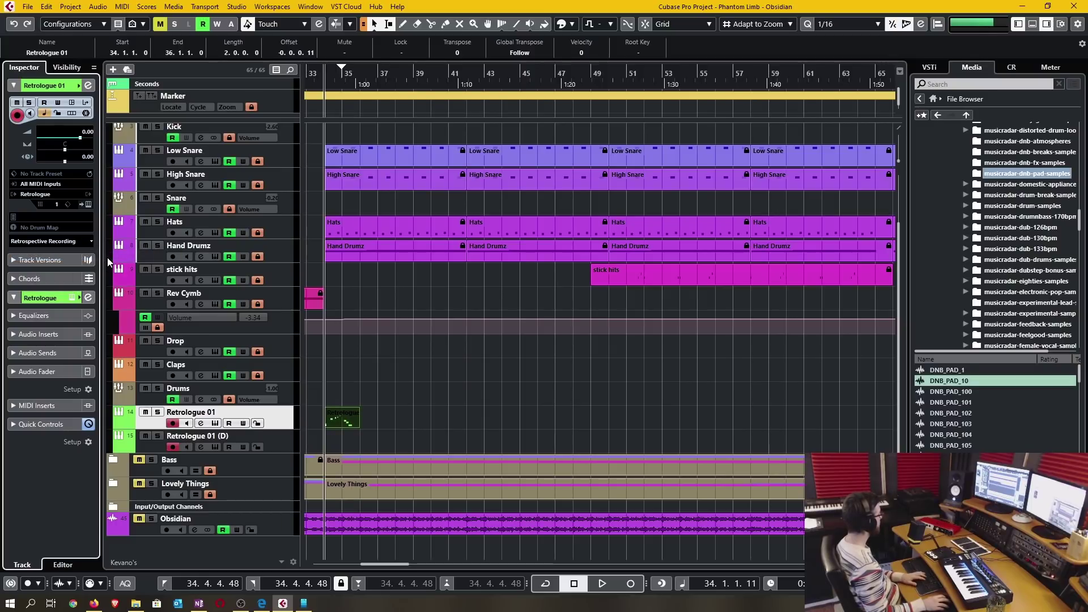
click(80, 242)
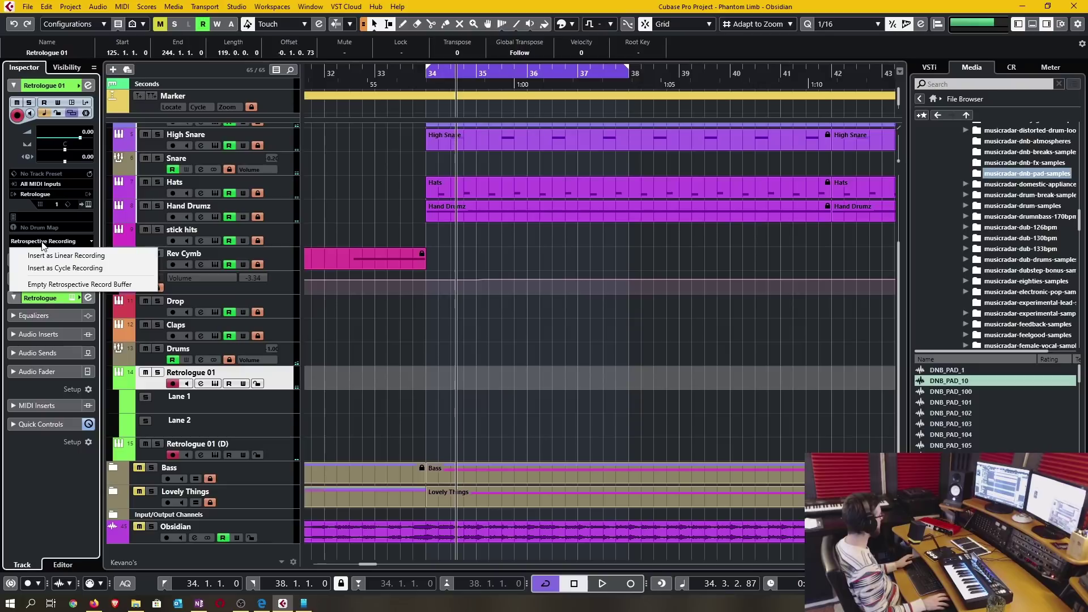
click(83, 269)
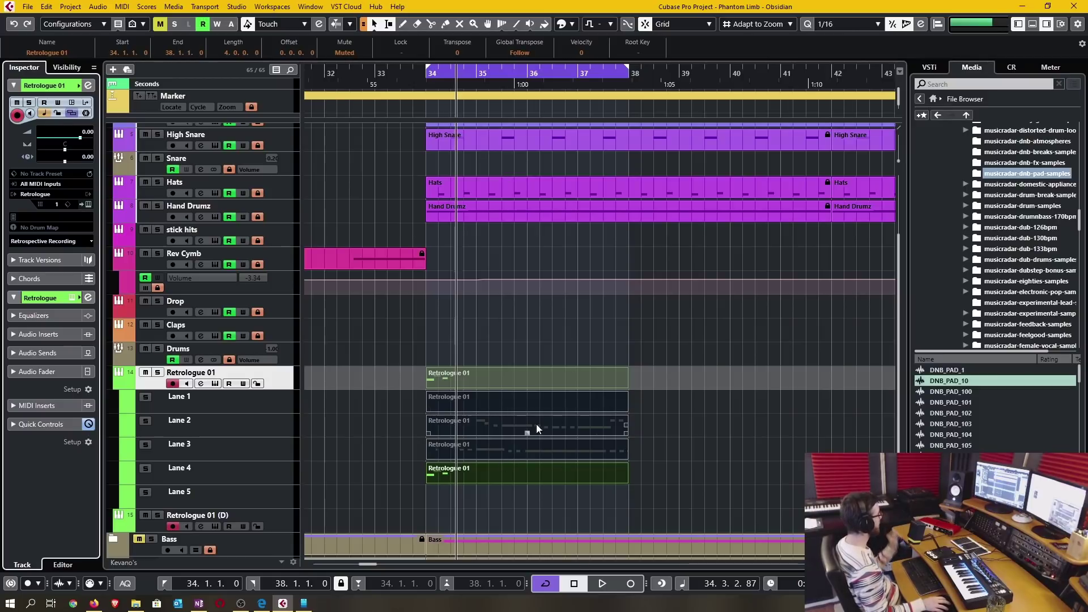
click(384, 411)
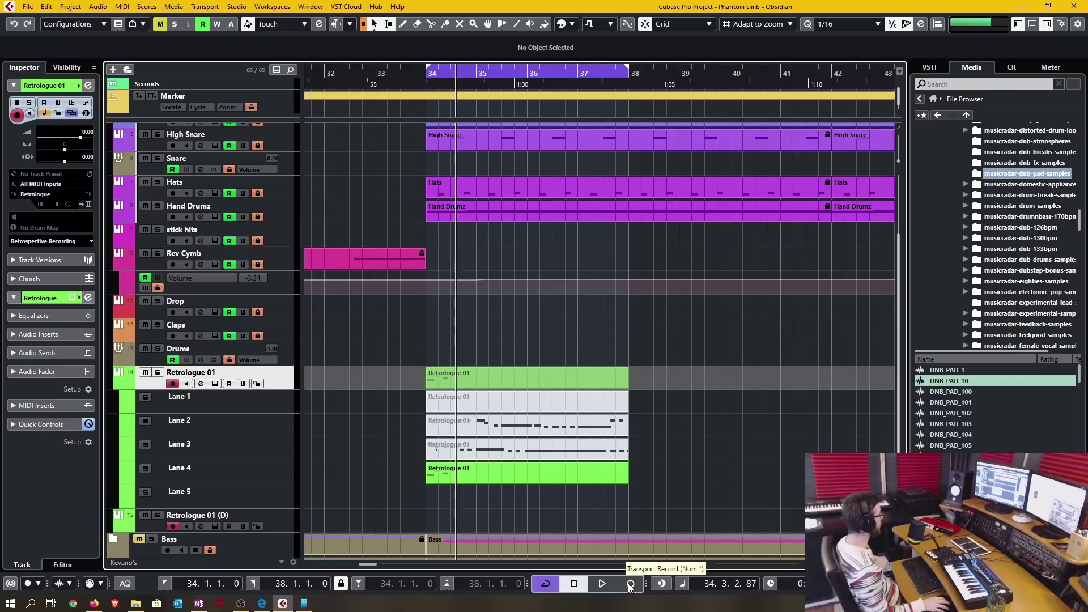
scroll(365, 413, right, 1)
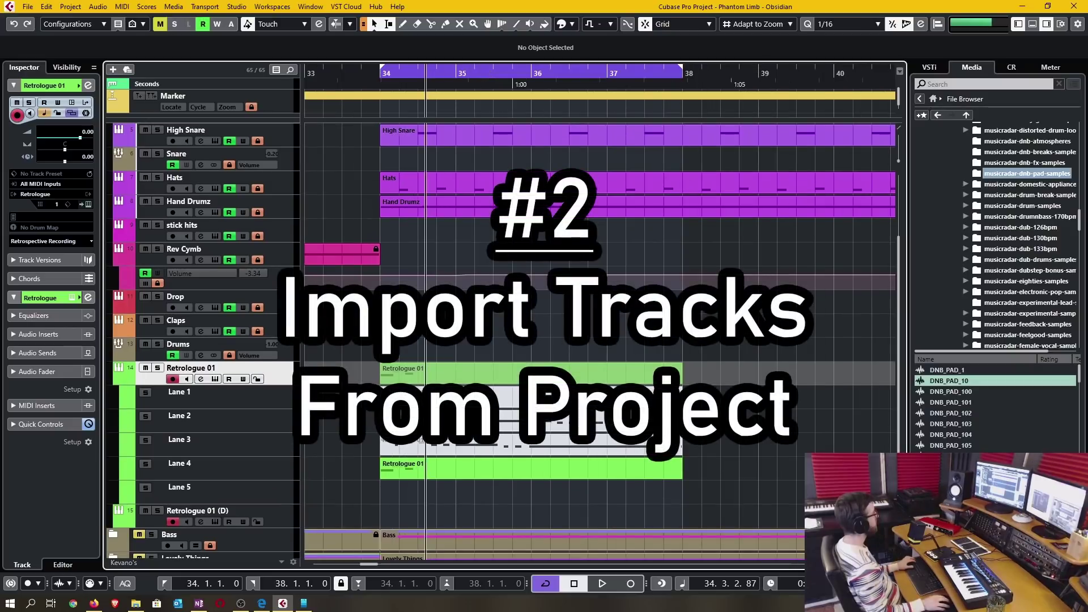
Start importing tracks from another Phantom Limb project via File > Import > Tracks from Project
click(26, 7)
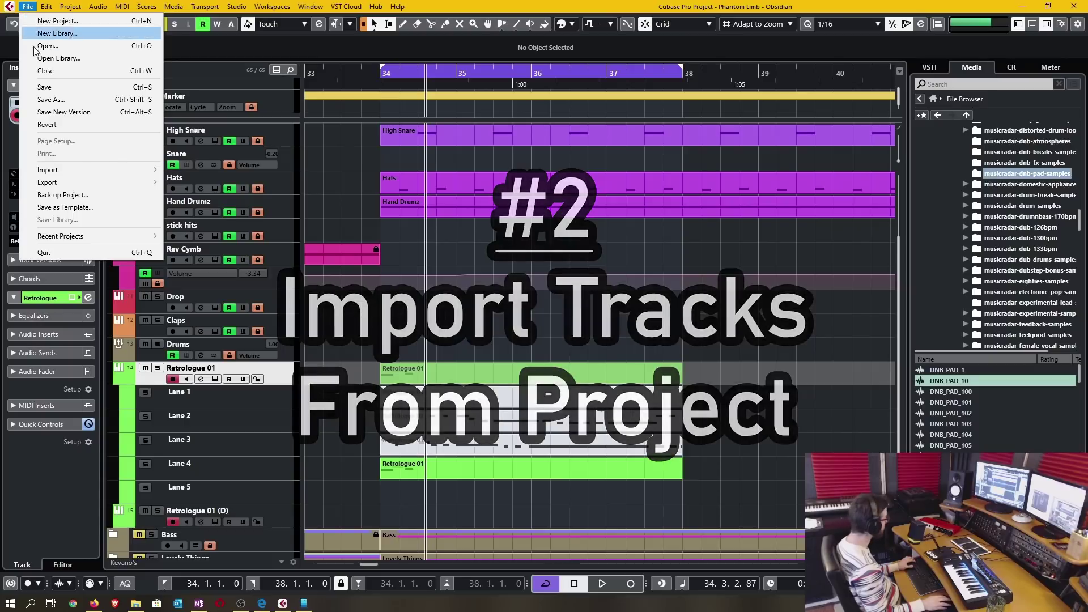
mouse_move(134, 169)
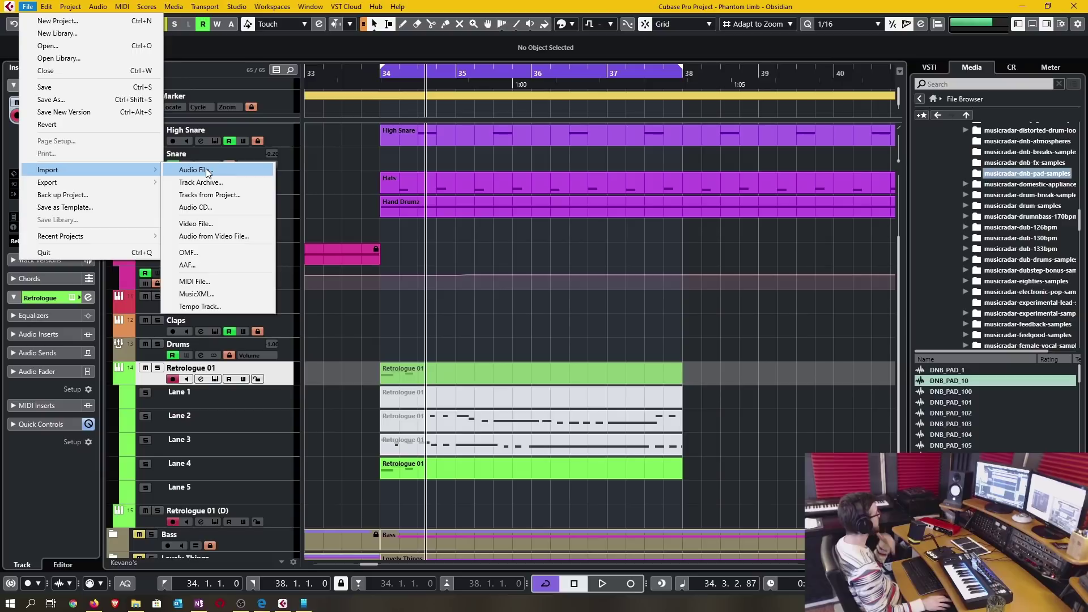
click(223, 193)
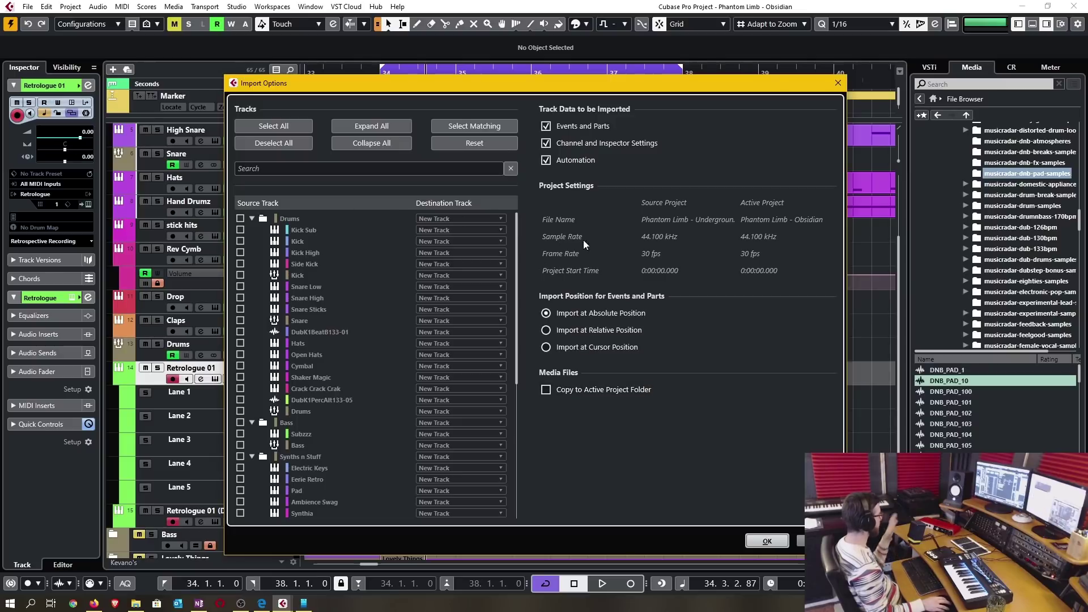
Tick Side Kick, the second Kick and the whole Drums folder for import
scroll(353, 225, down, 10)
scroll(355, 237, up, 10)
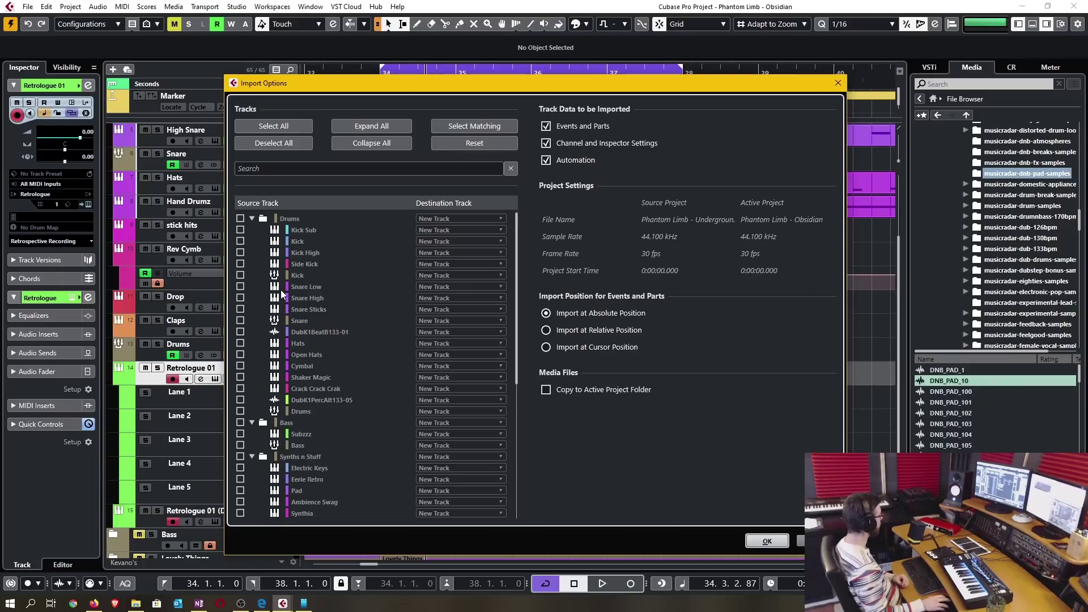
click(241, 264)
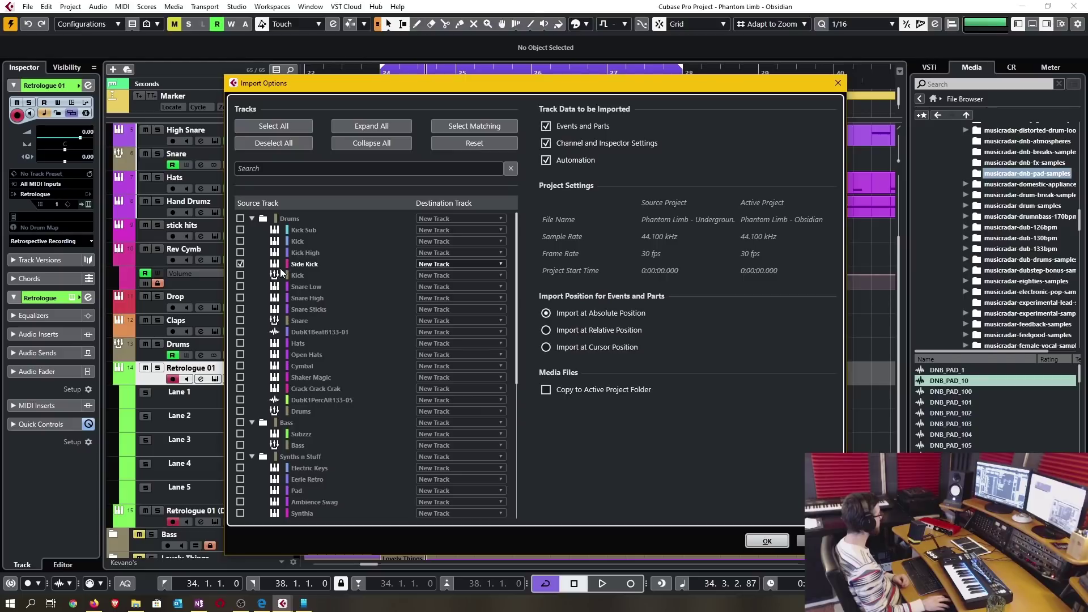
click(241, 275)
click(240, 218)
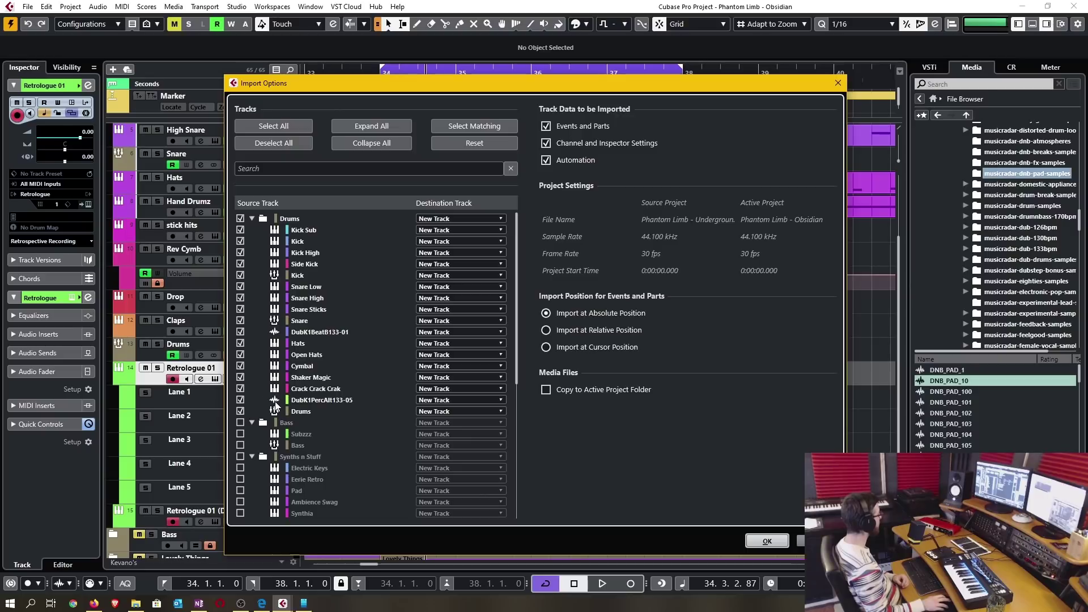
Tick the Spring Verb channel and Marker track, then map imports onto same-named existing tracks
scroll(278, 400, down, 7)
click(241, 479)
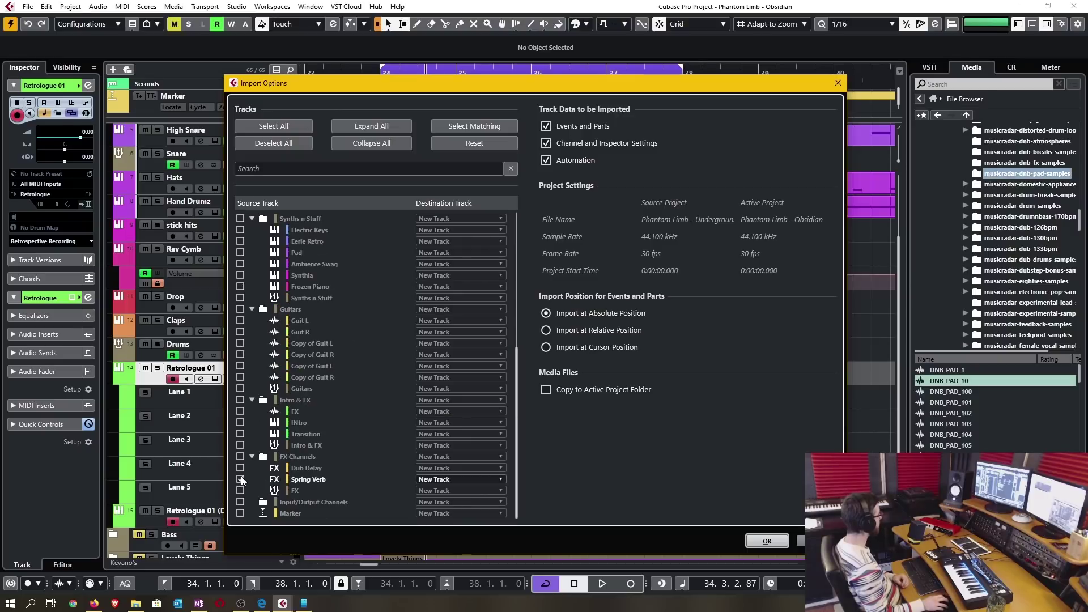
click(241, 514)
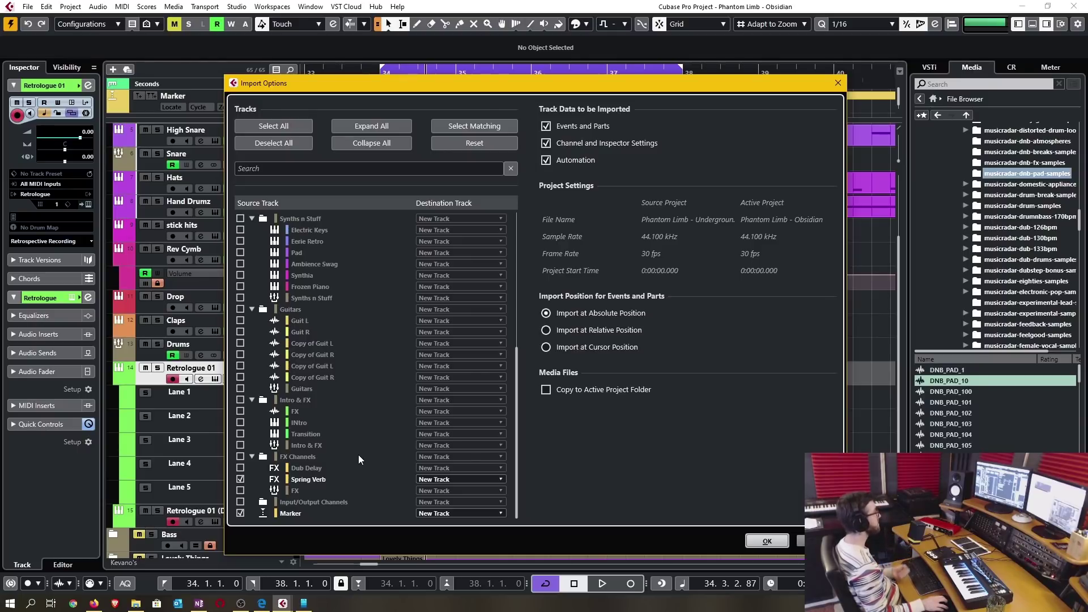
scroll(358, 455, up, 7)
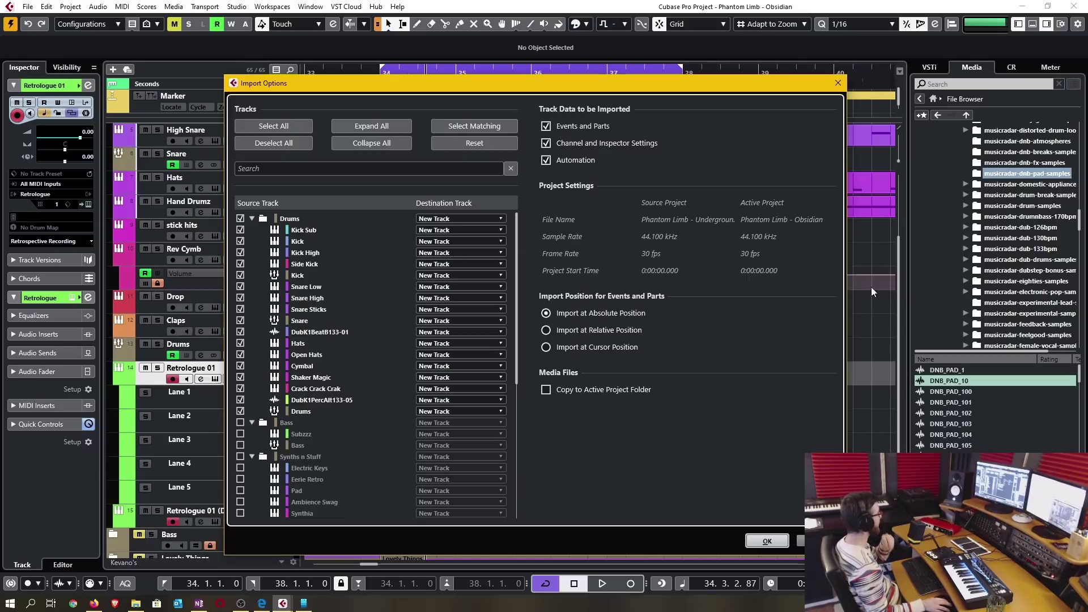
click(482, 127)
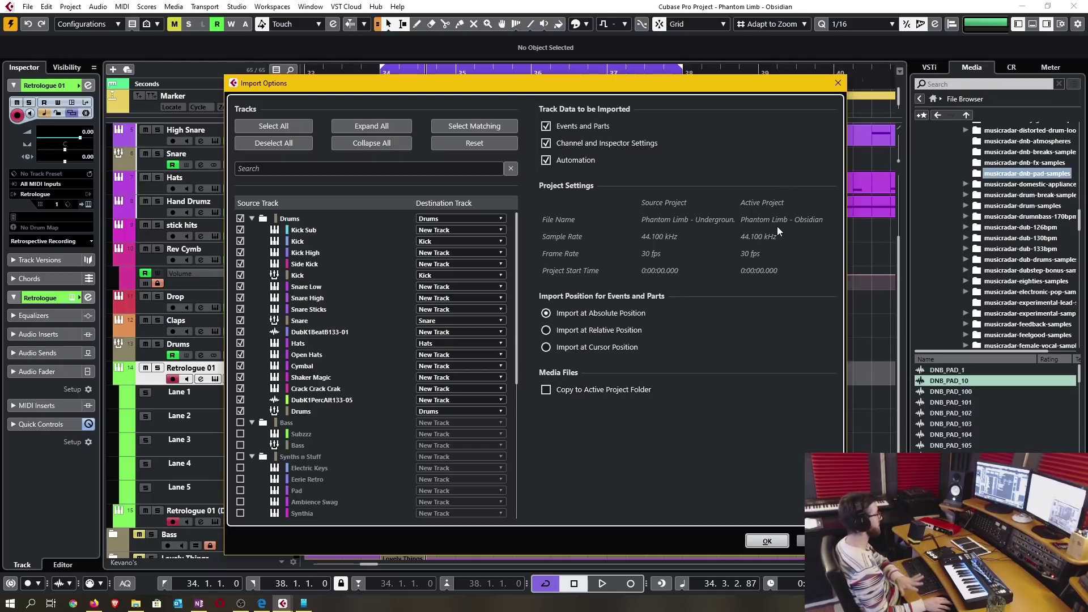
Reset every import destination back to New Track
click(475, 143)
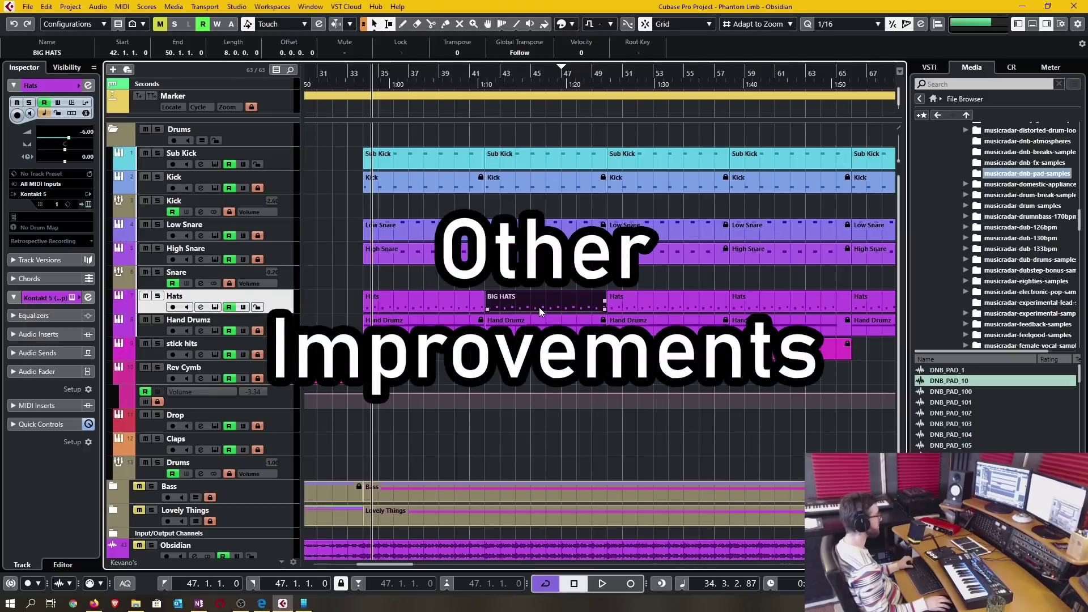
Move BIG HATS three bars earlier, then put the Hats part back on top of the overlap at bar 37
drag(539, 307, 499, 304)
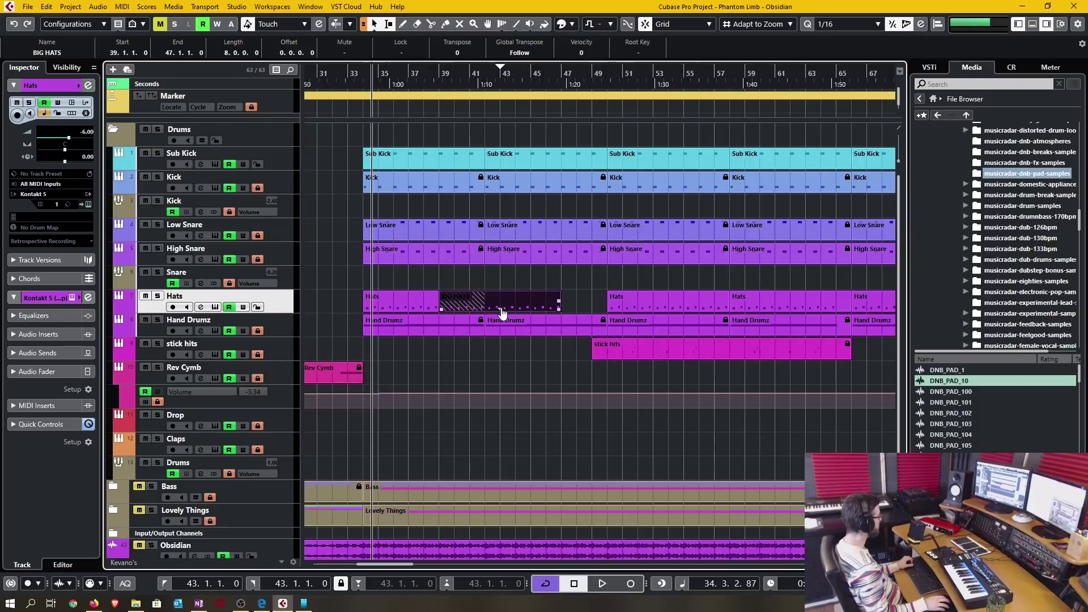
click(419, 306)
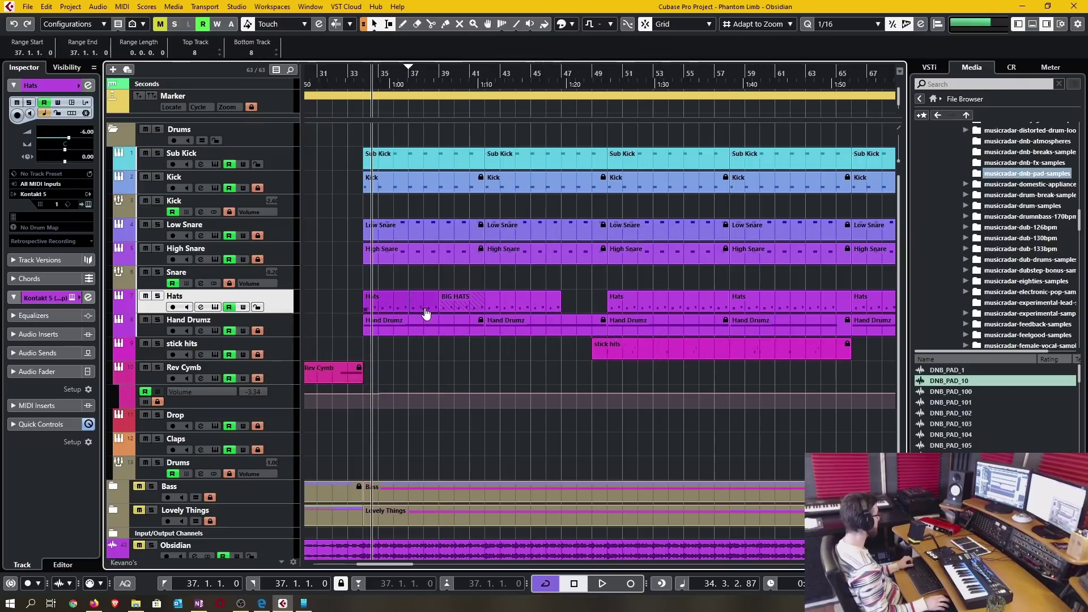
click(426, 312)
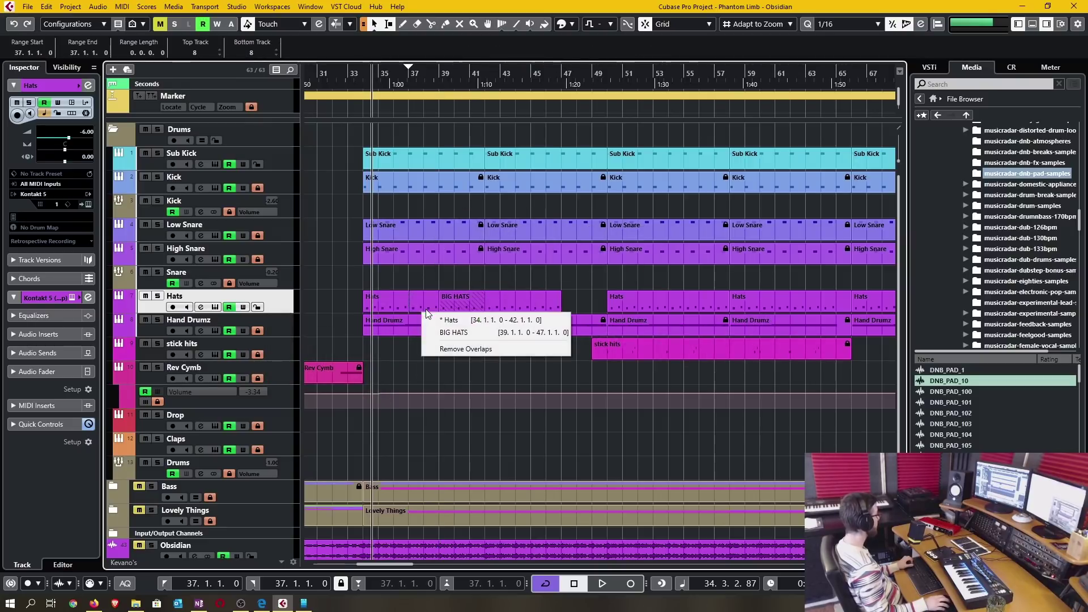
click(472, 330)
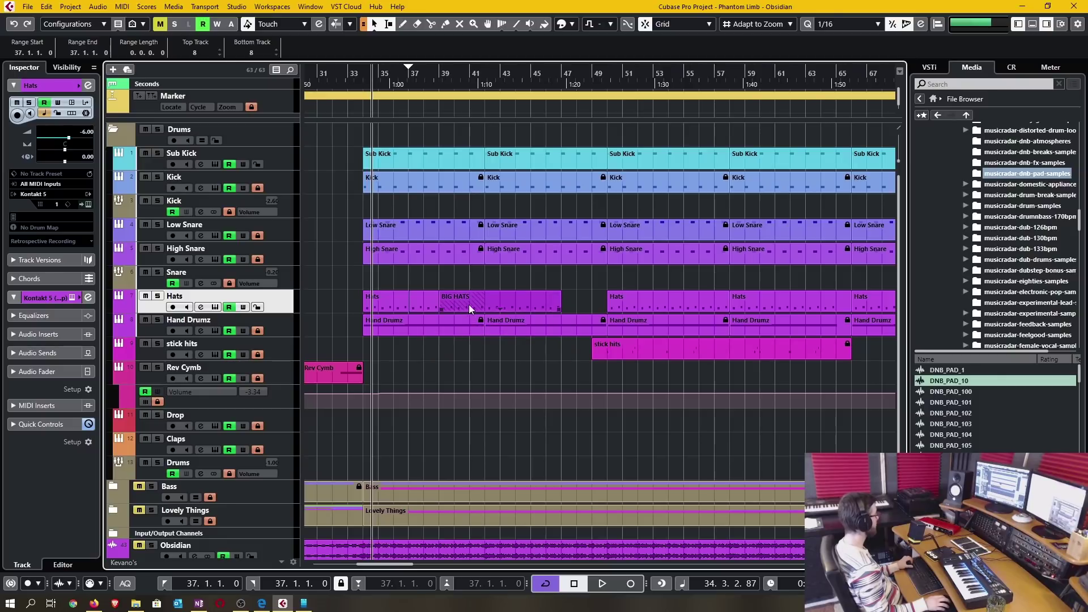
click(502, 310)
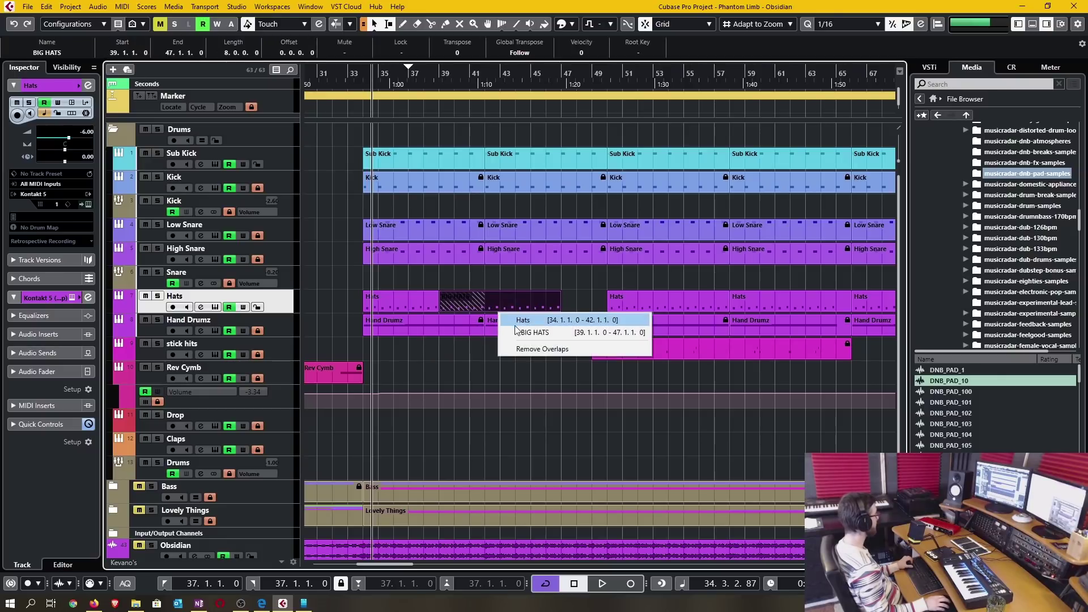
click(516, 319)
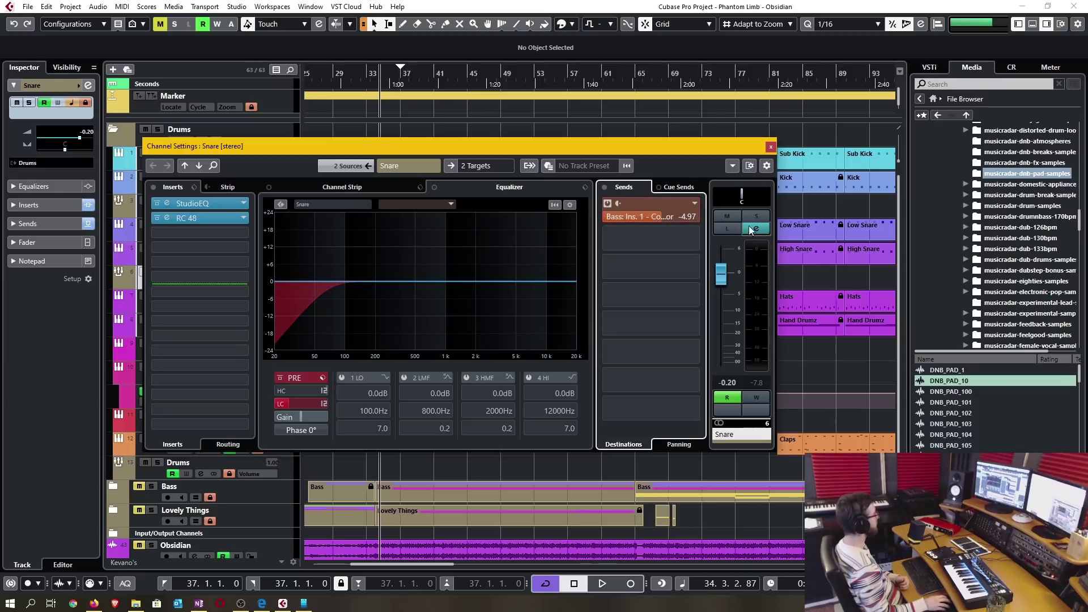
Close the Snare channel settings and remove all automation from the Snare track
key(e)
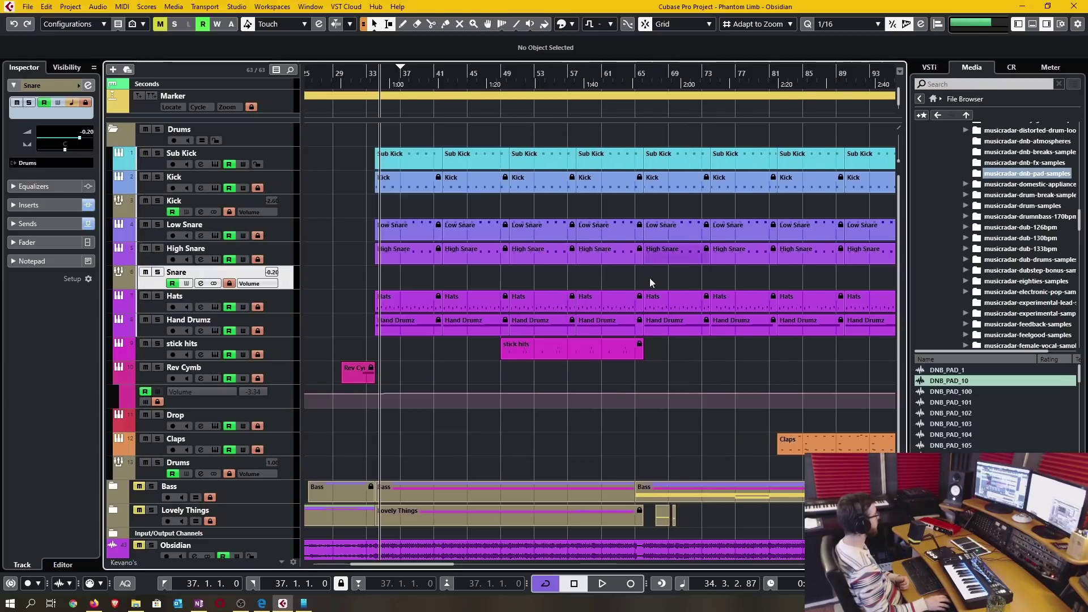
click(123, 286)
click(195, 297)
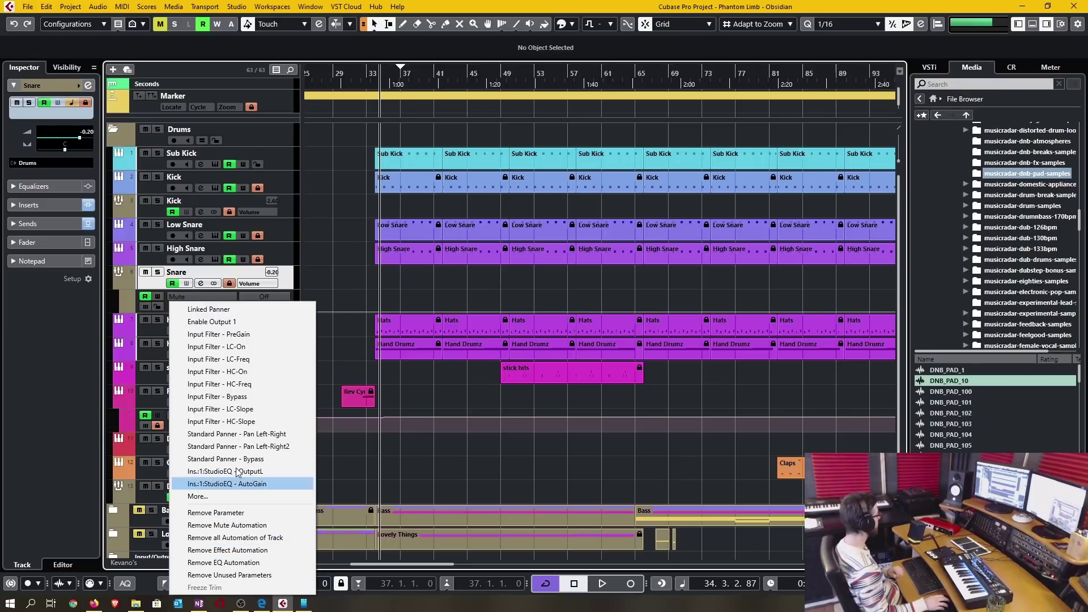
click(250, 543)
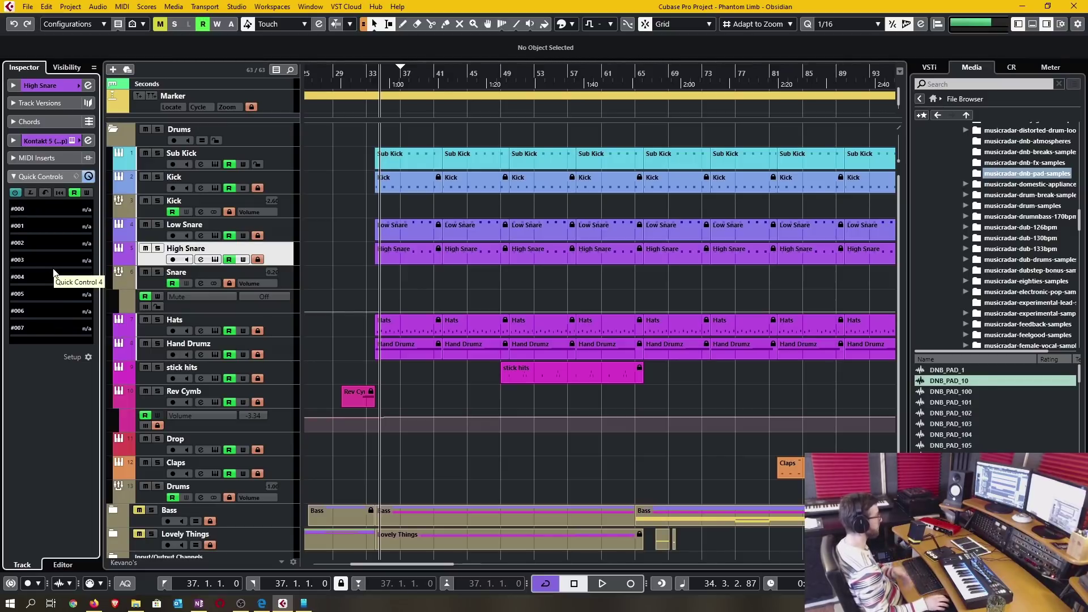
click(41, 177)
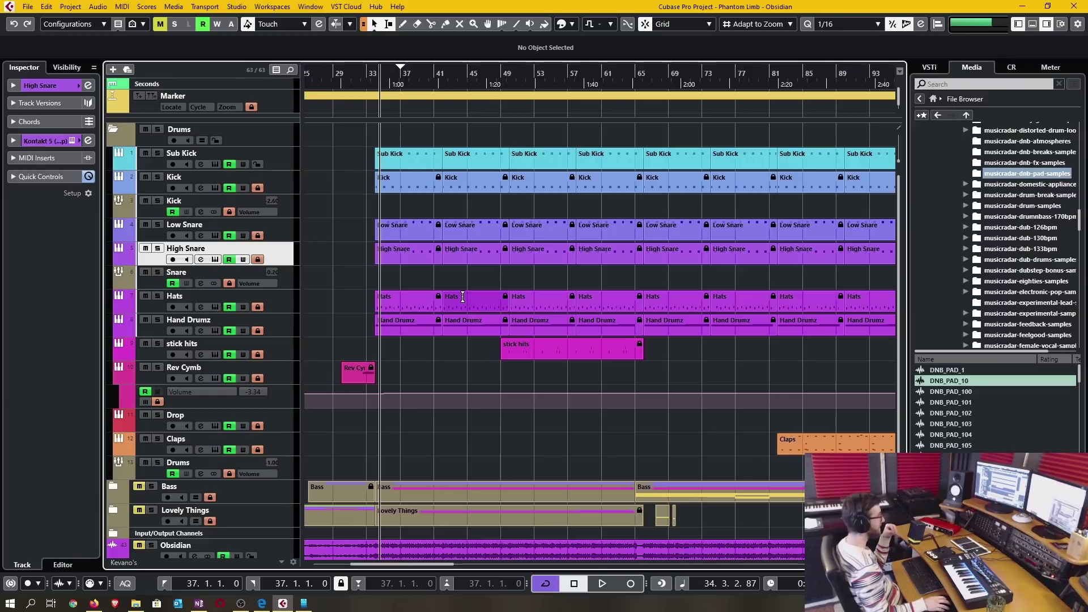
click(44, 7)
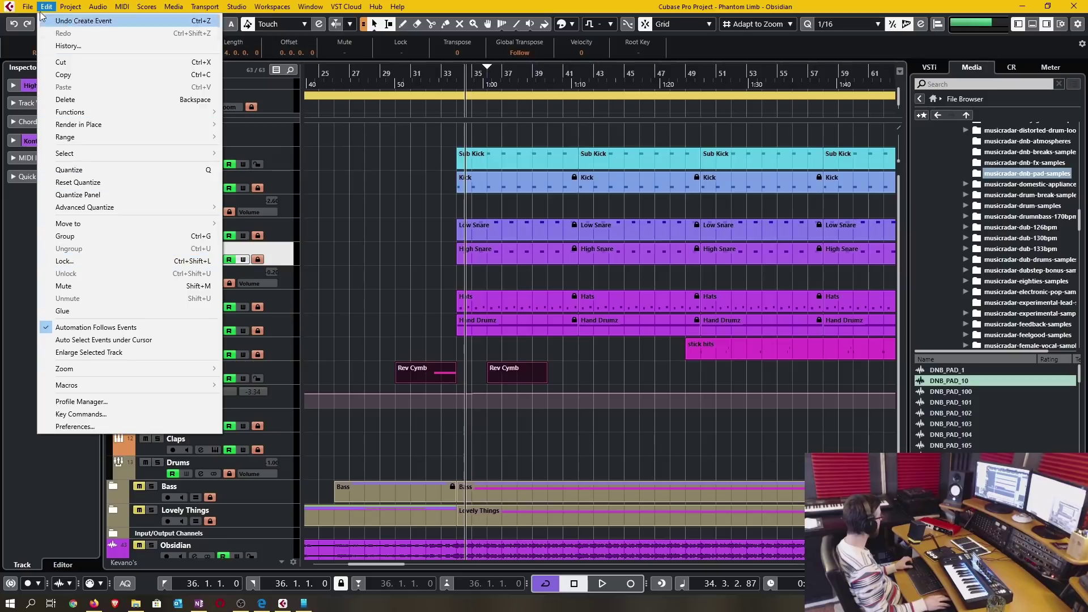
Try gluing the Rev Cymb events with the Glue tool, then return to the selection tool
click(62, 311)
right_click(491, 373)
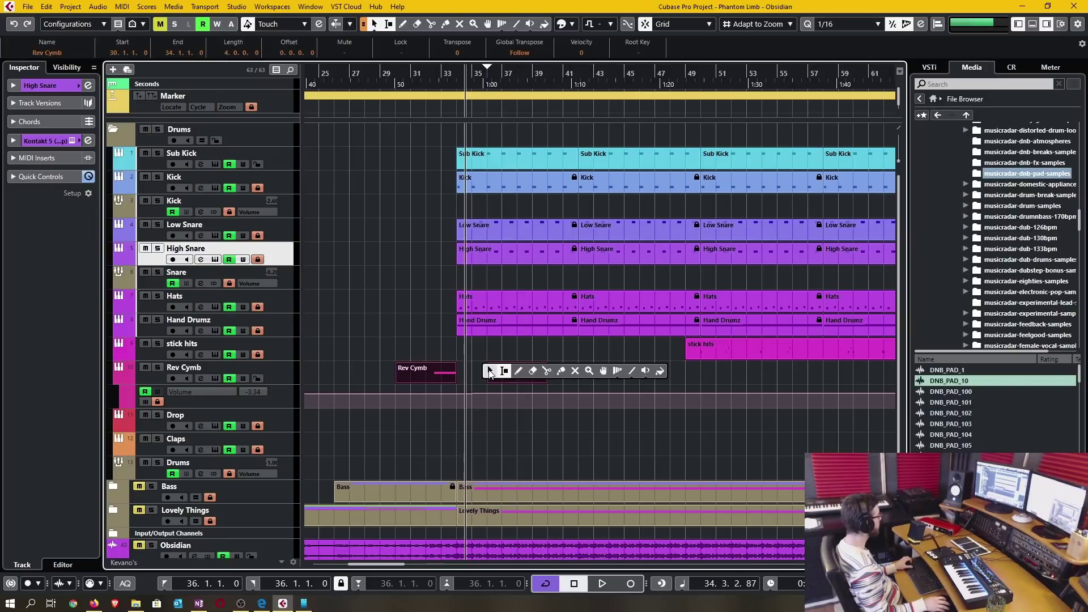
click(558, 373)
right_click(470, 373)
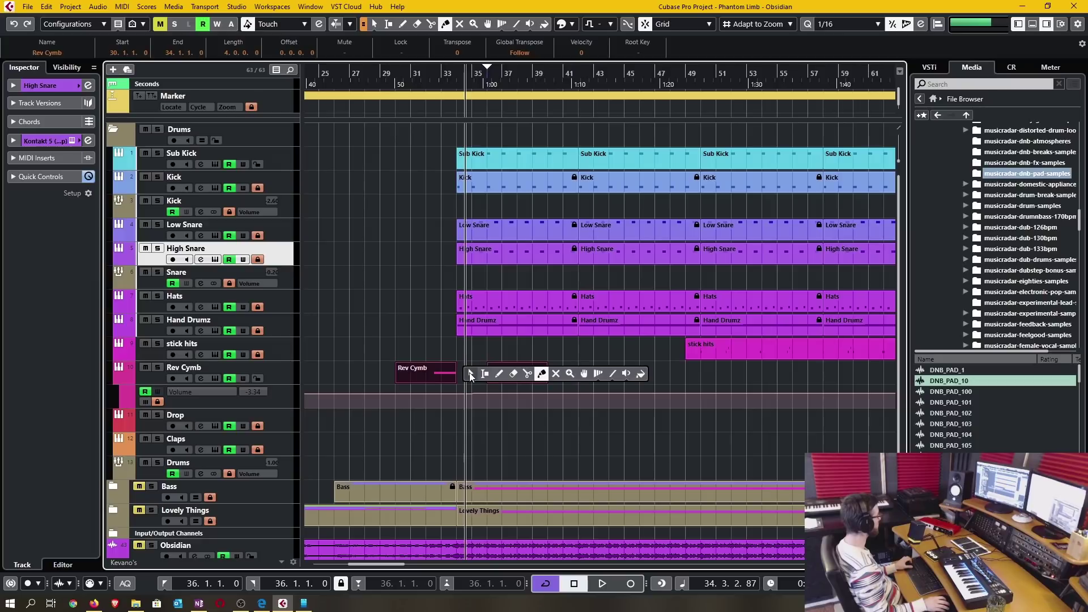
click(469, 372)
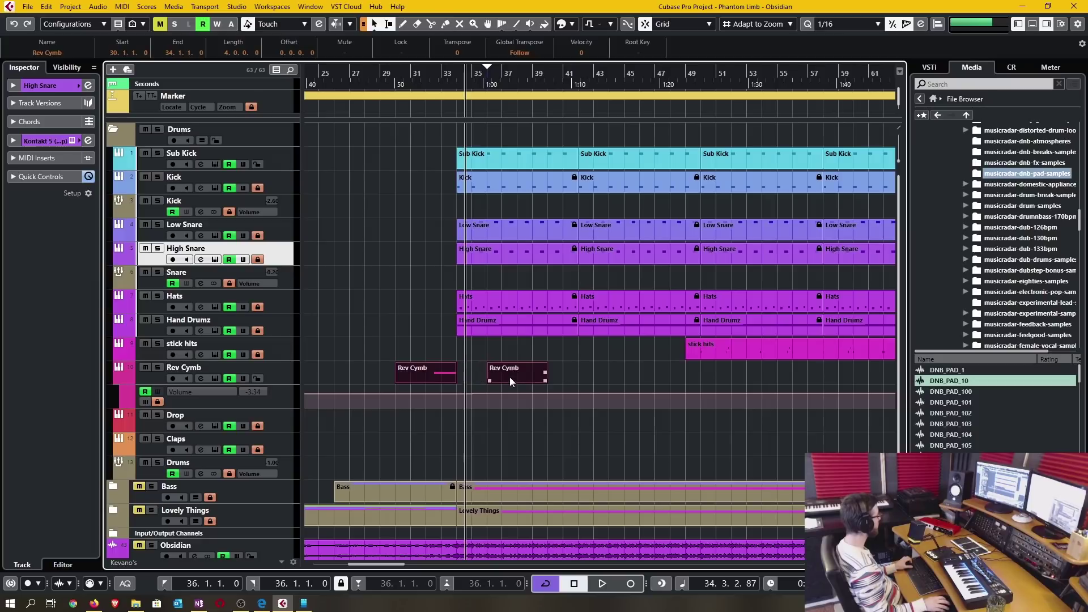
Merge the two Rev Cymb events into one with Edit > Glue and select the result
click(46, 7)
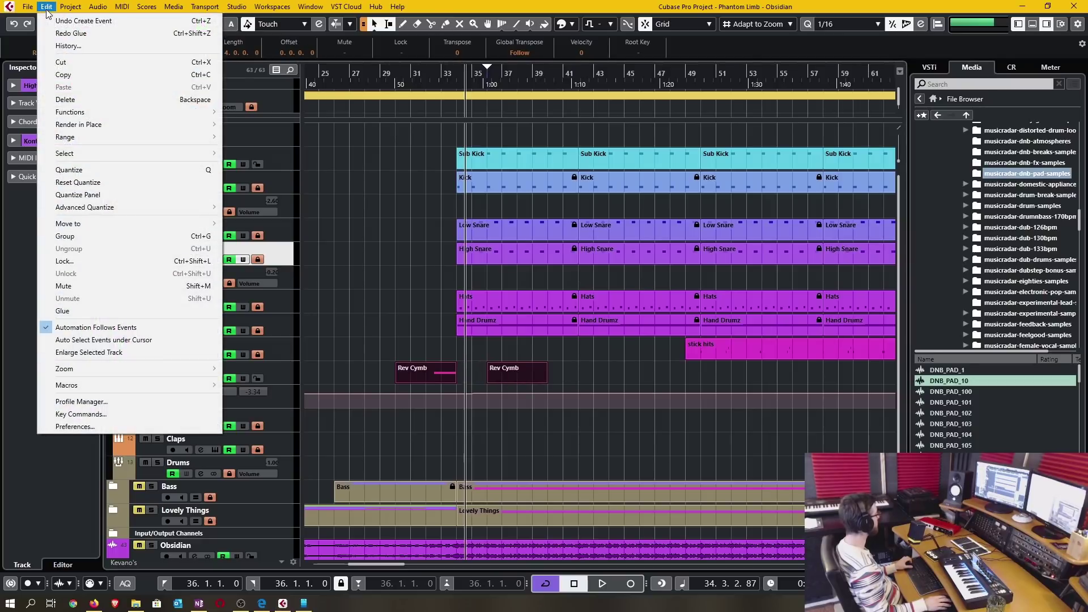
click(82, 309)
click(401, 380)
click(390, 373)
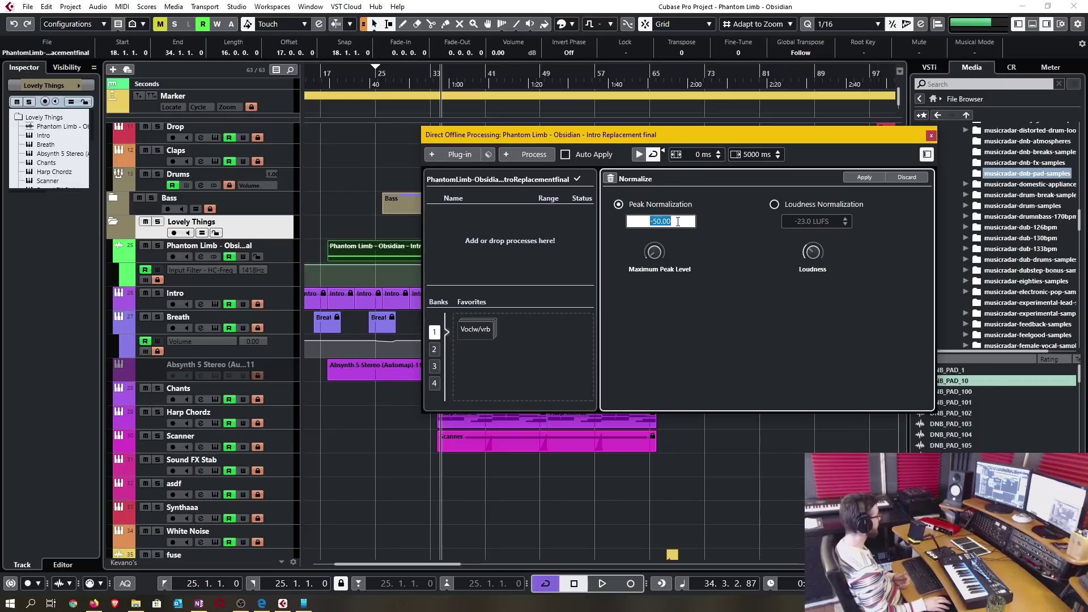
Set Normalize peak to -3.00 dB, then switch to Loudness Normalization at -14.0 LUFS
text(-)
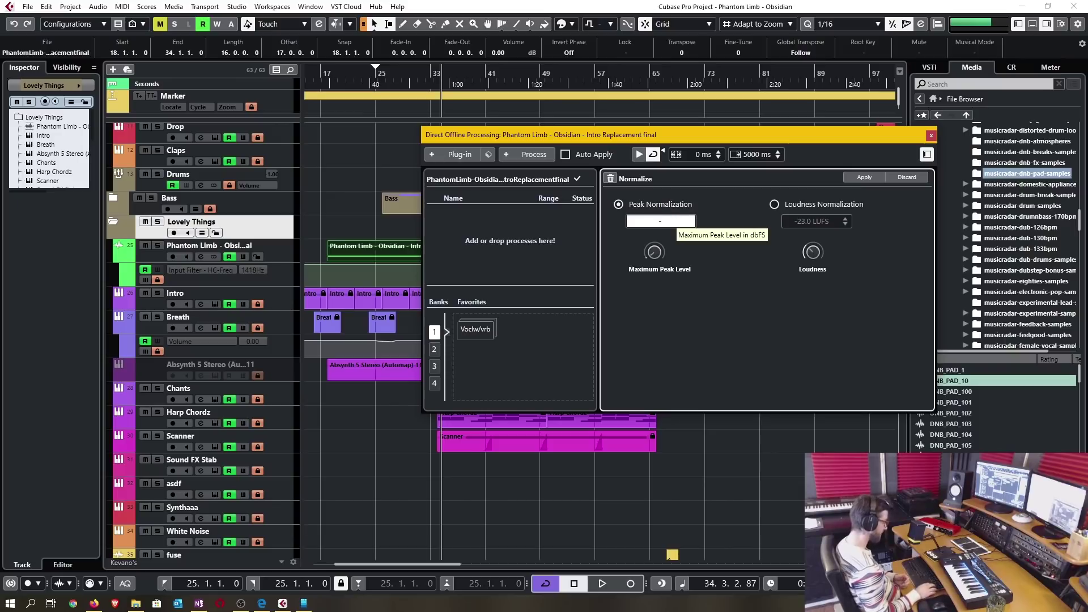
key(Return)
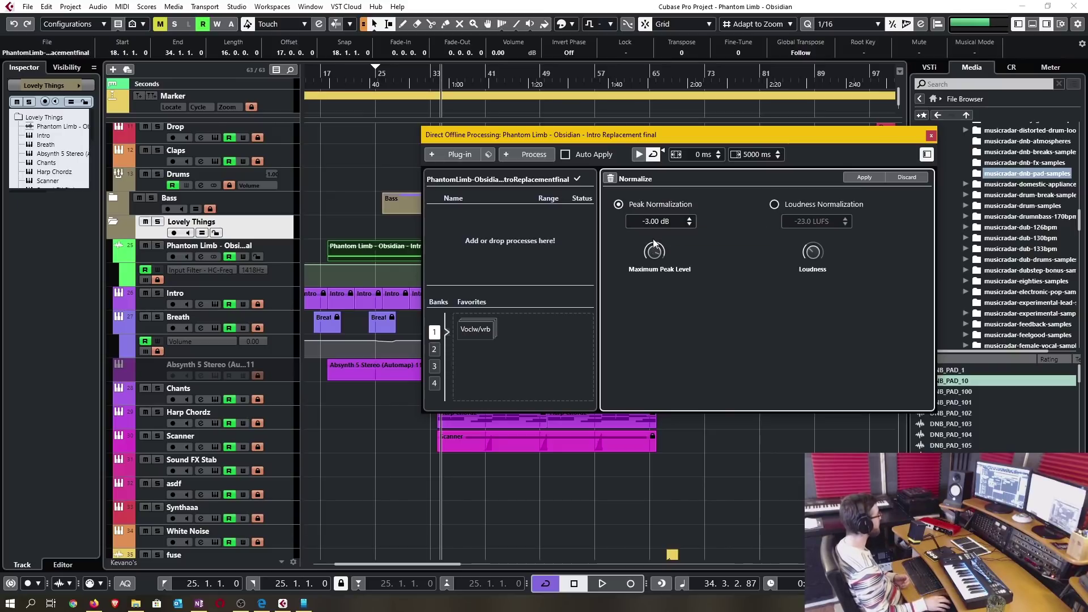
click(774, 204)
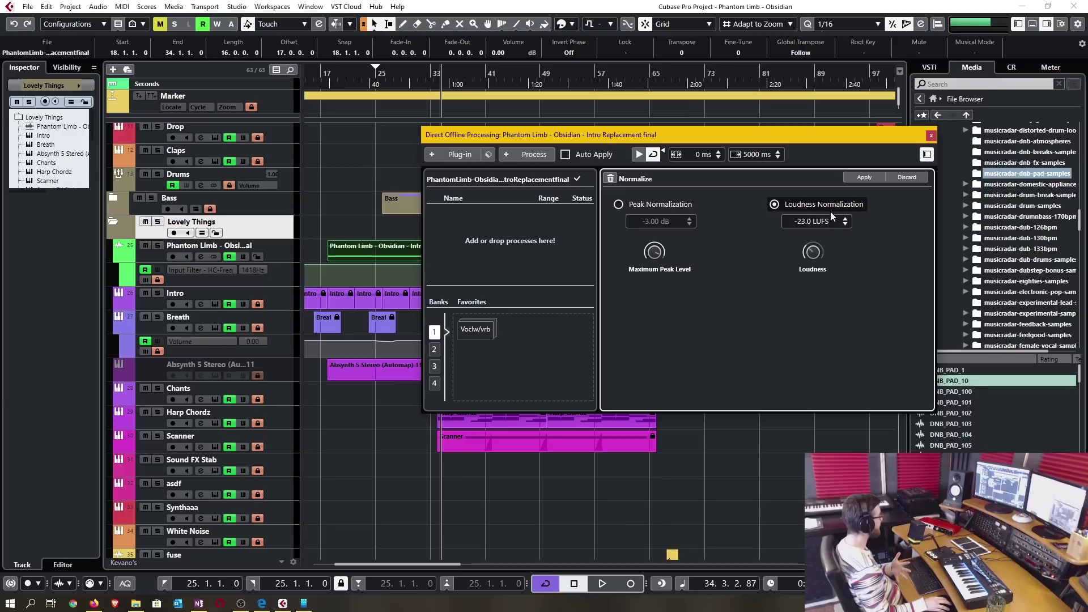
click(829, 220)
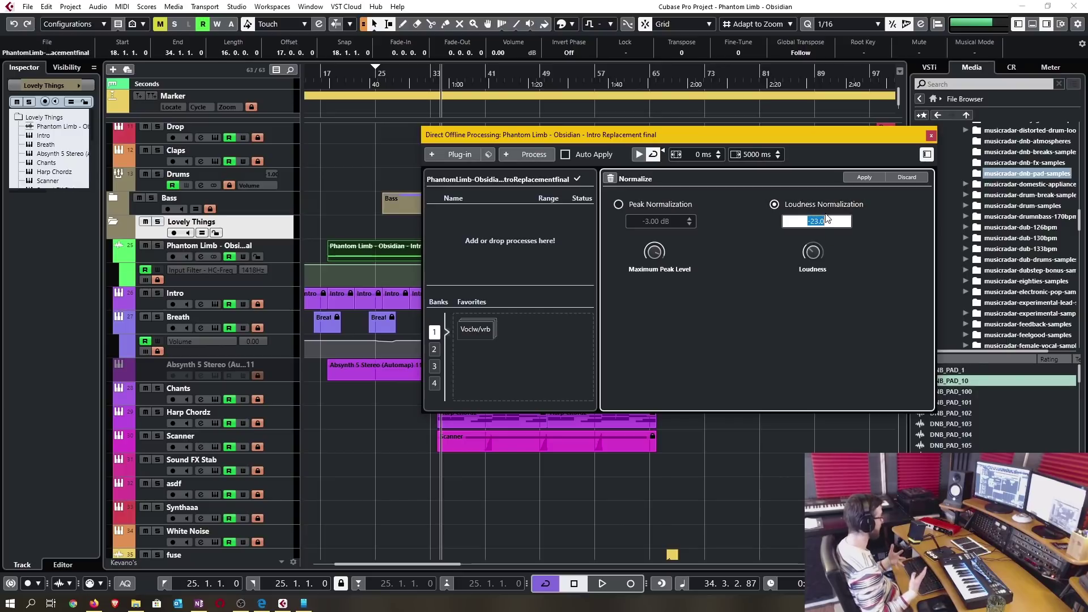
text(-14)
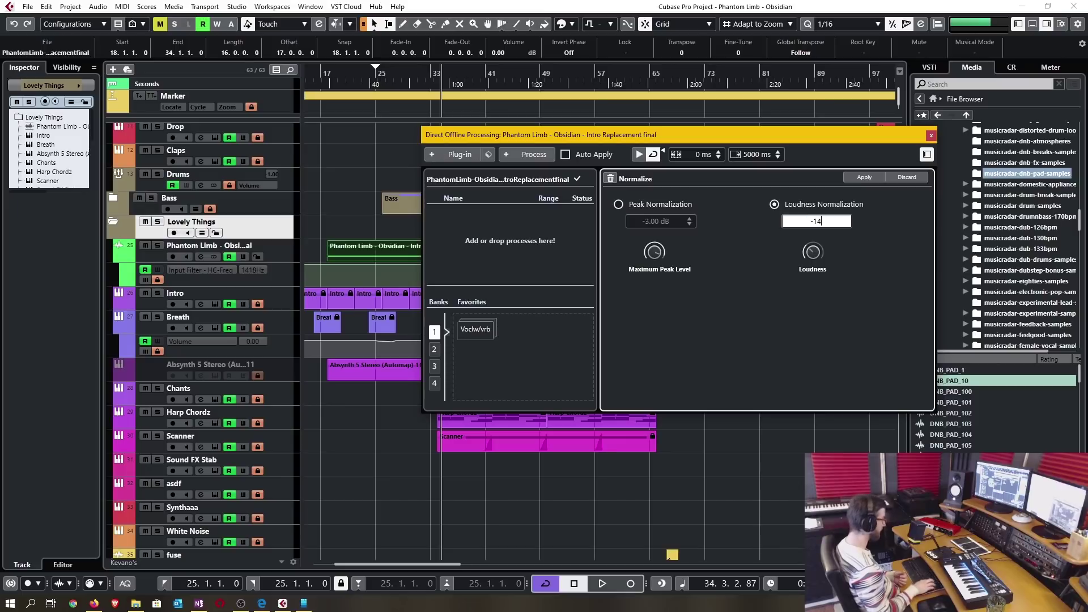
key(Return)
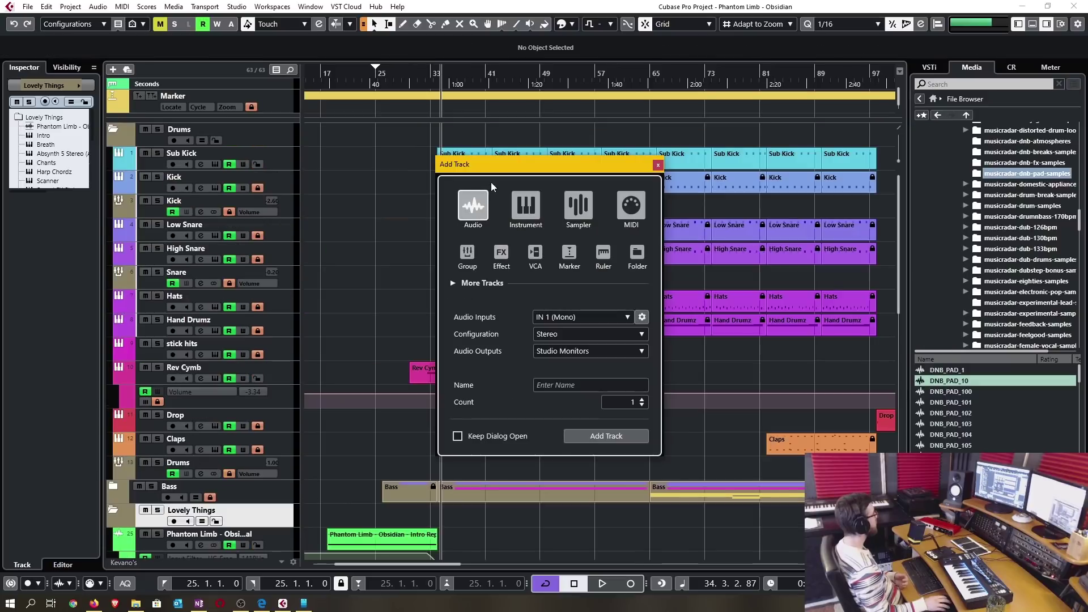
drag(491, 164, 422, 154)
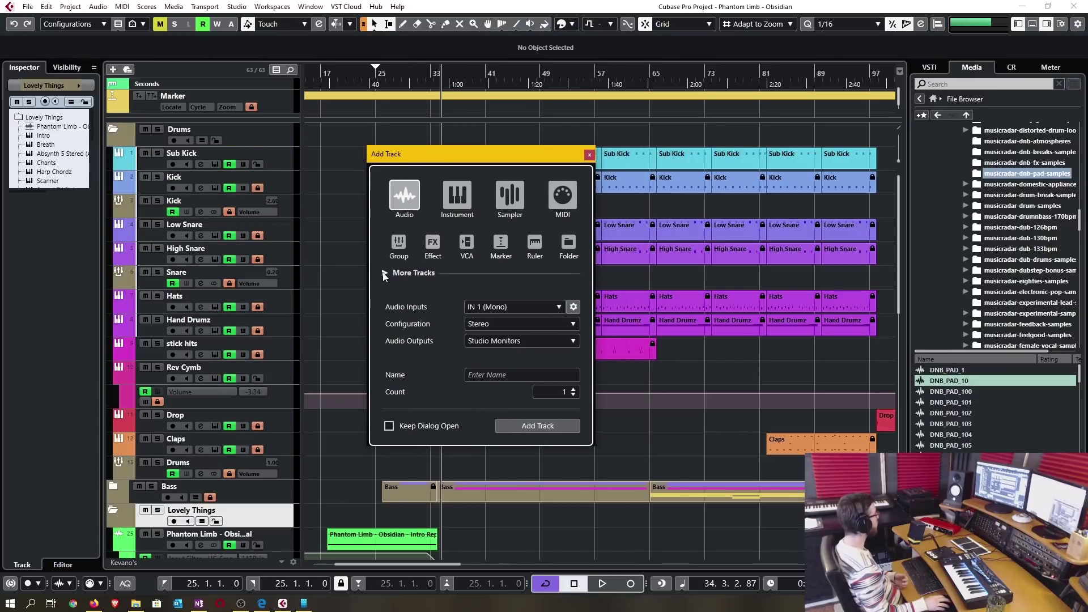
Browse the Add Track options, including a Folder track, cancel without adding, and zoom to the full project
click(385, 273)
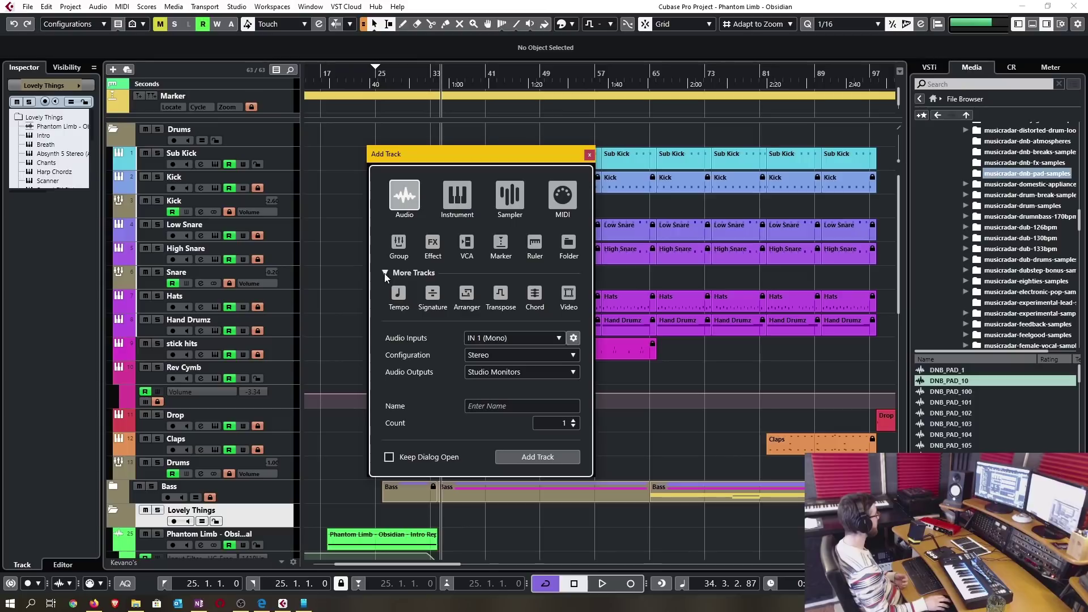
key(Escape)
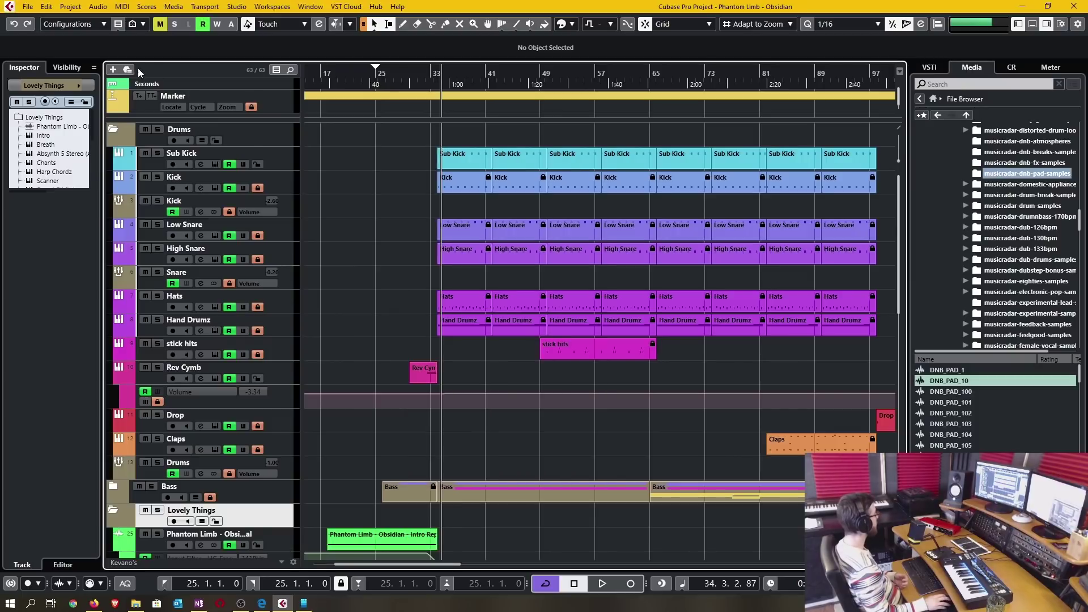
click(112, 70)
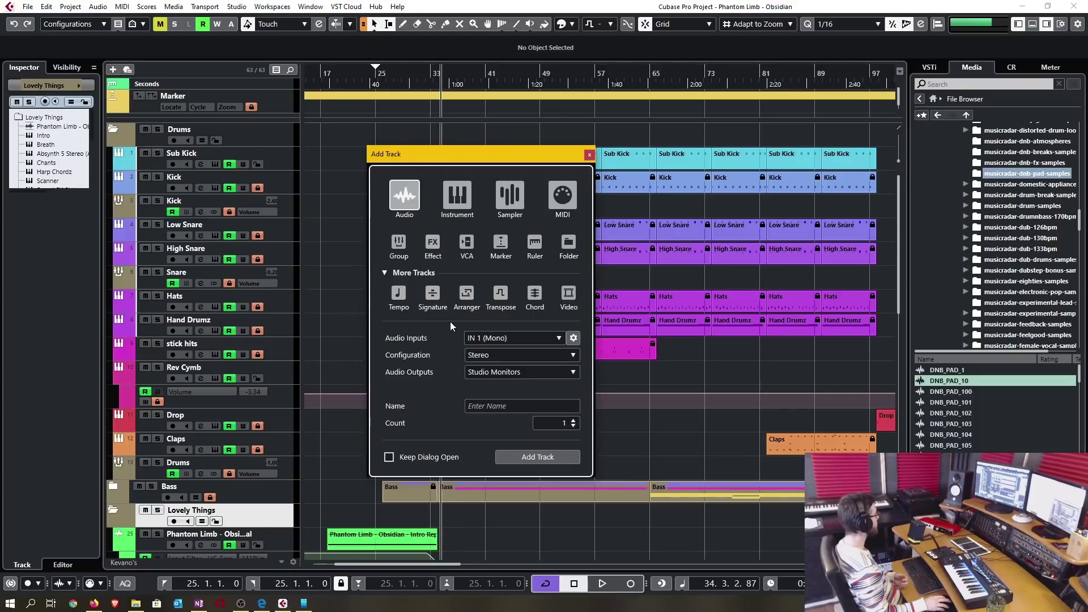
click(570, 243)
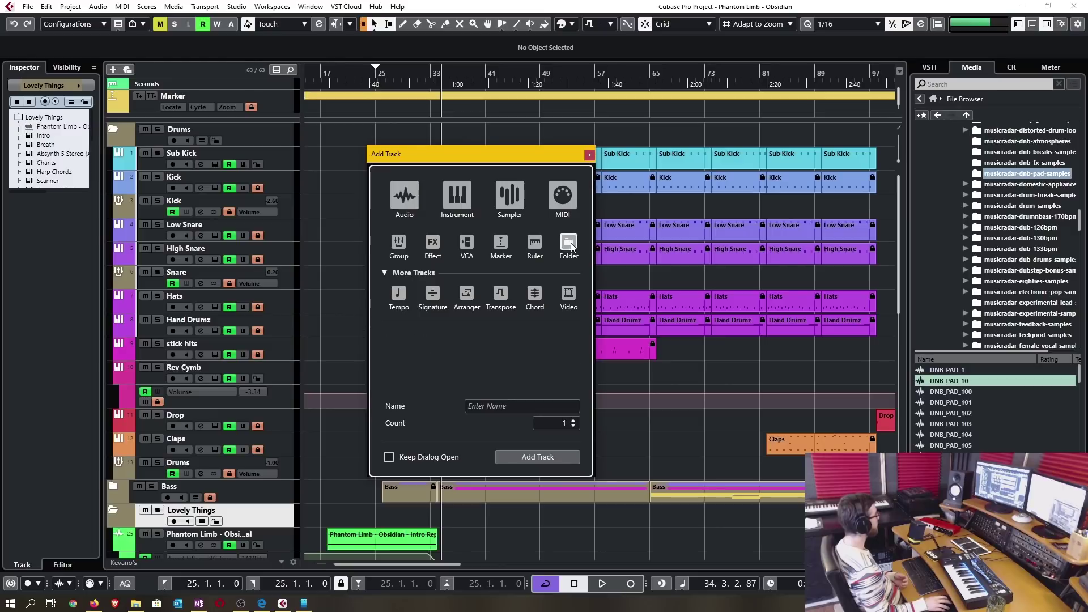
click(525, 406)
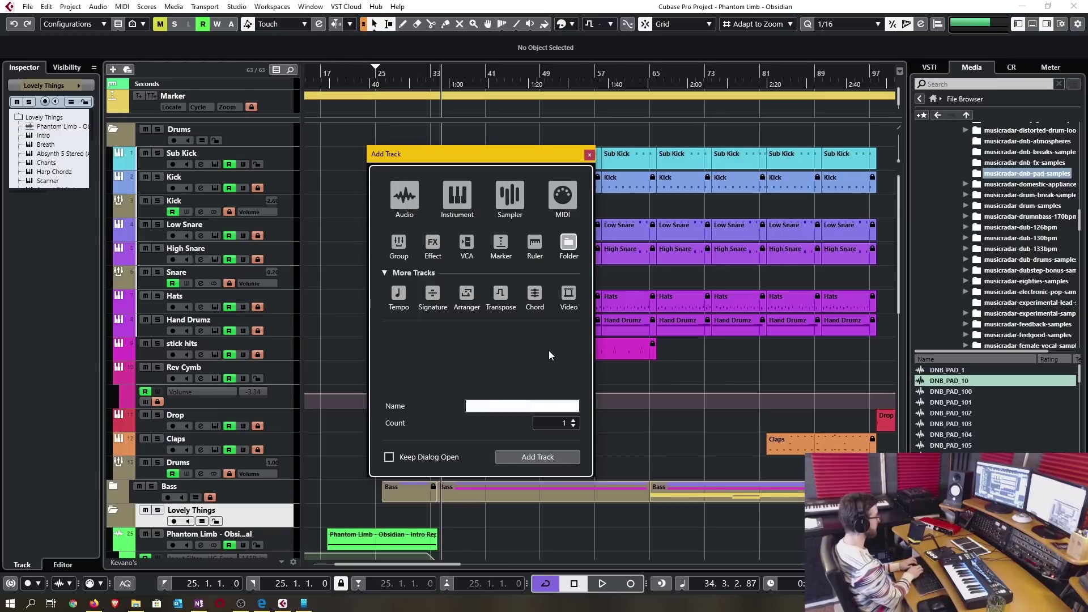
key(Escape)
key(shift+f)
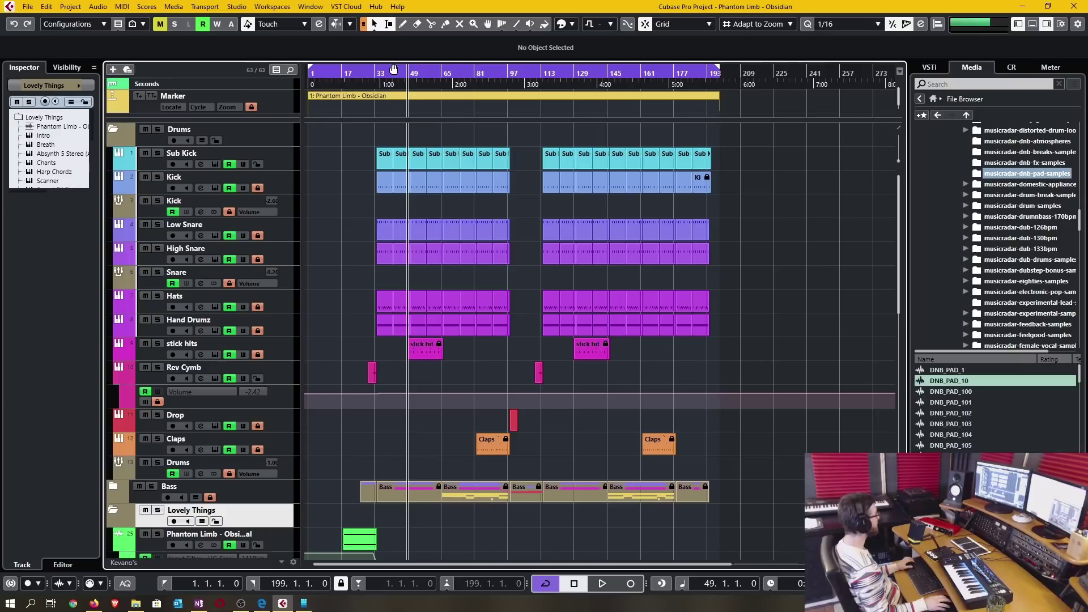
click(545, 584)
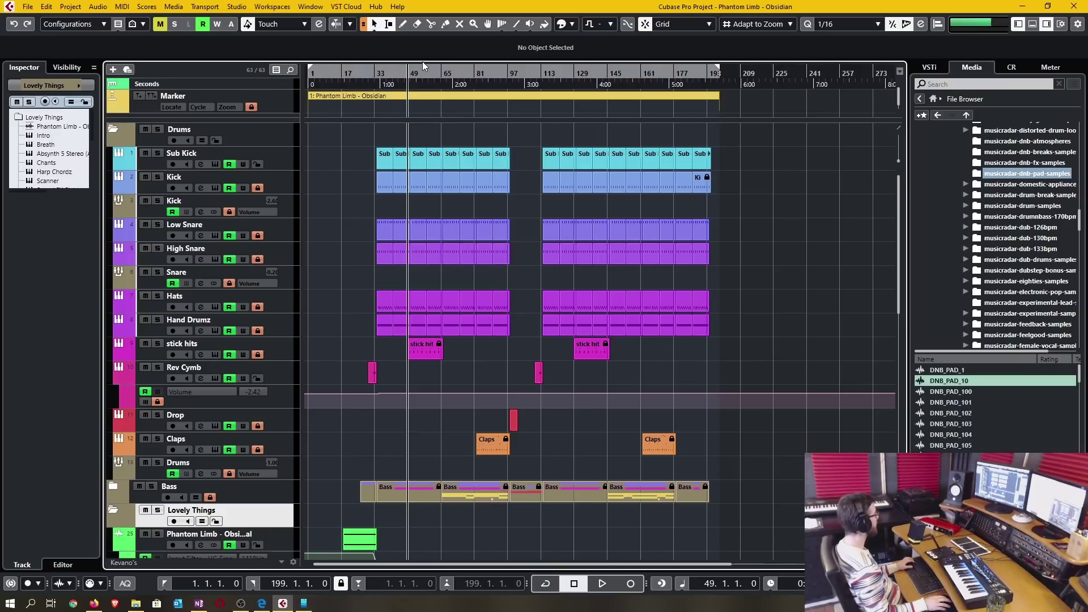
click(433, 72)
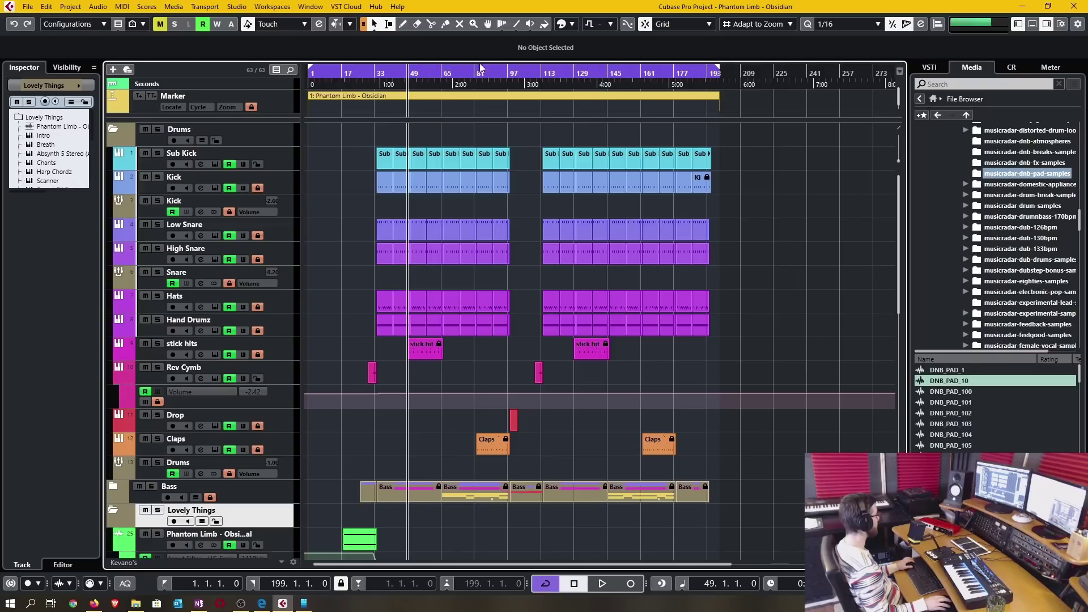
key(ctrl+comma)
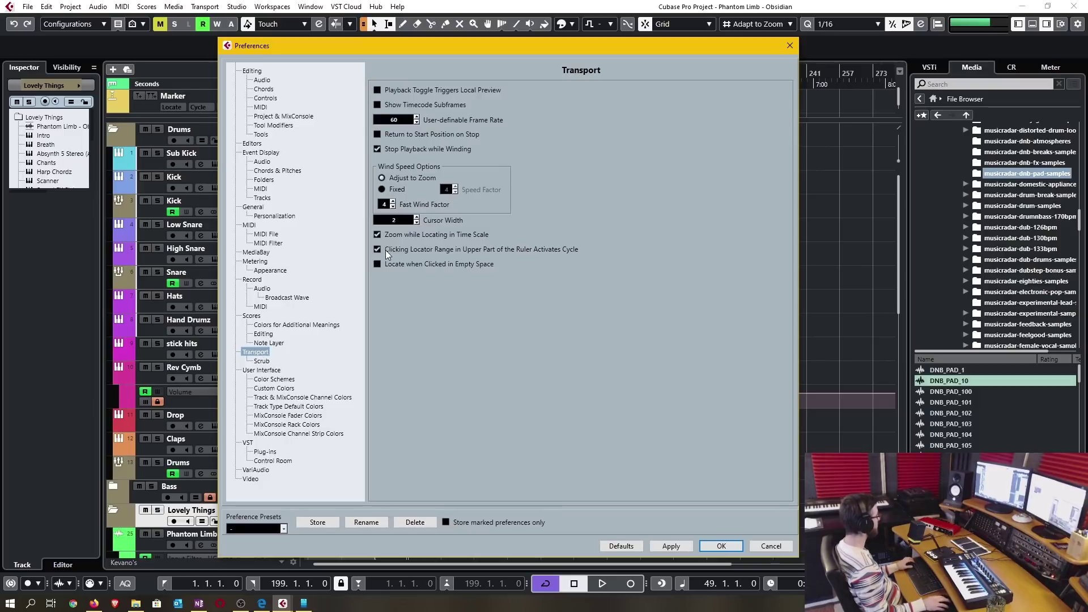
Turn off cycle activation on locator-range clicks, move the locators to bars 16–214, and open MediaBay
click(425, 250)
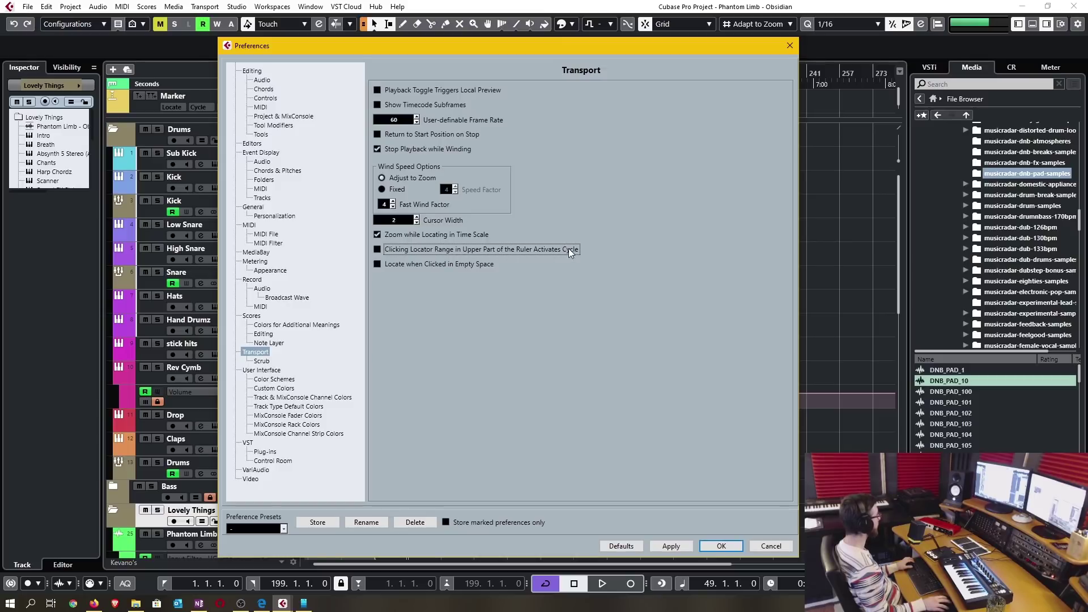
click(712, 546)
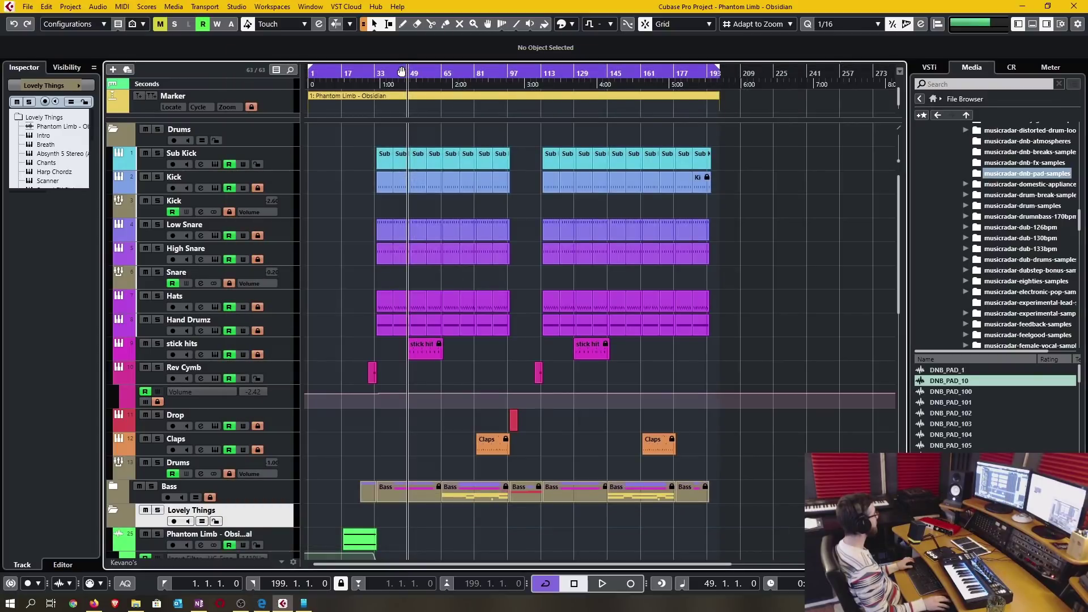
mouse_move(391, 72)
mouse_down()
mouse_move(424, 72)
mouse_move(371, 72)
mouse_up()
drag(461, 72, 490, 72)
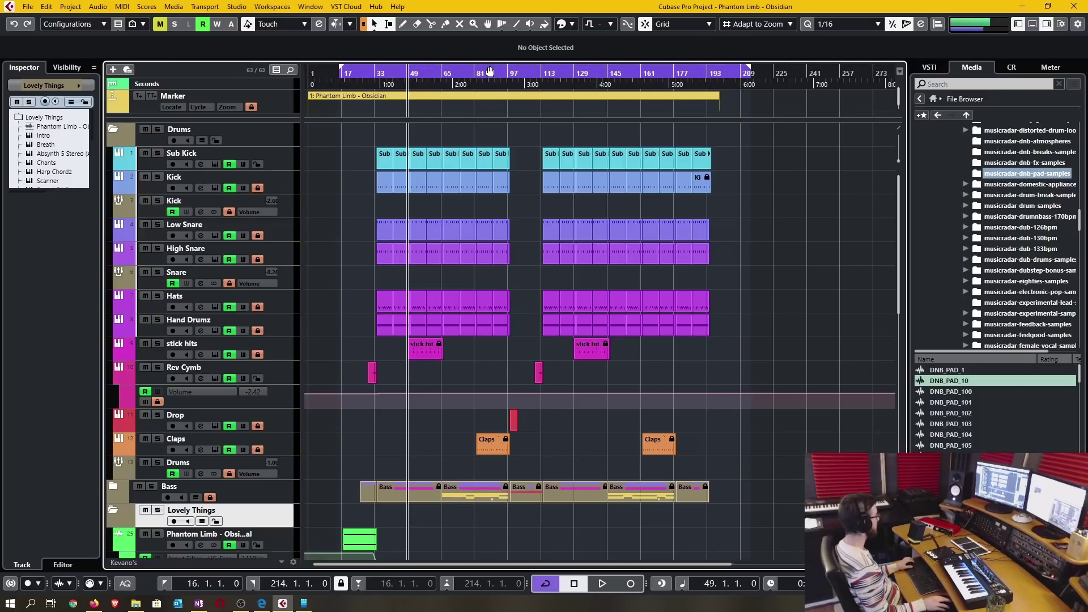
key(F5)
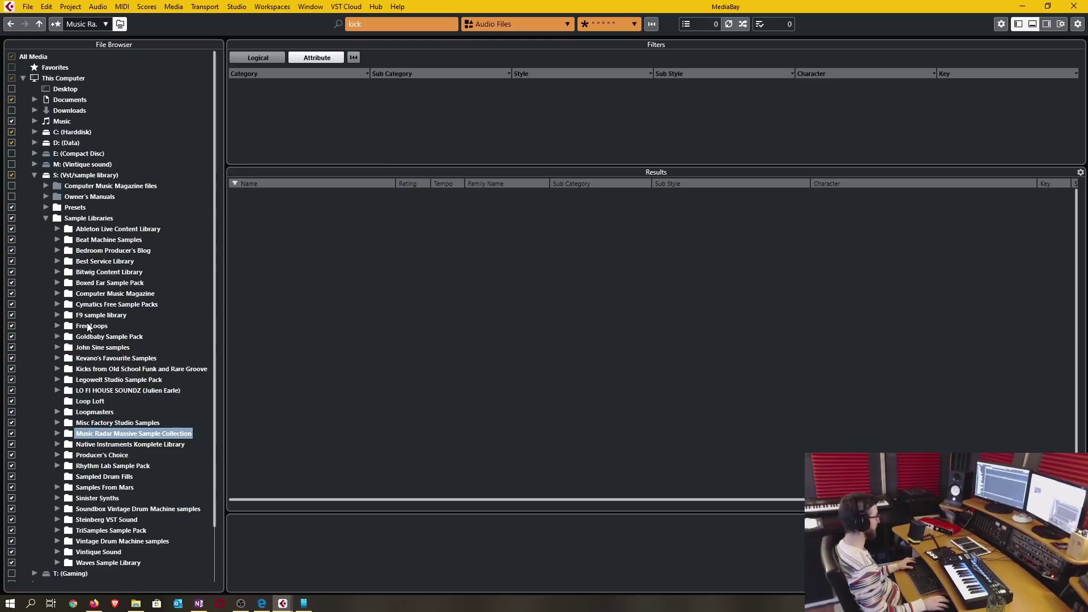
Add the Music Radar Massive Sample Collection folder to MediaBay favorites, keeping its default name
right_click(107, 433)
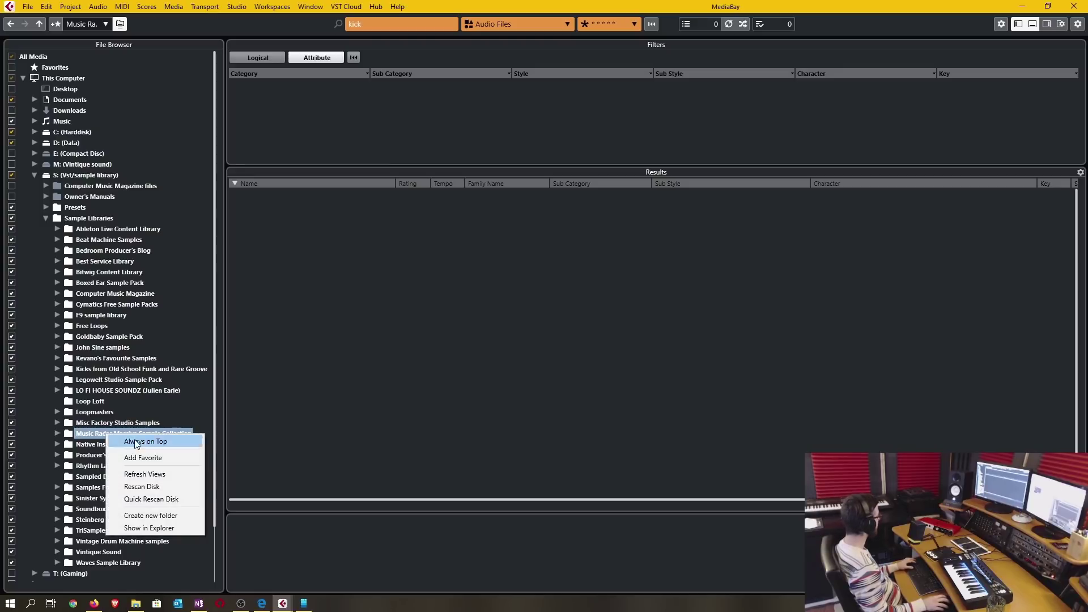
click(142, 458)
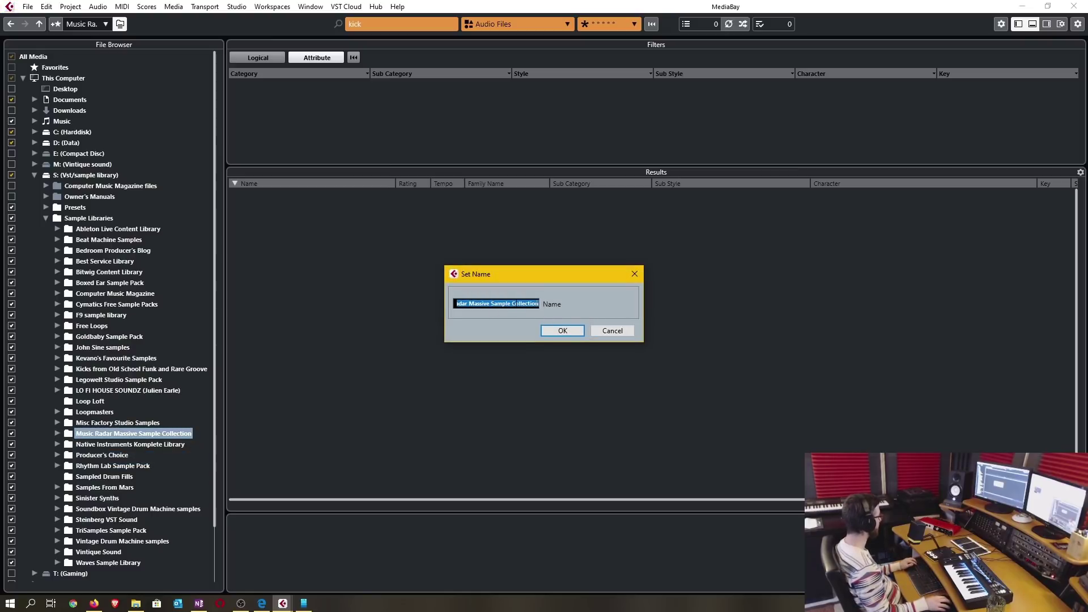
click(563, 331)
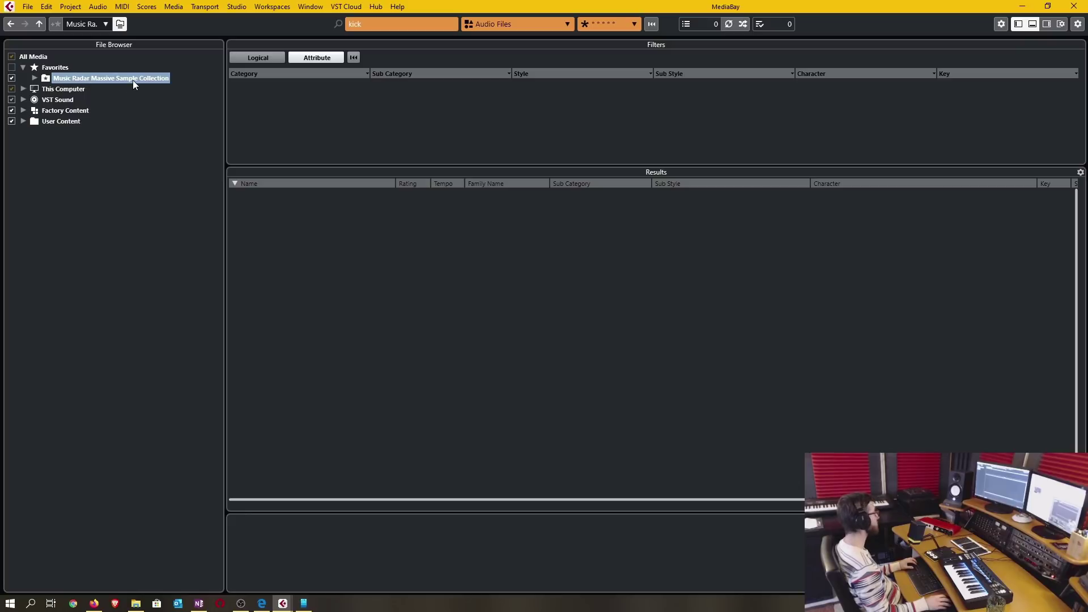
Start renaming the new favorite sample folder
key(alt+Tab)
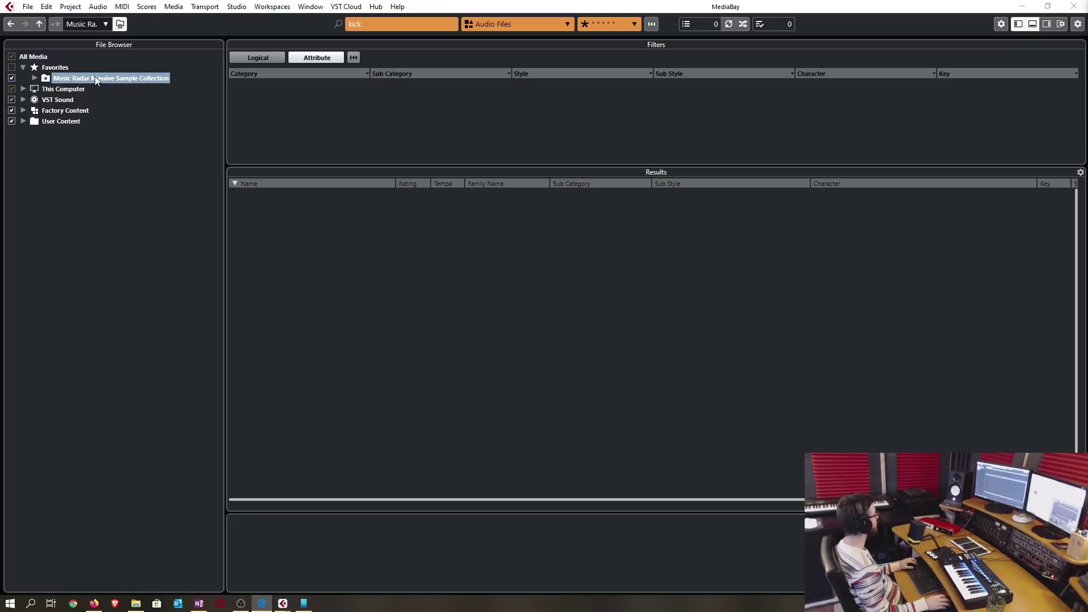
right_click(95, 77)
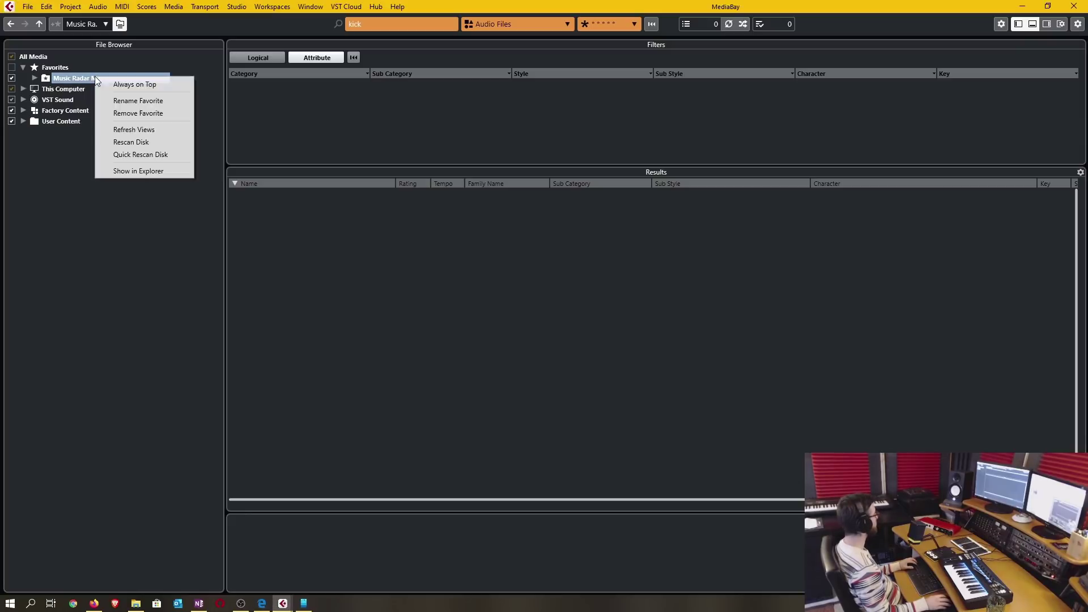
click(130, 101)
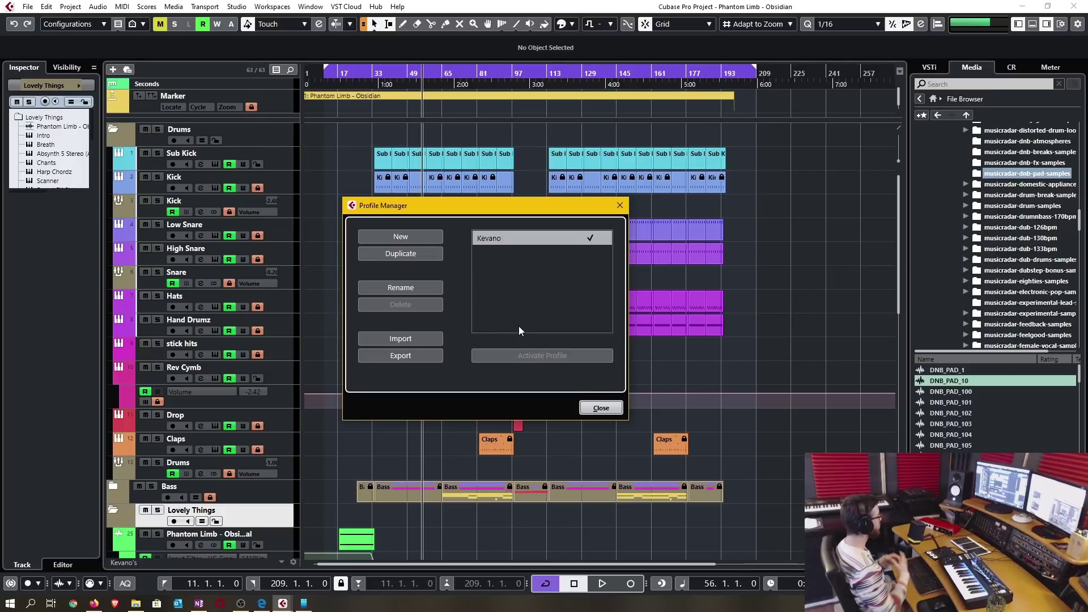
drag(520, 203, 492, 216)
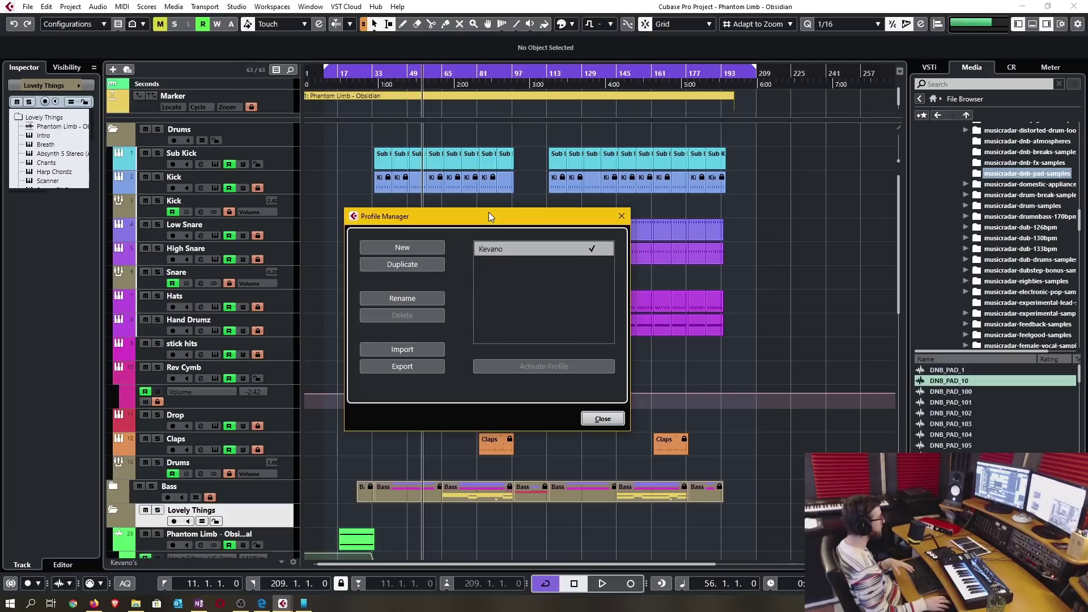
Close the Profile Manager, open the Kick track's Track Controls Settings, and reposition it and the Harmony Voices window
key(Escape)
right_click(150, 211)
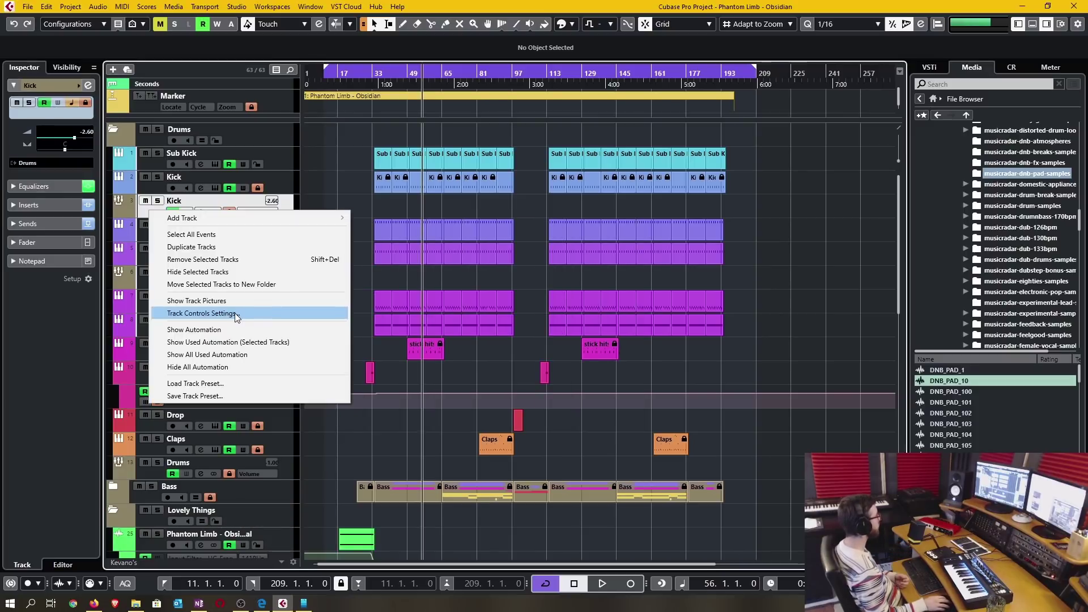
click(237, 314)
drag(624, 128, 517, 101)
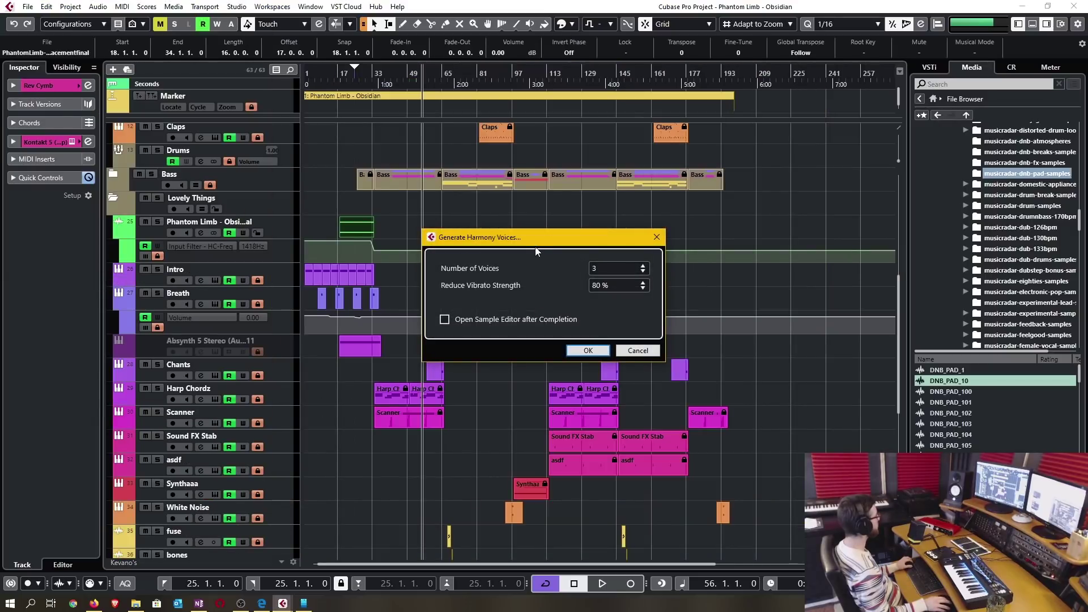
drag(541, 243, 485, 221)
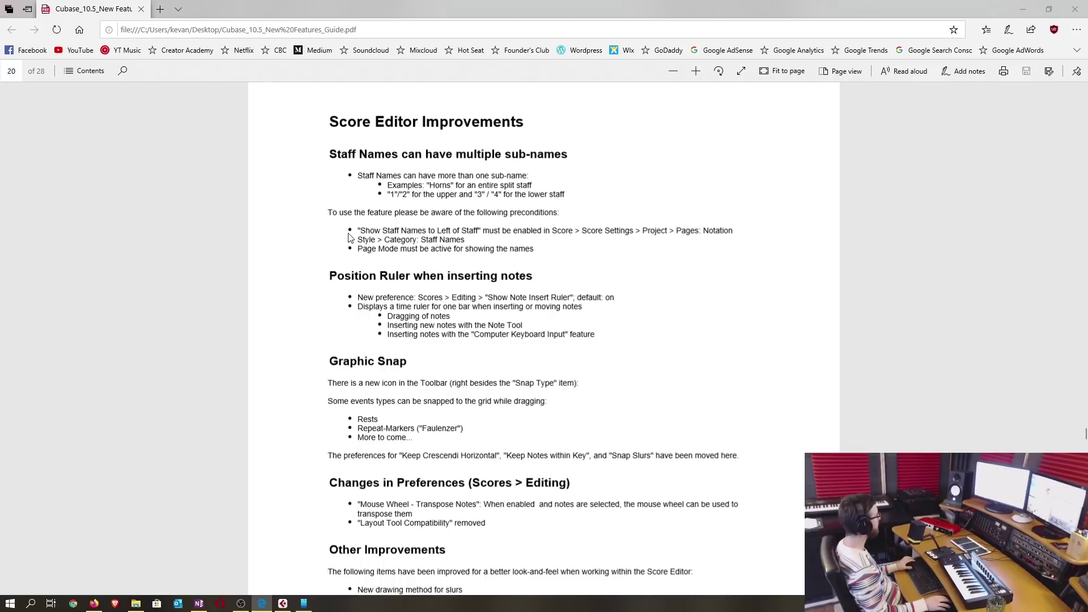
Scroll the guide down to page 21 and highlight the Safe Start Mode heading
scroll(345, 274, down, 1)
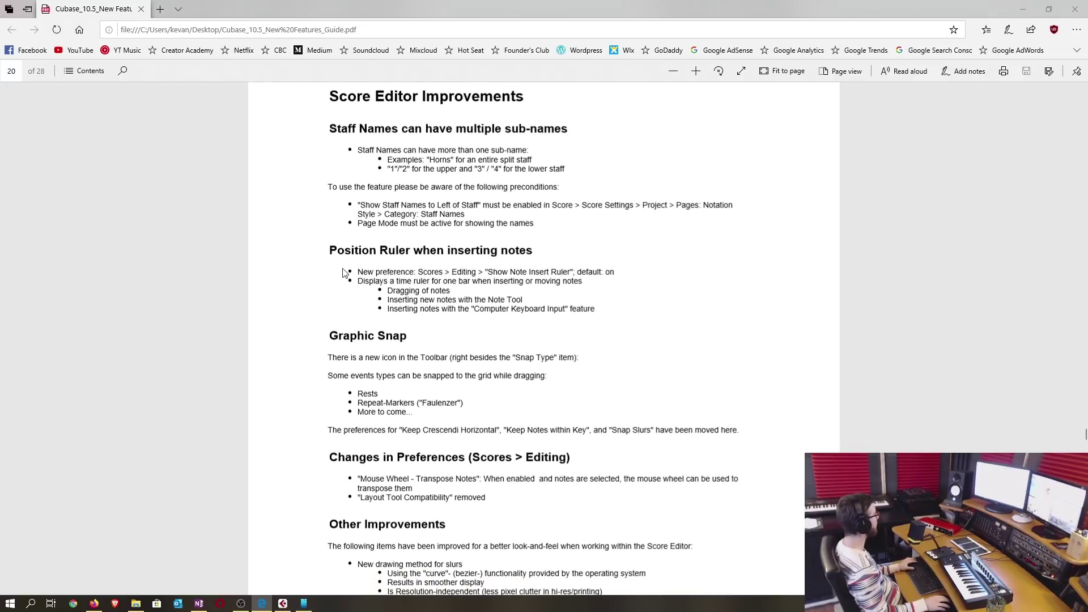
scroll(345, 273, down, 5)
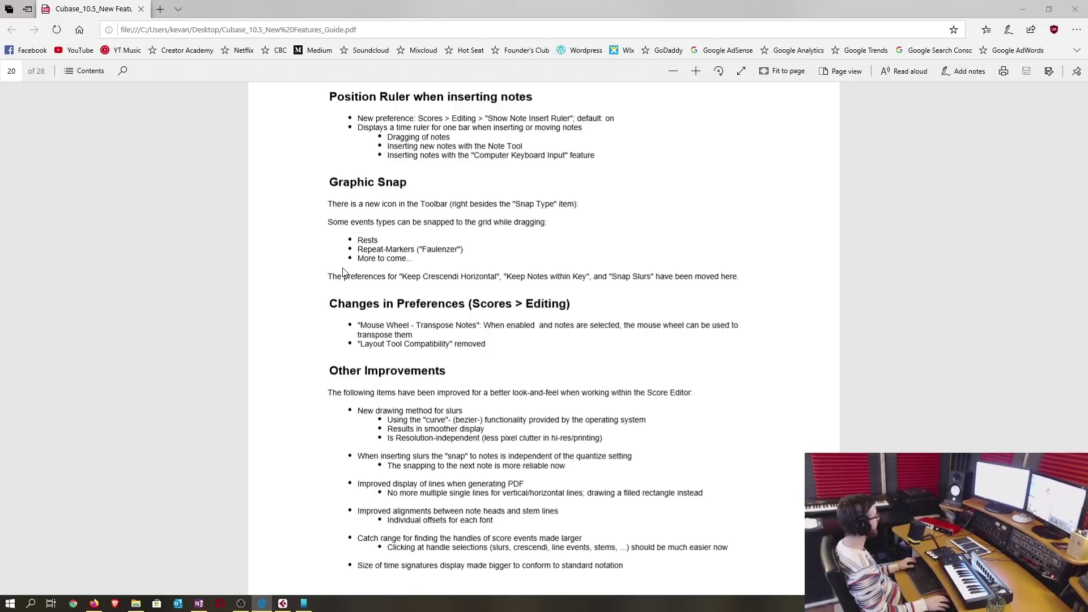
scroll(345, 273, down, 3)
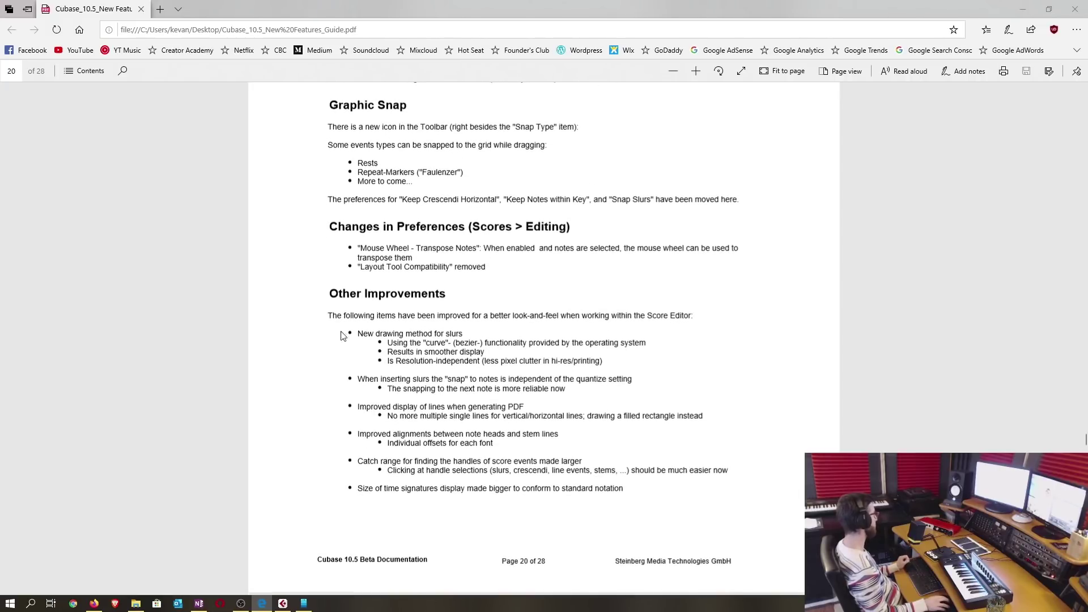
scroll(338, 384, down, 3)
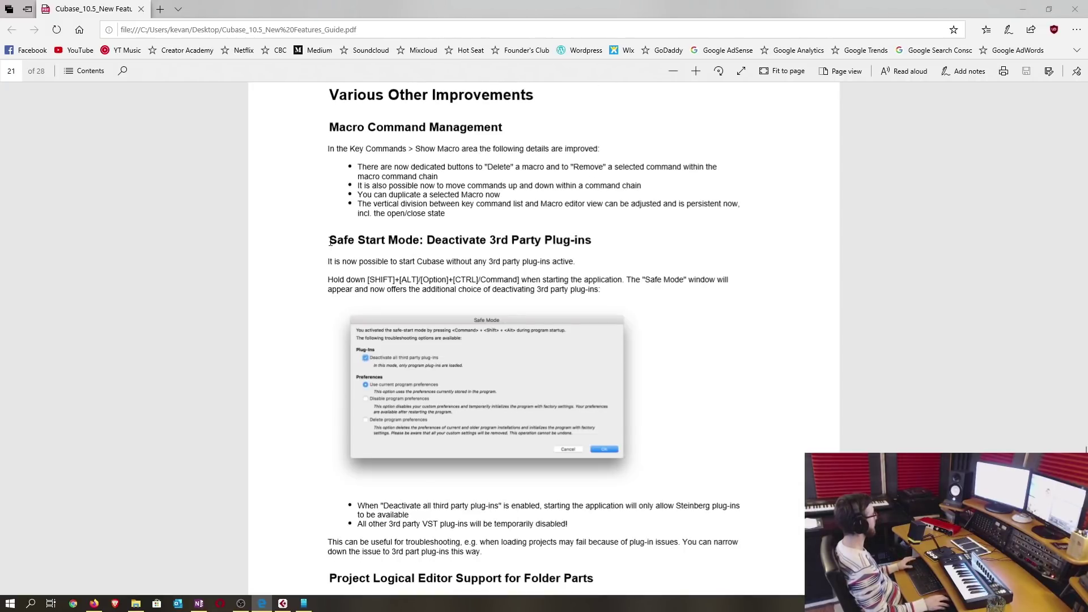
drag(330, 241, 512, 241)
click(616, 242)
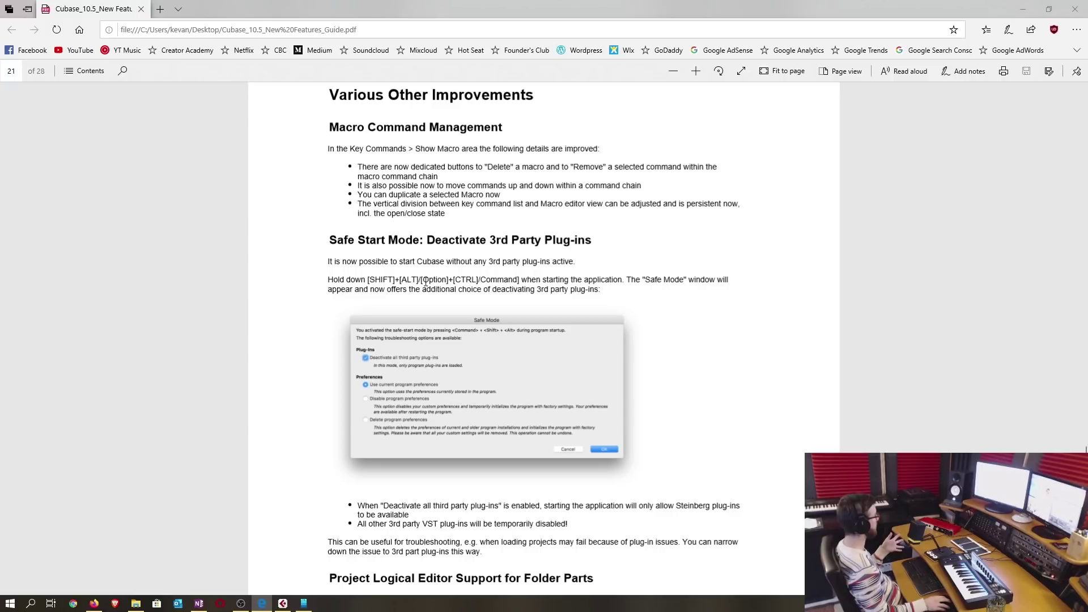
ctrl+scroll(470, 283, up, 3)
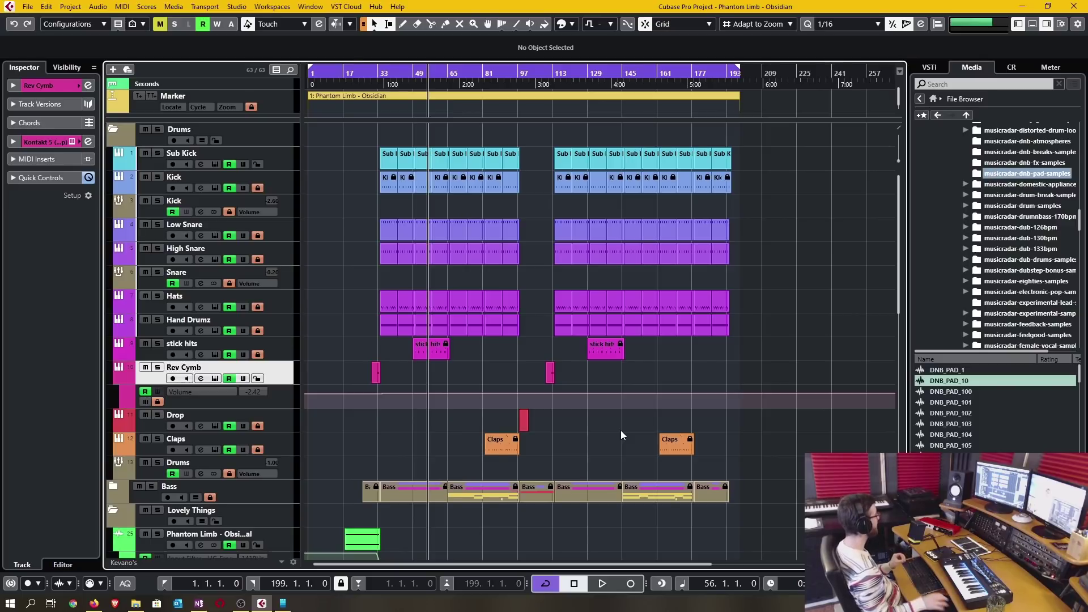
click(485, 156)
key(e)
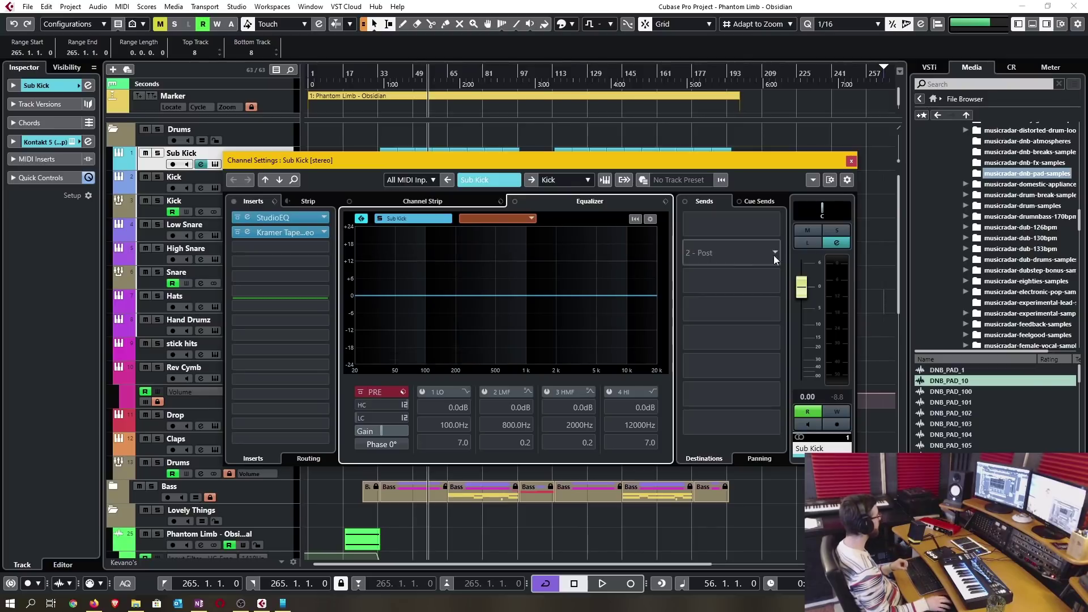
key(e)
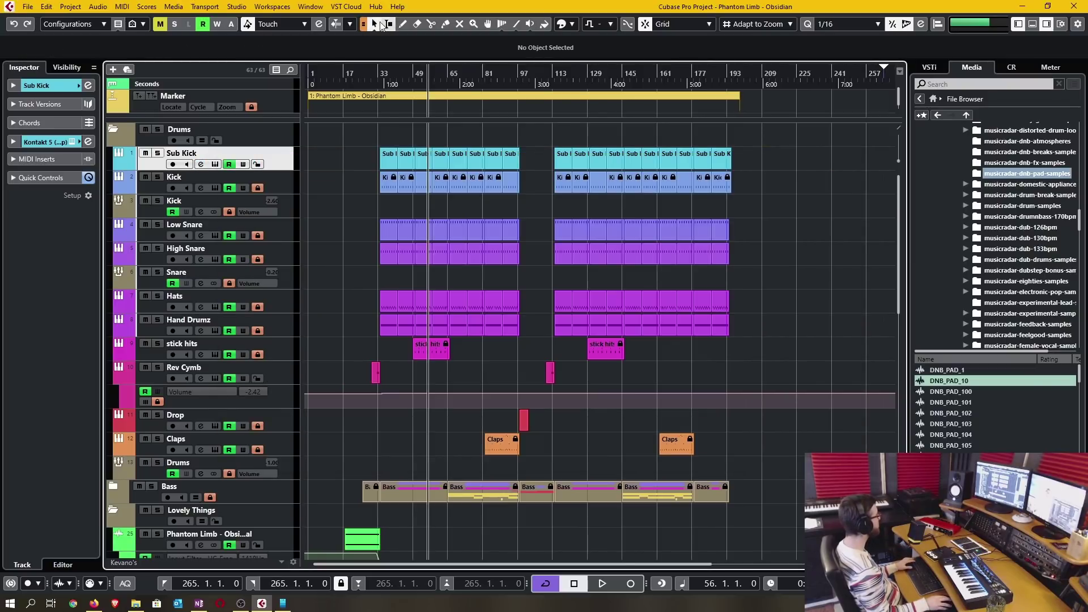
key(F3)
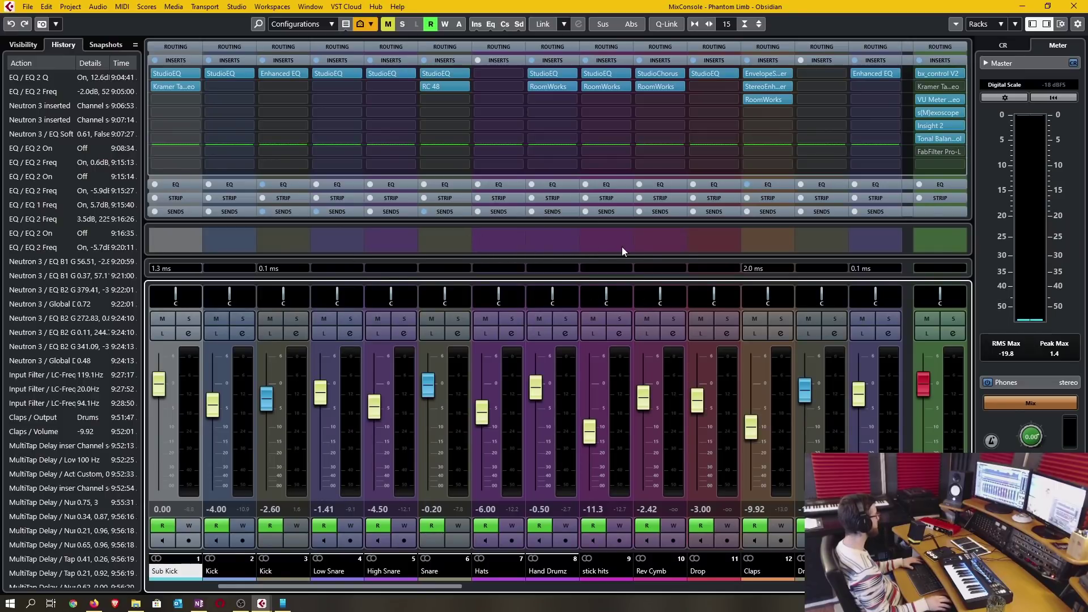
key(F3)
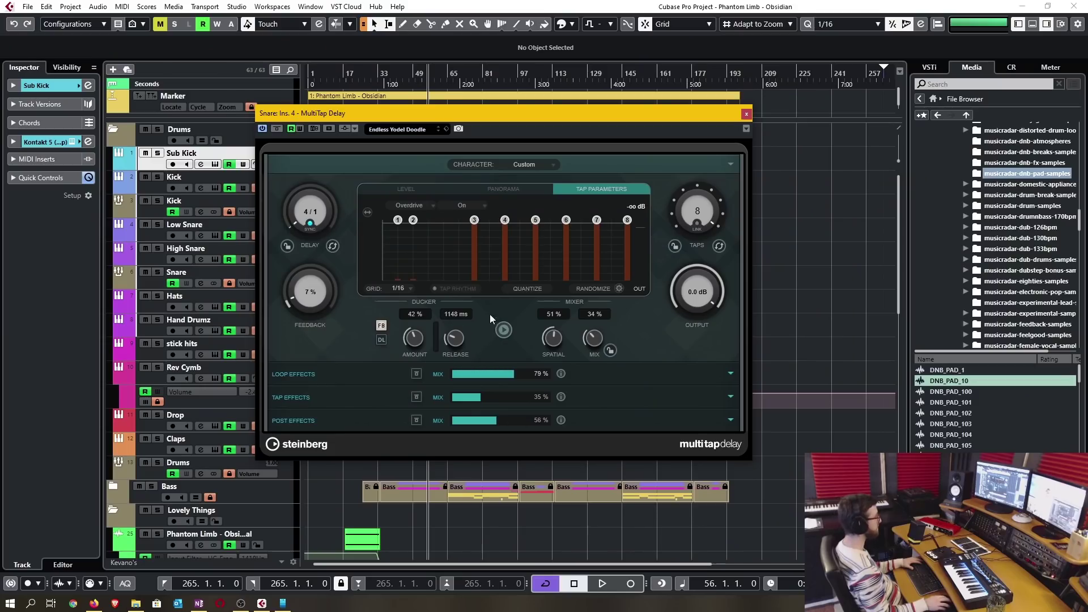
drag(571, 117, 614, 132)
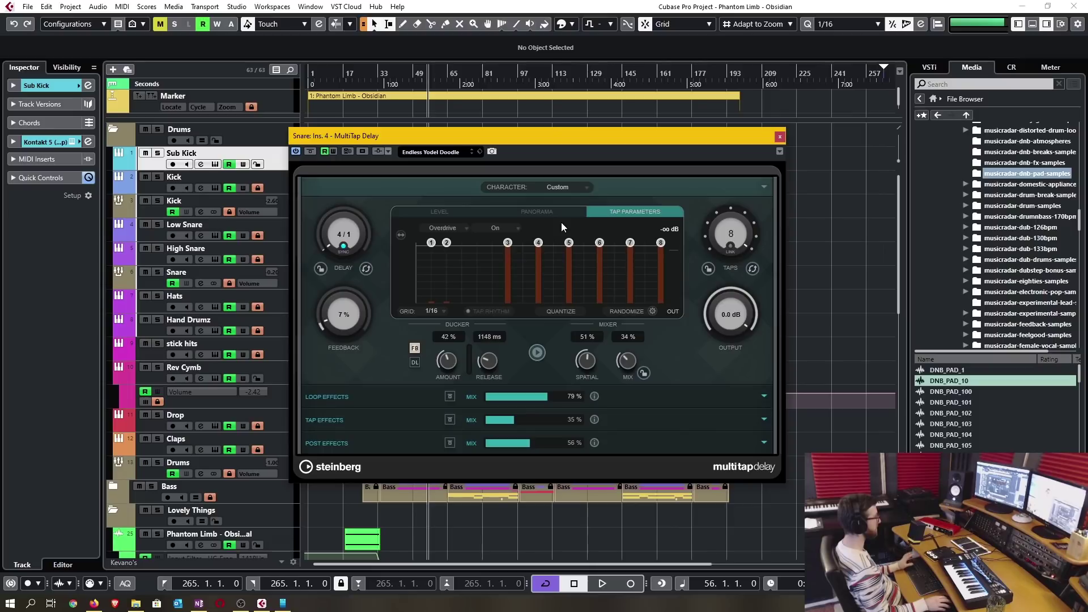
drag(737, 139, 739, 139)
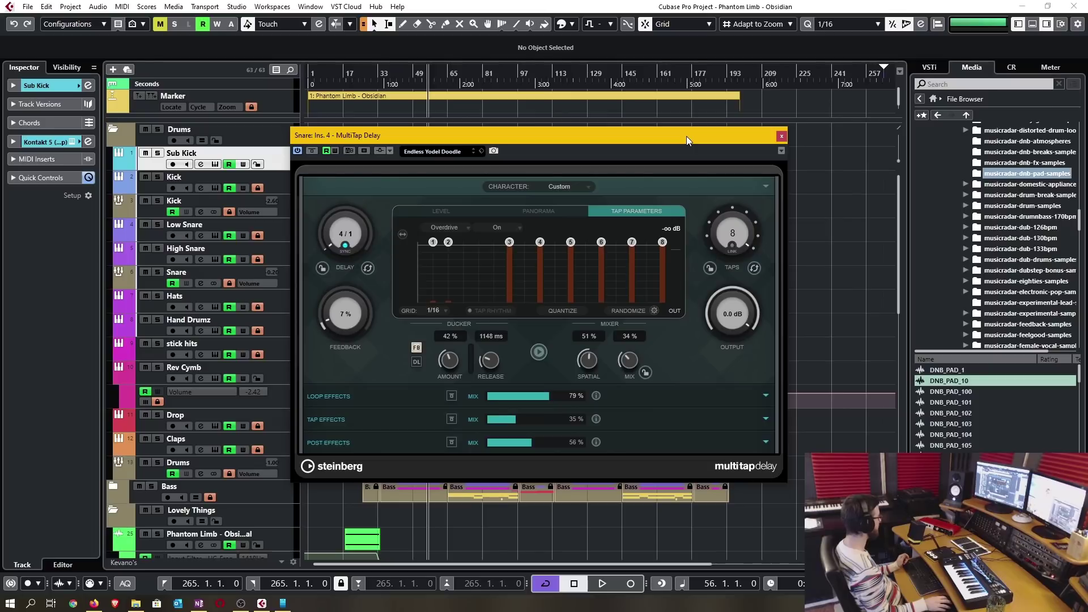
mouse_move(686, 136)
mouse_down()
mouse_move(678, 120)
mouse_move(686, 128)
mouse_up()
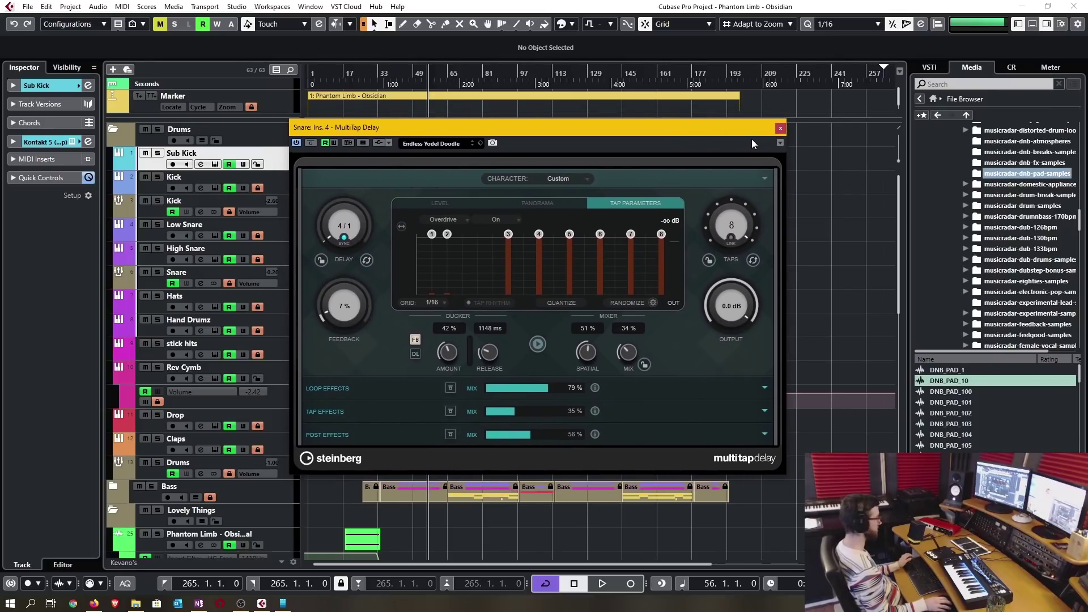